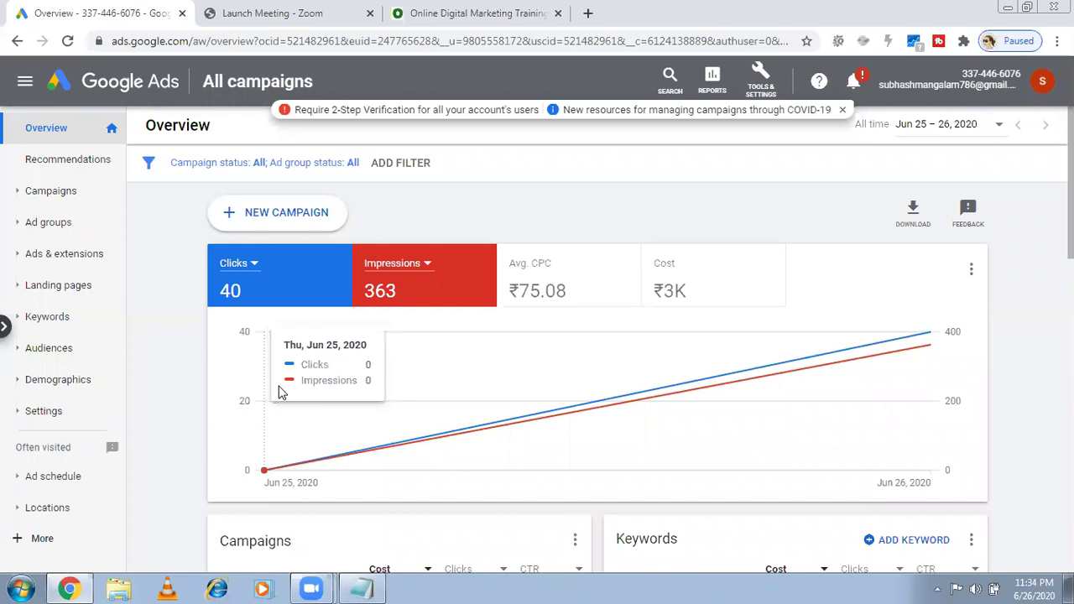
# Switch to Notepad and append ", country, time zone...account level" to the Currency topic in the list
pyautogui.click(366, 588)
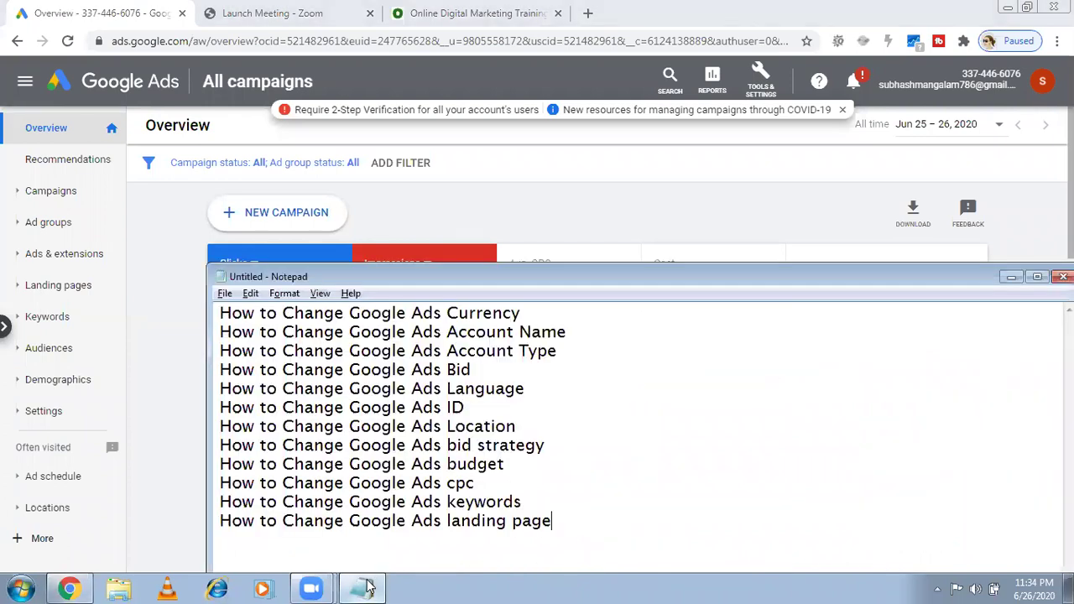
pyautogui.moveTo(716, 275); pyautogui.dragTo(706, 200)
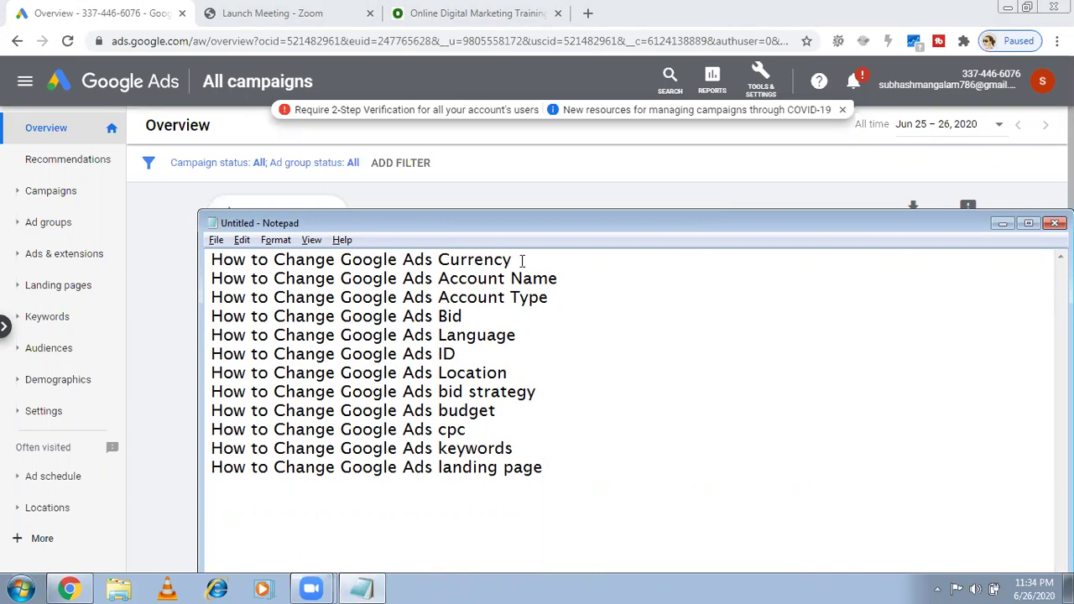
pyautogui.write(', country, time')
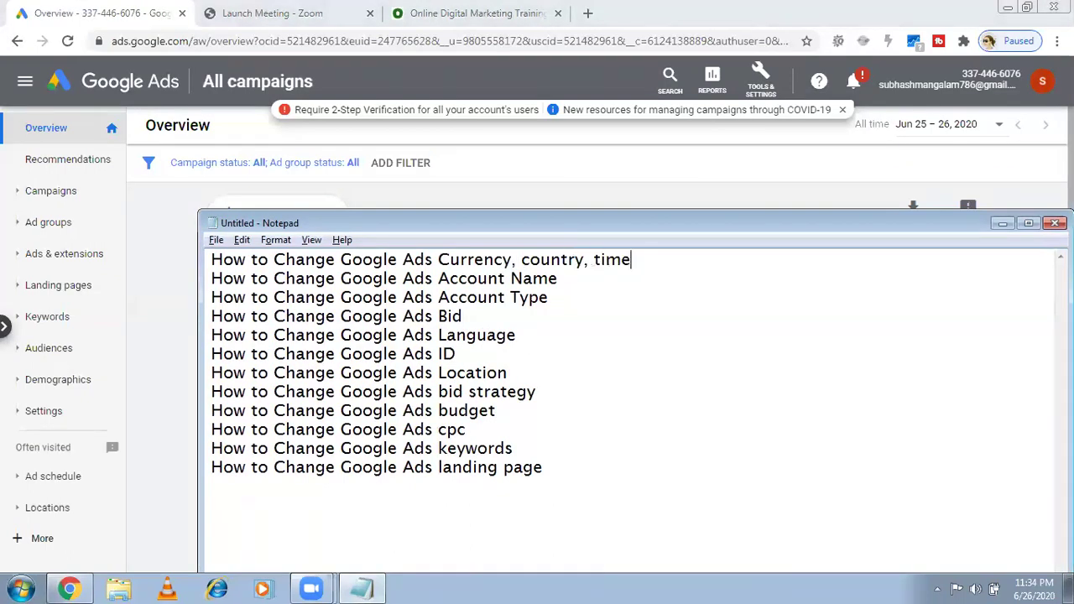
pyautogui.write(' zone...acc')
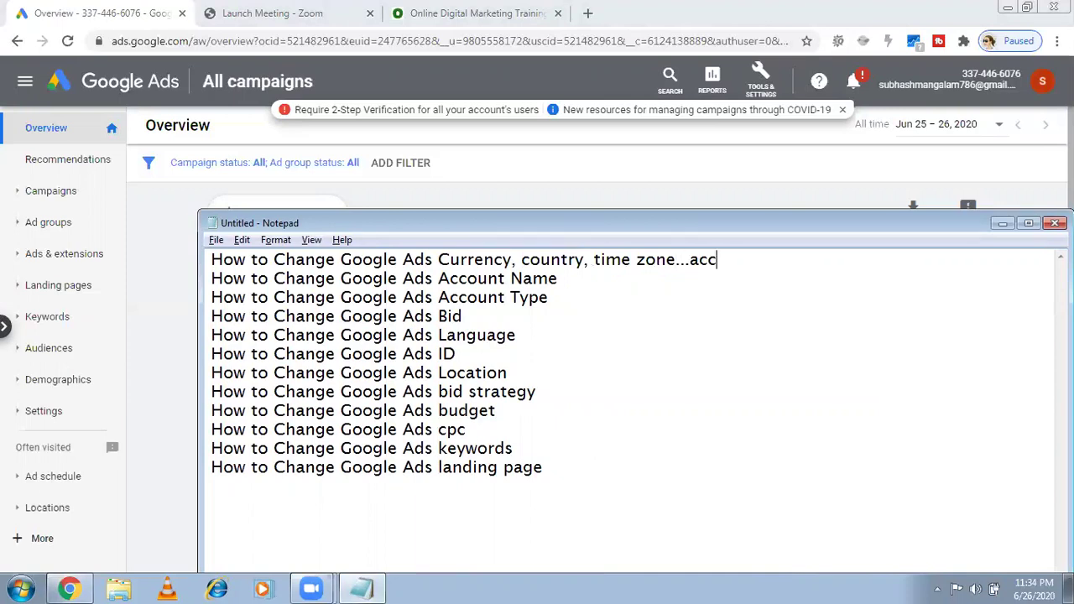
pyautogui.write('ount level')
# Switch to Google Ads and view the tools and settings options and the signed-in user's list of ads accounts
pyautogui.click(973, 74)
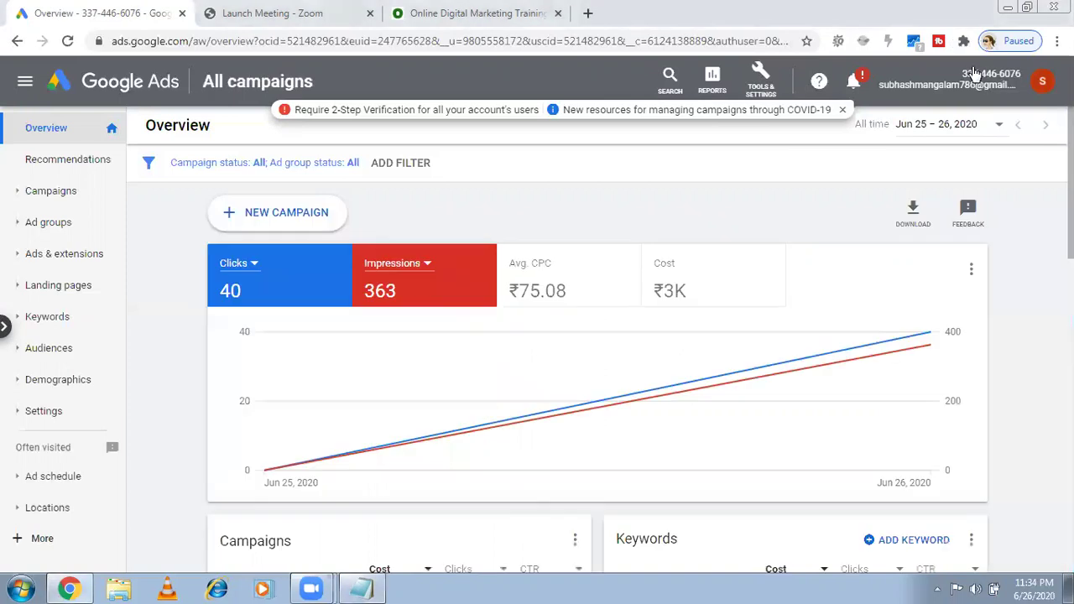
pyautogui.click(766, 90)
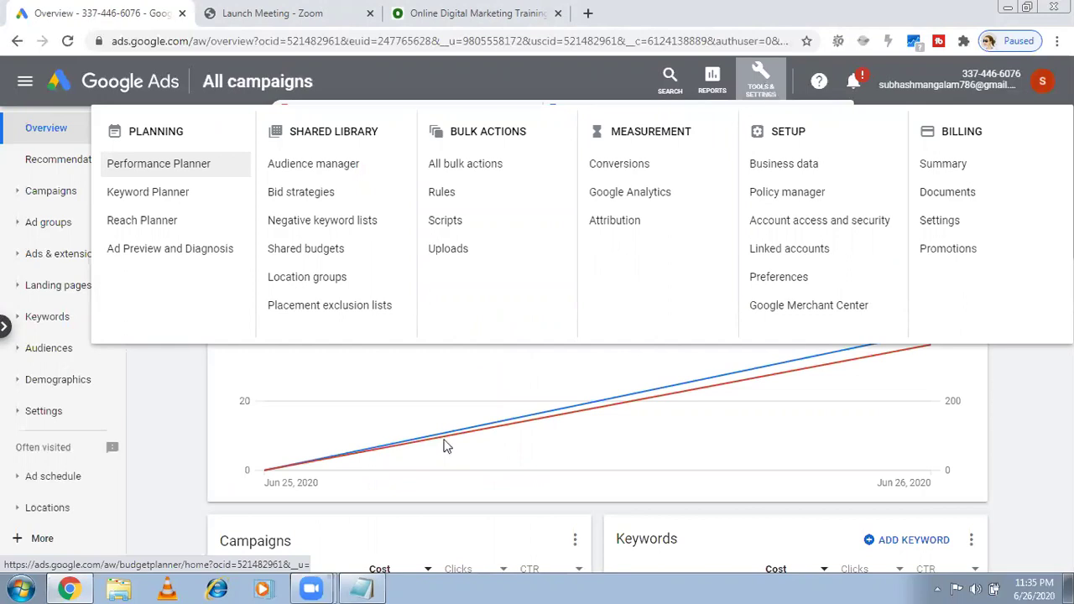
pyautogui.click(363, 587)
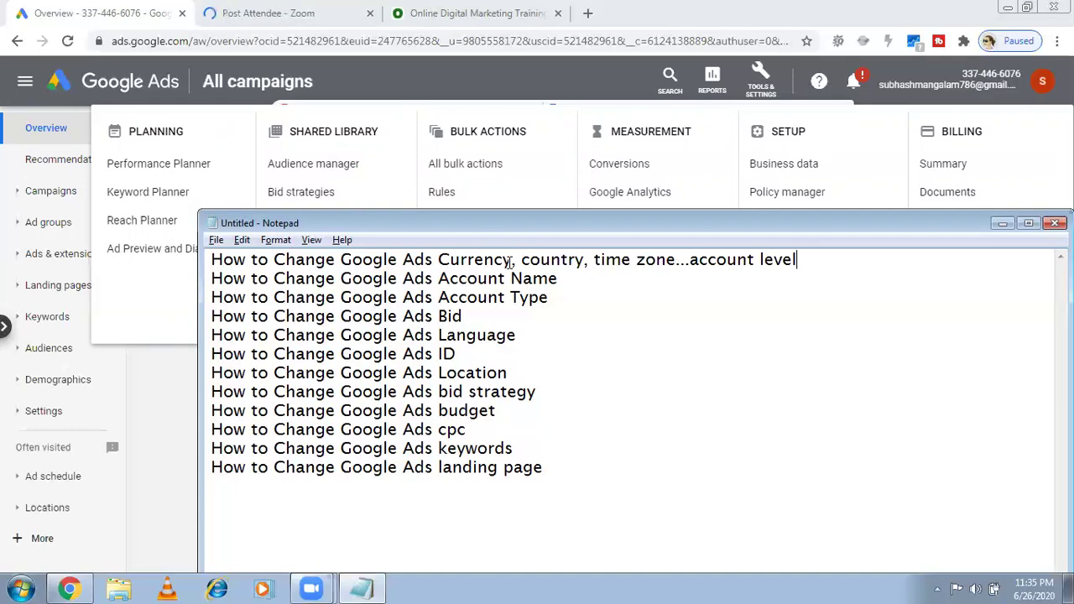
pyautogui.click(1004, 226)
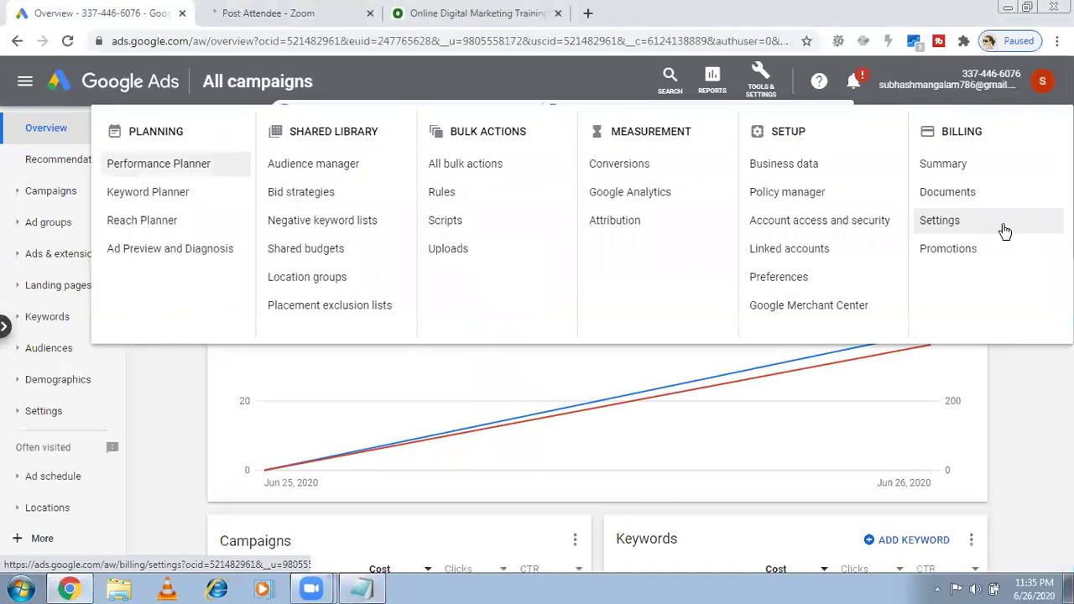
pyautogui.click(1045, 84)
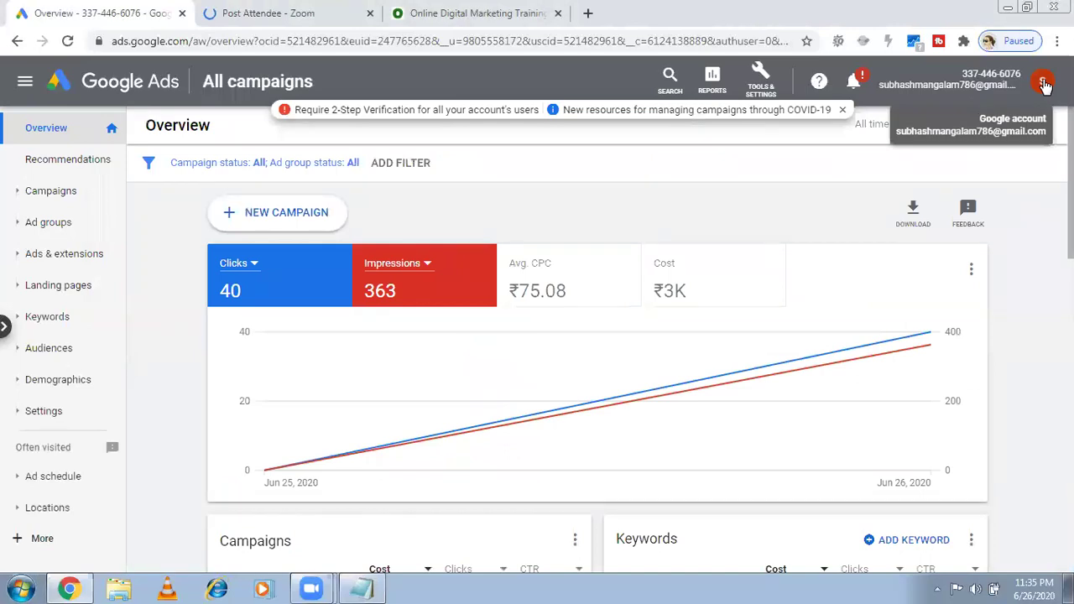
pyautogui.click(1045, 84)
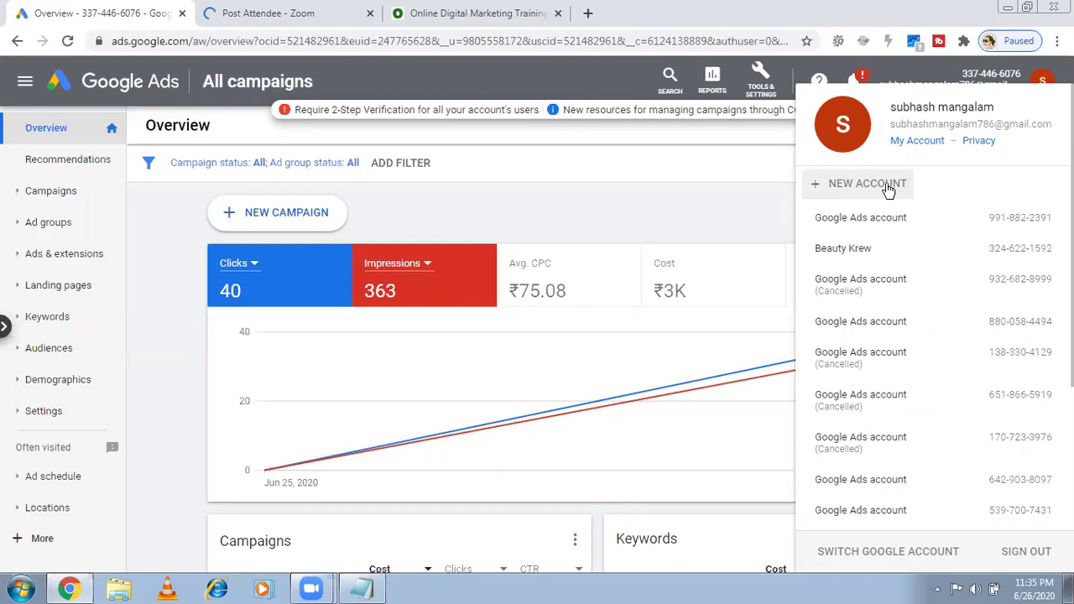
# In the Notepad list, replace the comma after Currency with " xxxxxxxxxx" and put Notepad away
pyautogui.click(363, 588)
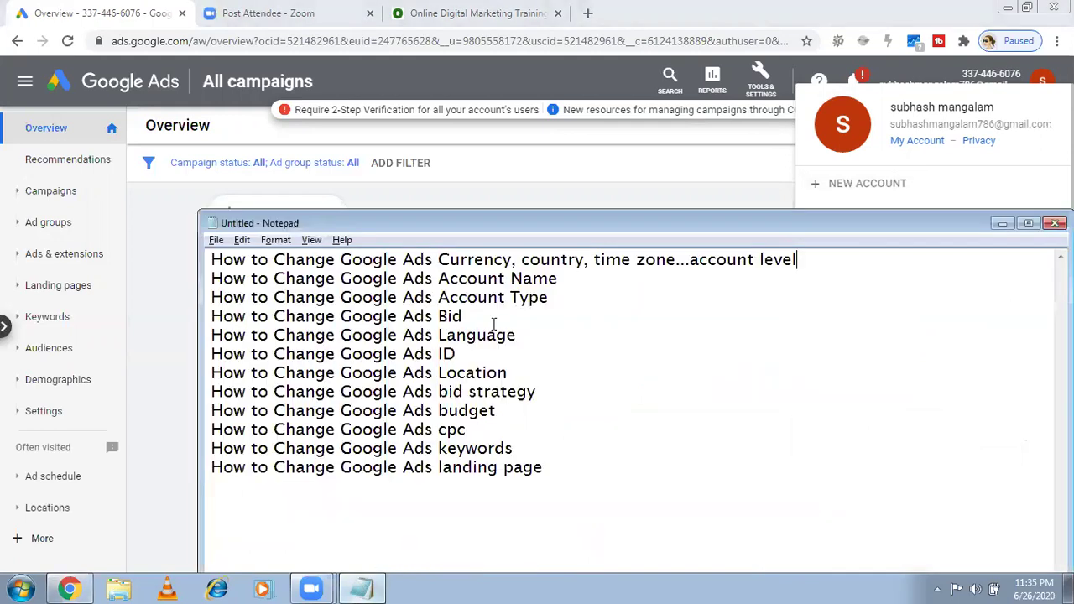
pyautogui.click(515, 261)
pyautogui.write('x')
pyautogui.write('xxxxxxxxx')
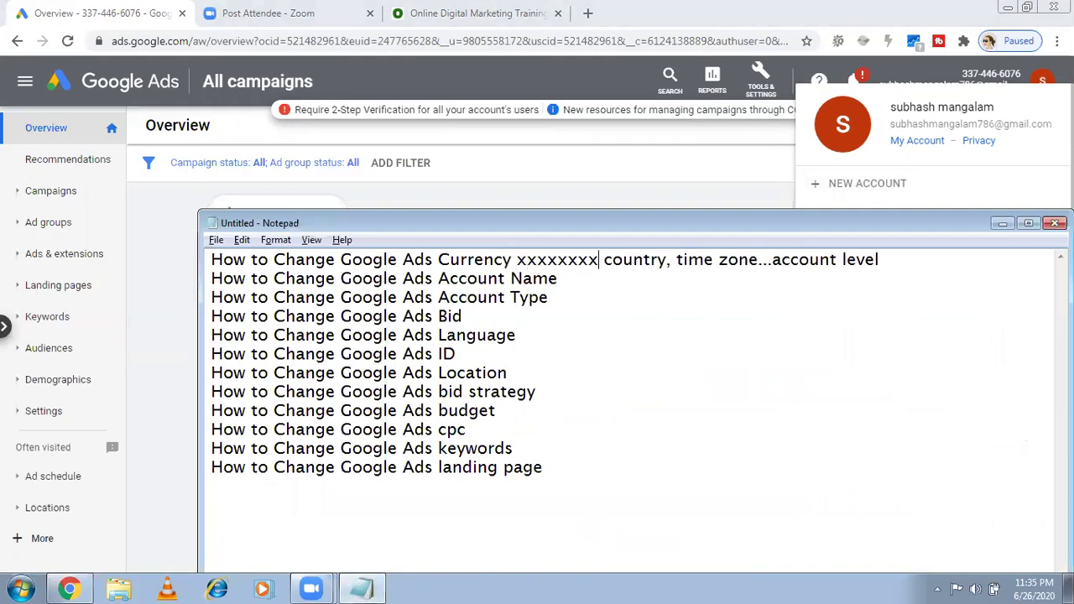
pyautogui.click(568, 278)
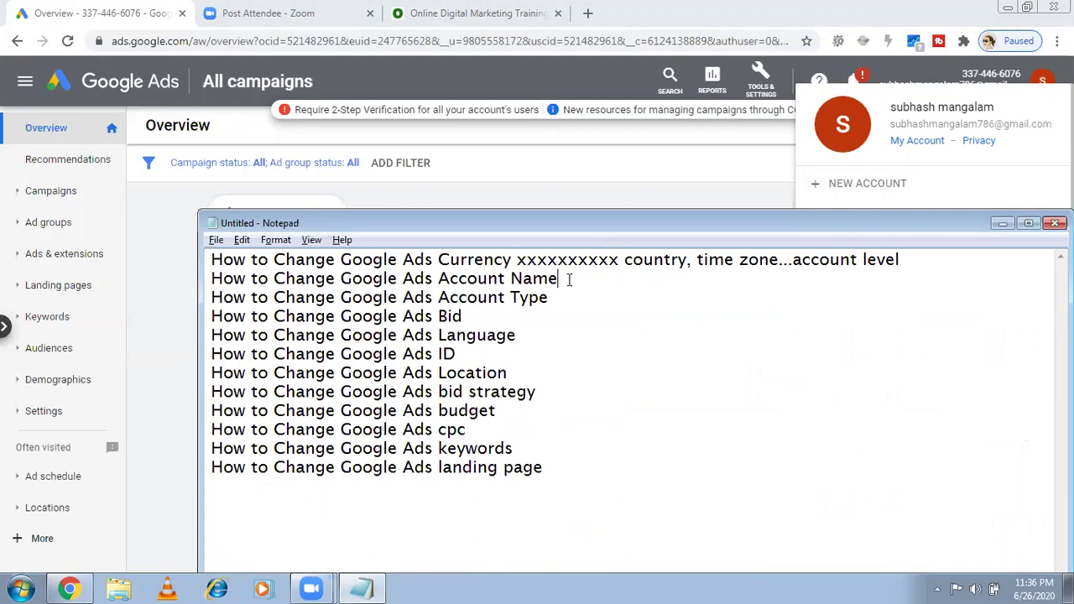
pyautogui.click(1007, 222)
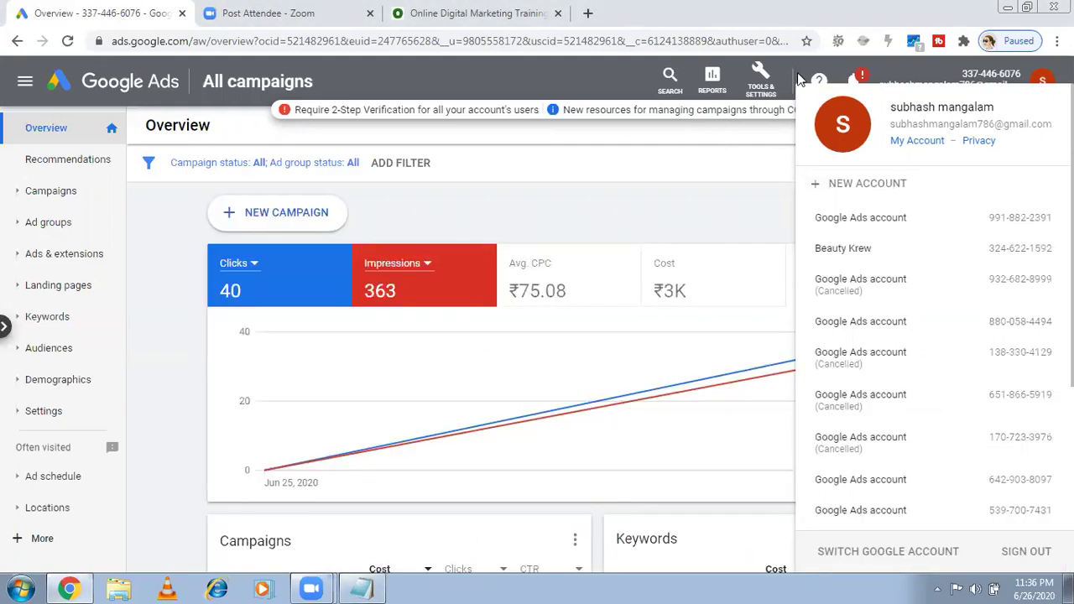
# Check how the accounts are named in the Google Ads account list and close it
pyautogui.click(799, 78)
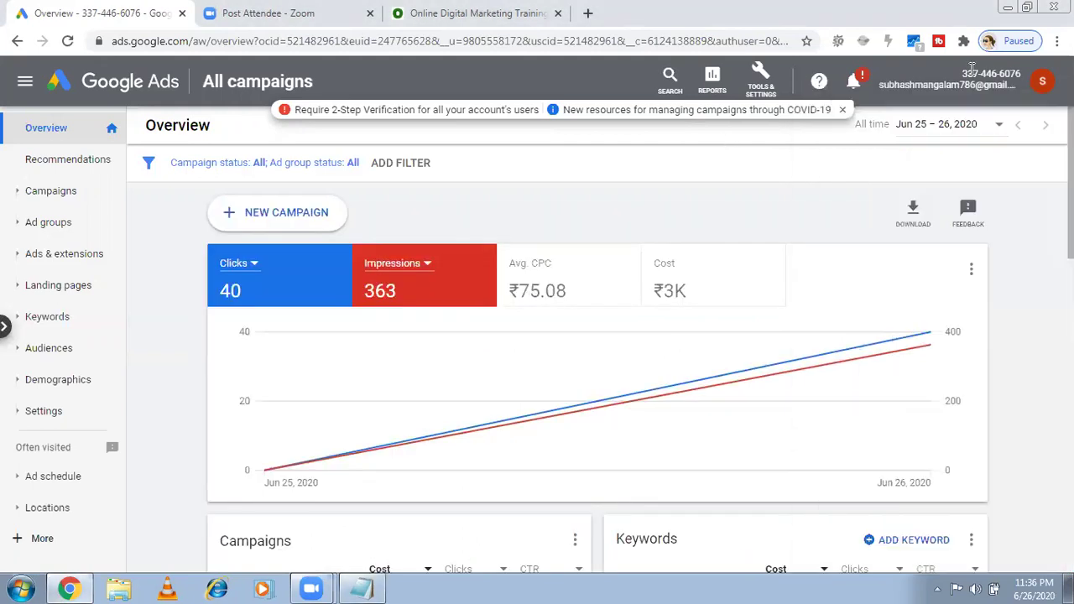
pyautogui.click(1043, 84)
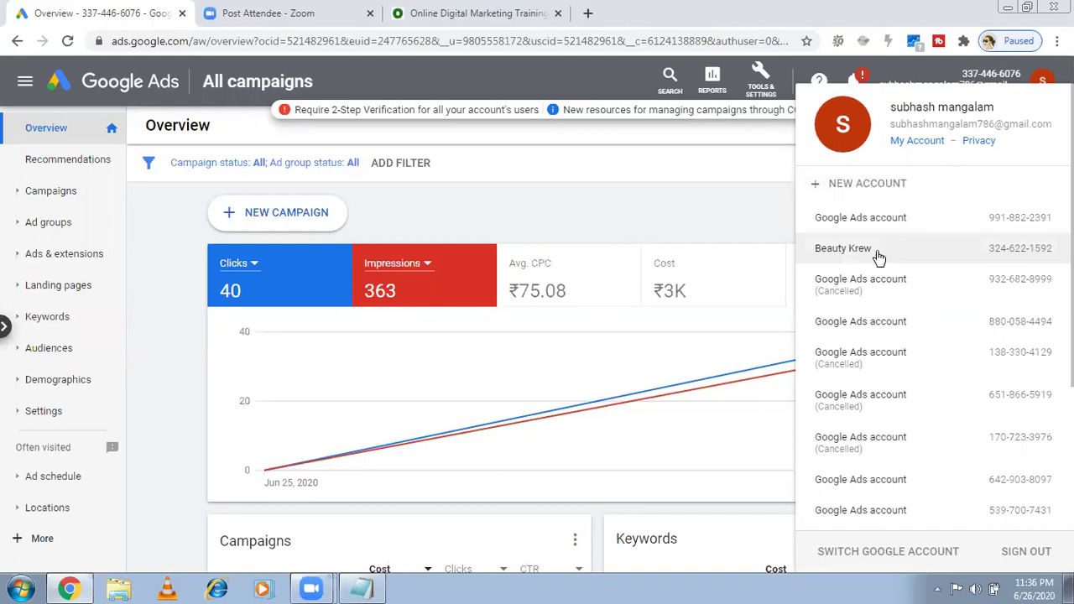
pyautogui.click(695, 193)
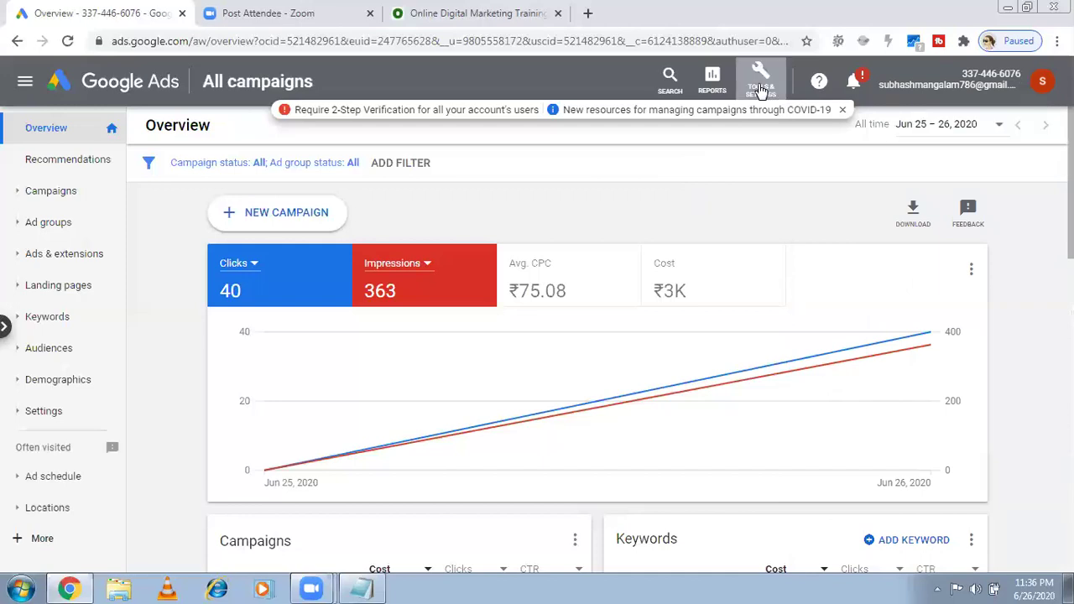
# Set the account name to "ODMT Ads Account" in the account preferences and save it
pyautogui.click(761, 87)
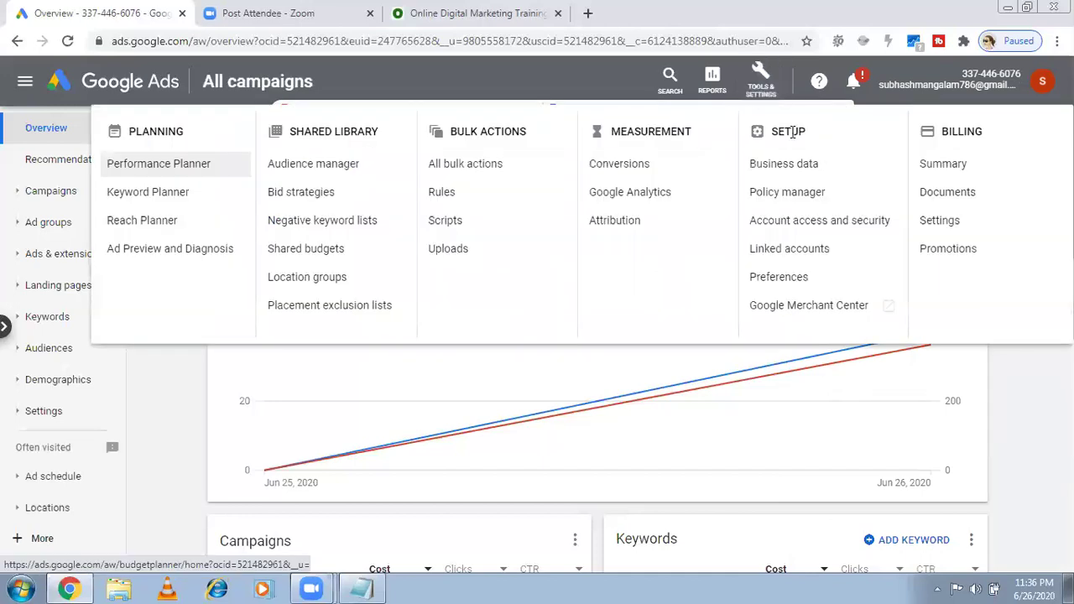
pyautogui.click(779, 279)
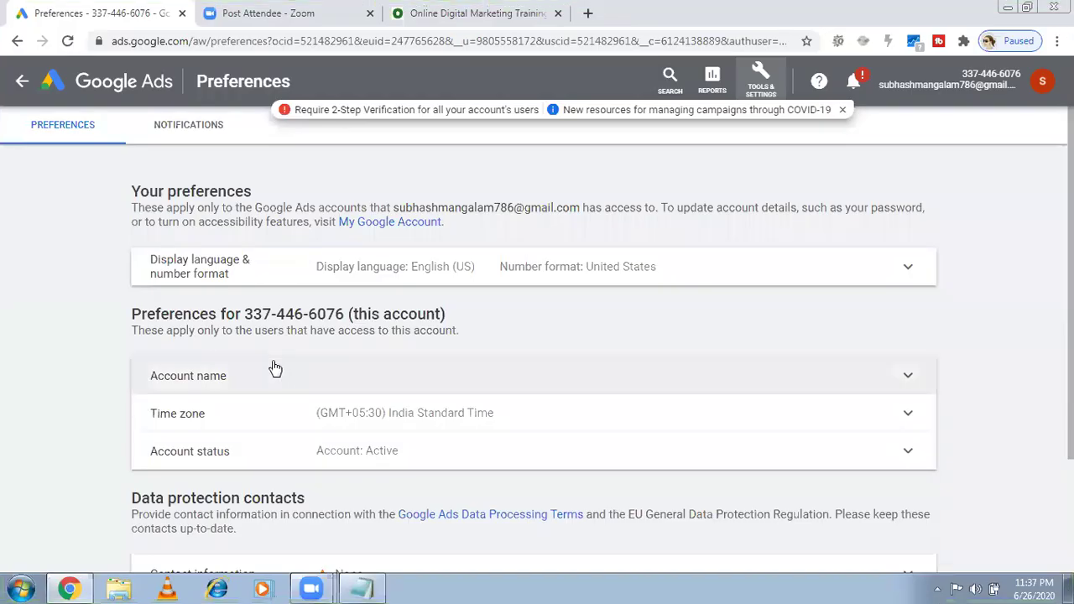
pyautogui.click(909, 376)
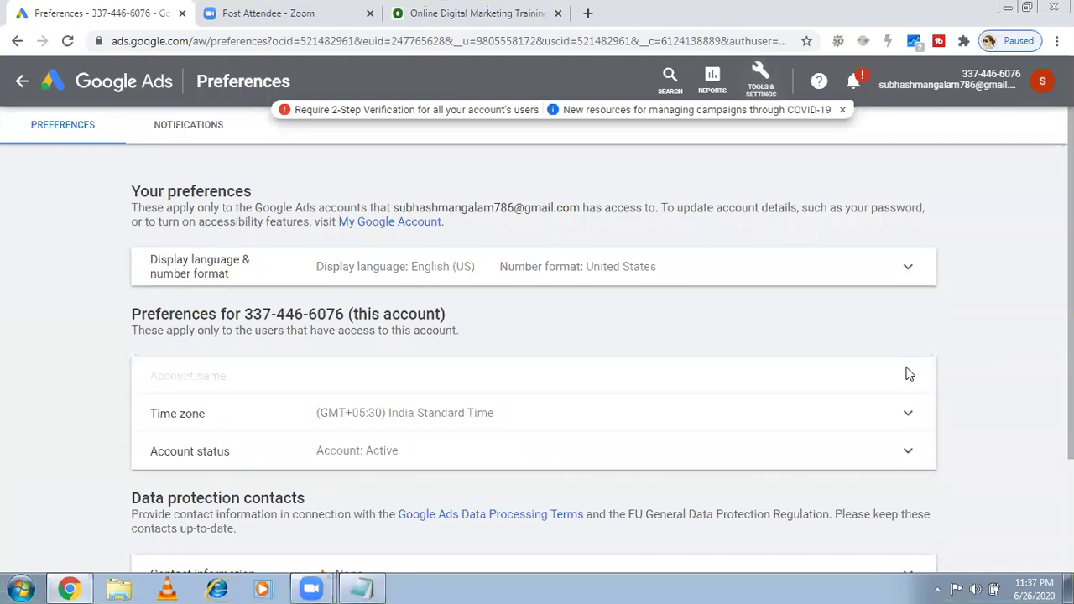
pyautogui.click(346, 397)
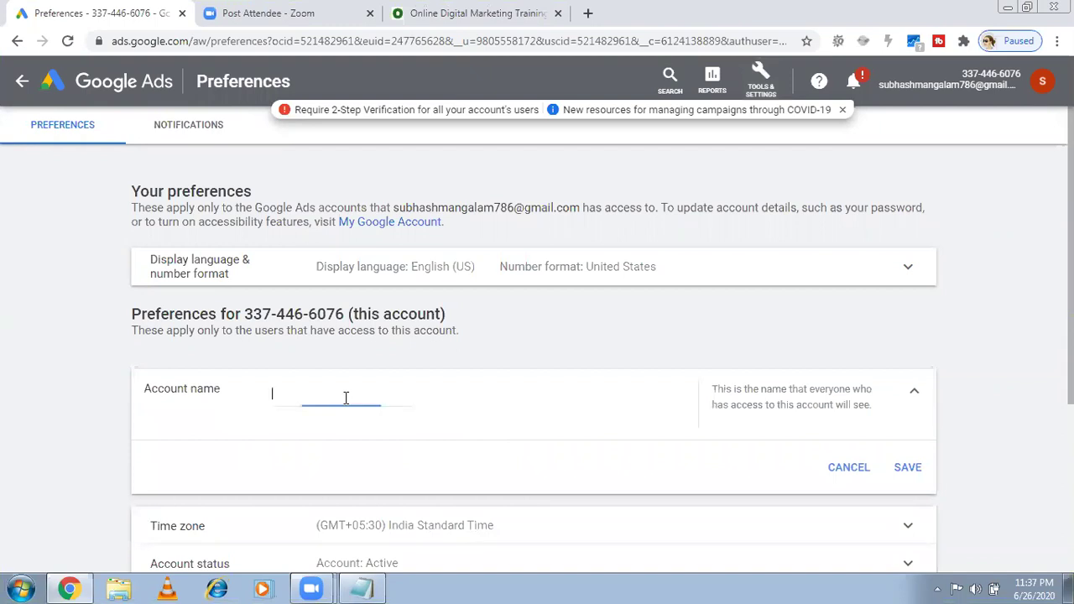
pyautogui.write('0')
pyautogui.write('DM')
pyautogui.write('T ')
pyautogui.write('A')
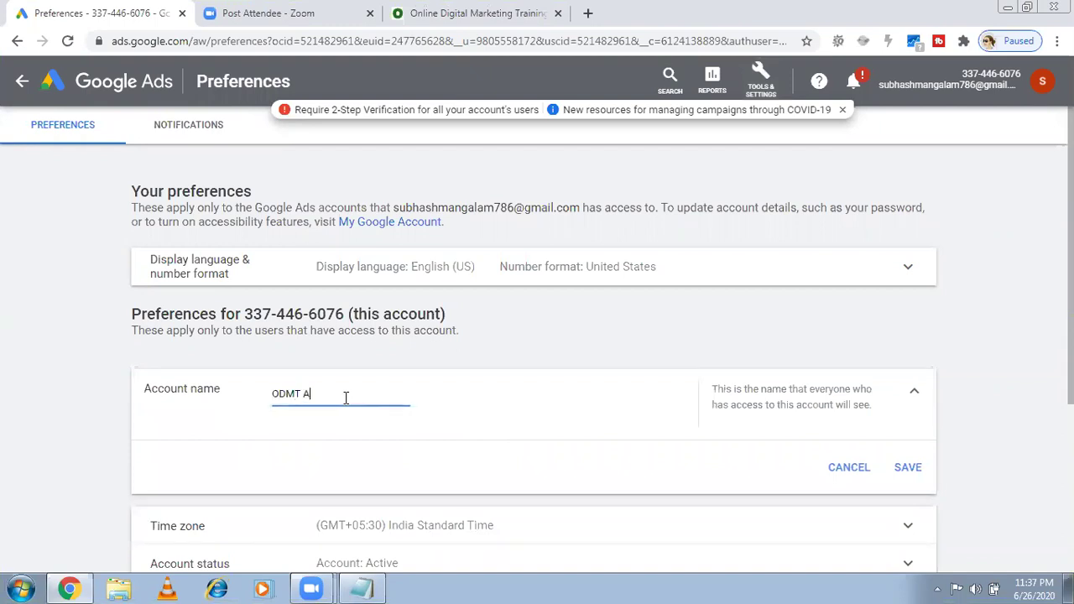
pyautogui.write('ds Account')
pyautogui.click(906, 468)
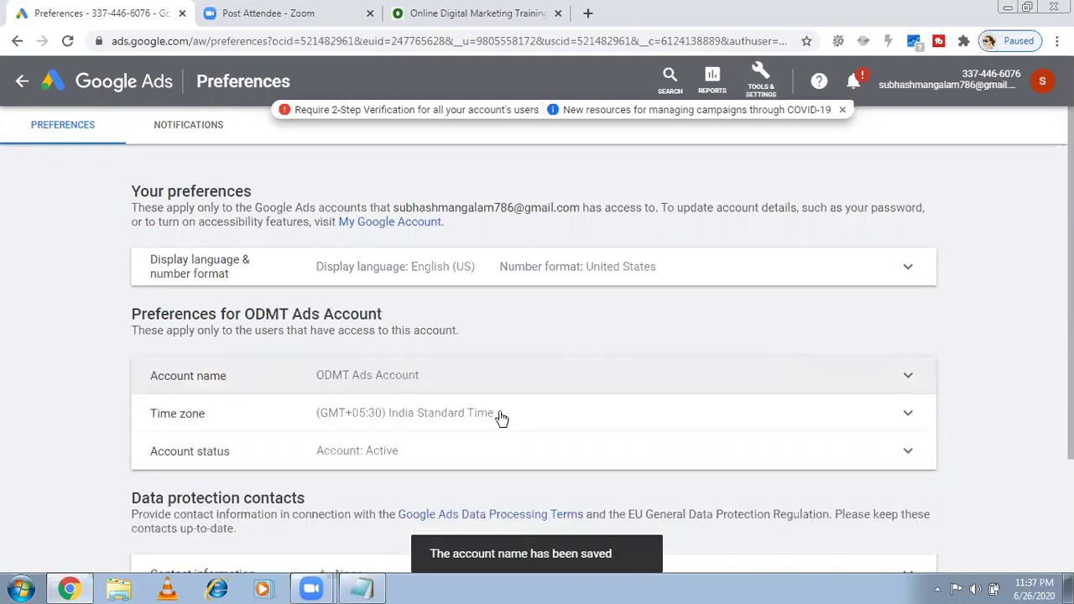
# Recheck the account name setting and return to the campaigns overview
pyautogui.click(389, 393)
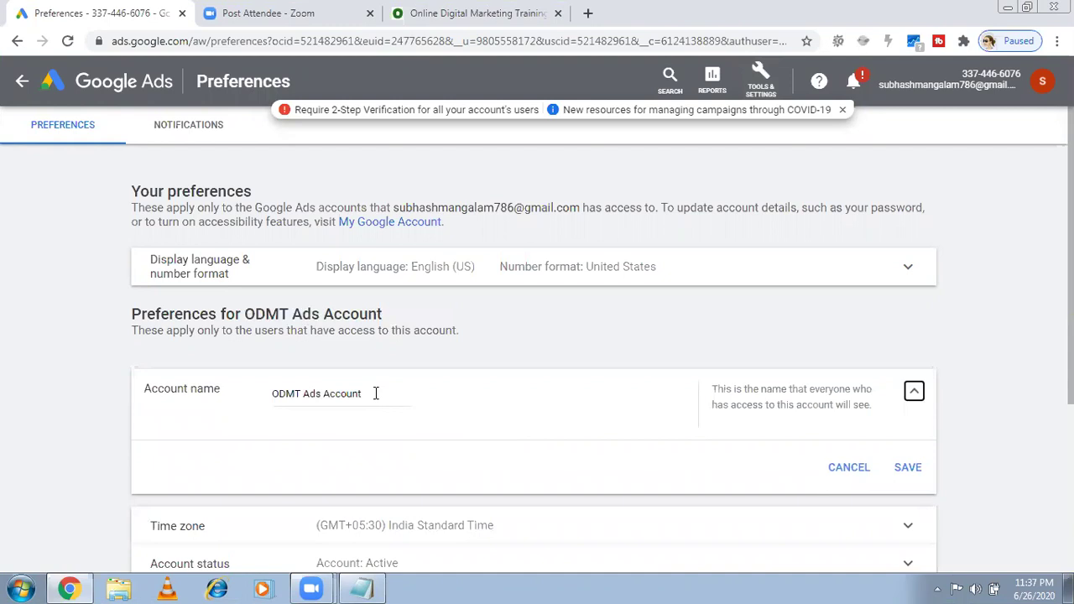
pyautogui.click(375, 393)
pyautogui.click(109, 88)
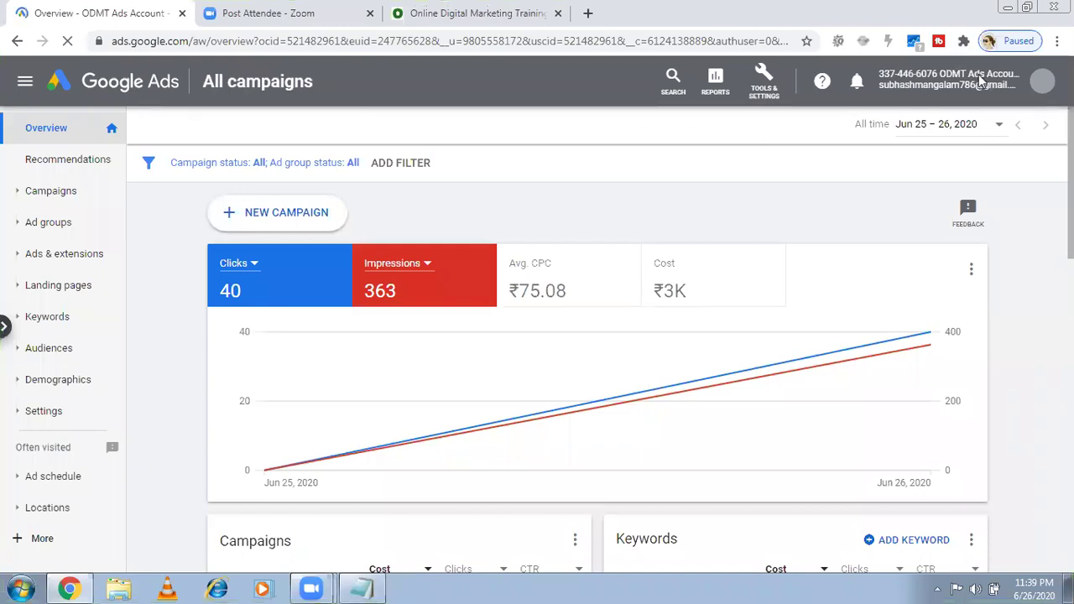
# Switch to Notepad and append "....business, individual and not registered" to the Account Type topic
pyautogui.click(364, 589)
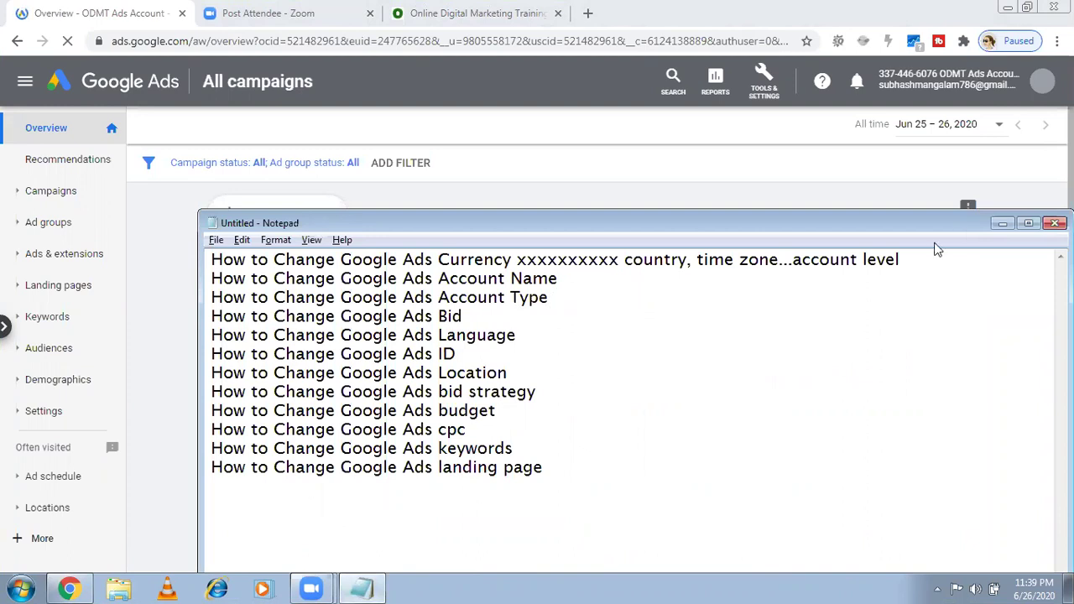
pyautogui.press('Down')
pyautogui.write('....')
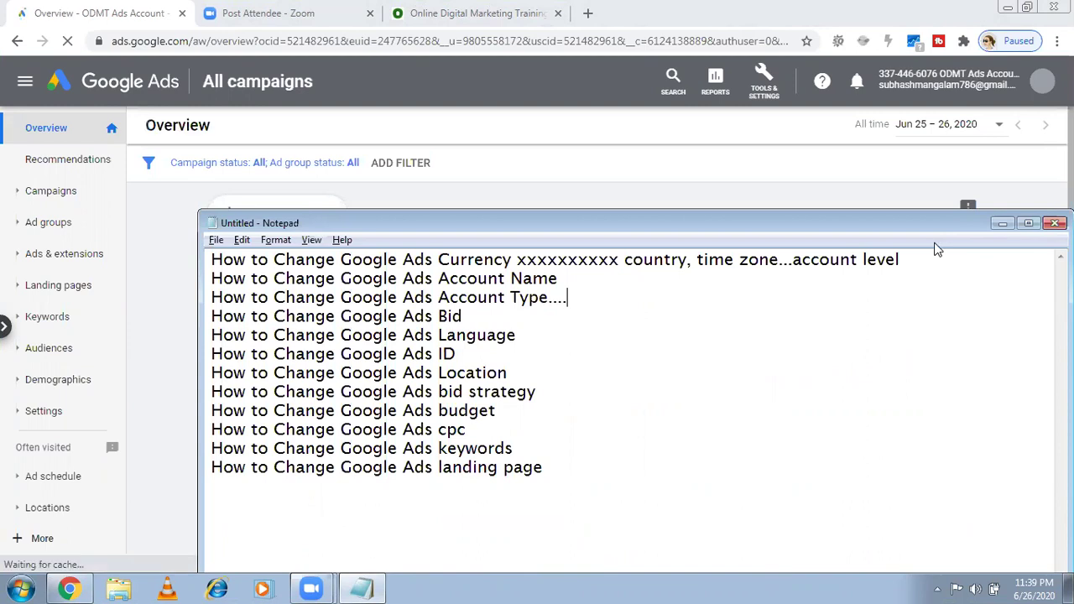
pyautogui.write('business, individual')
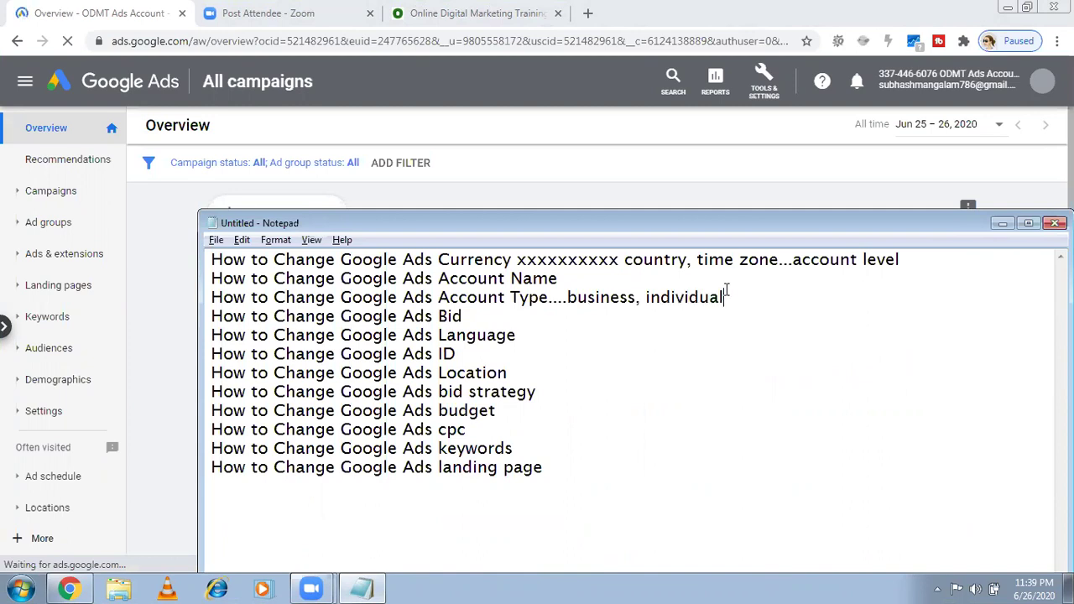
pyautogui.write(' and not reg')
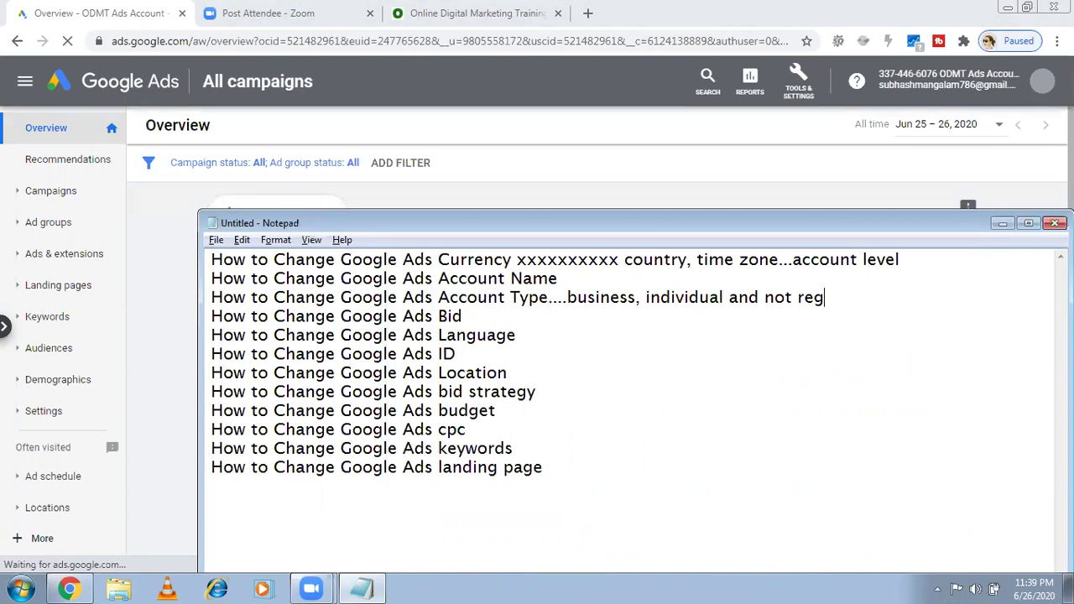
pyautogui.write('istered')
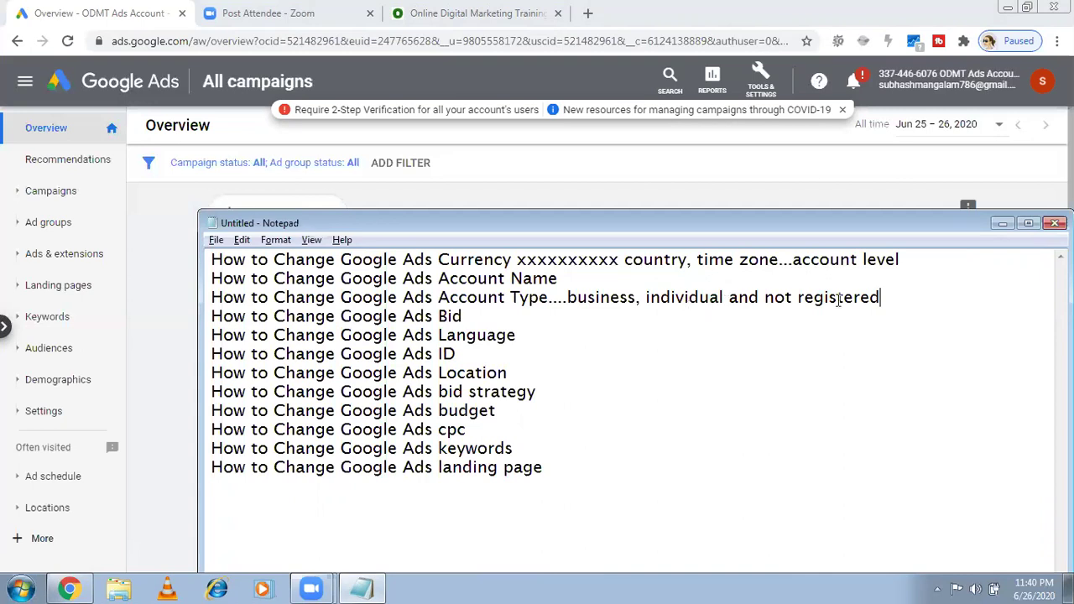
pyautogui.click(636, 297)
# View the Google Ads billing options and review the remaining topics from Bid to cpc in the Notepad list
pyautogui.click(760, 80)
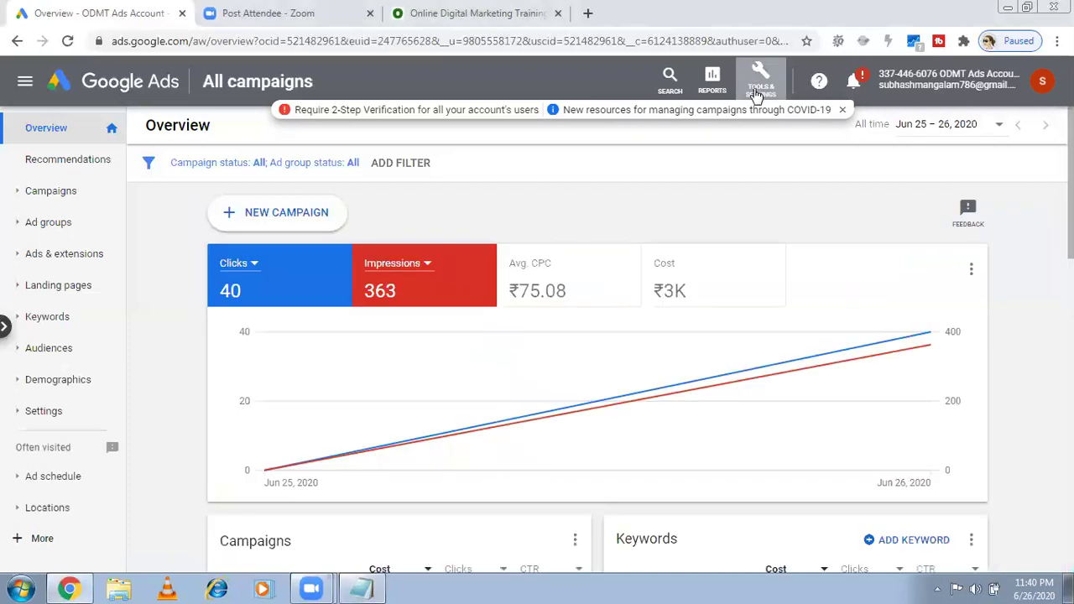
pyautogui.click(758, 94)
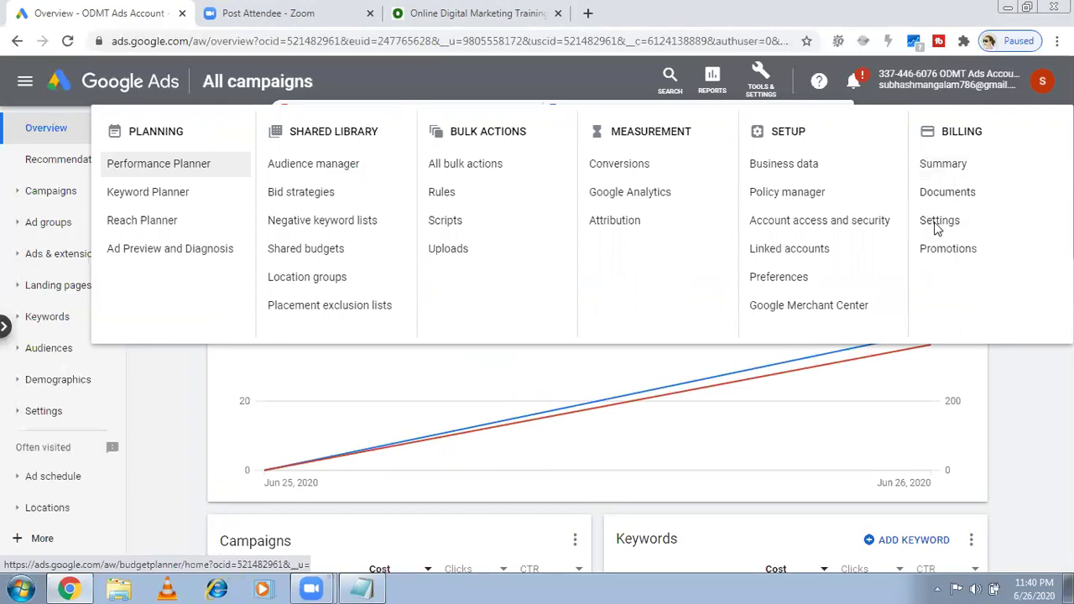
pyautogui.click(360, 588)
pyautogui.click(468, 316)
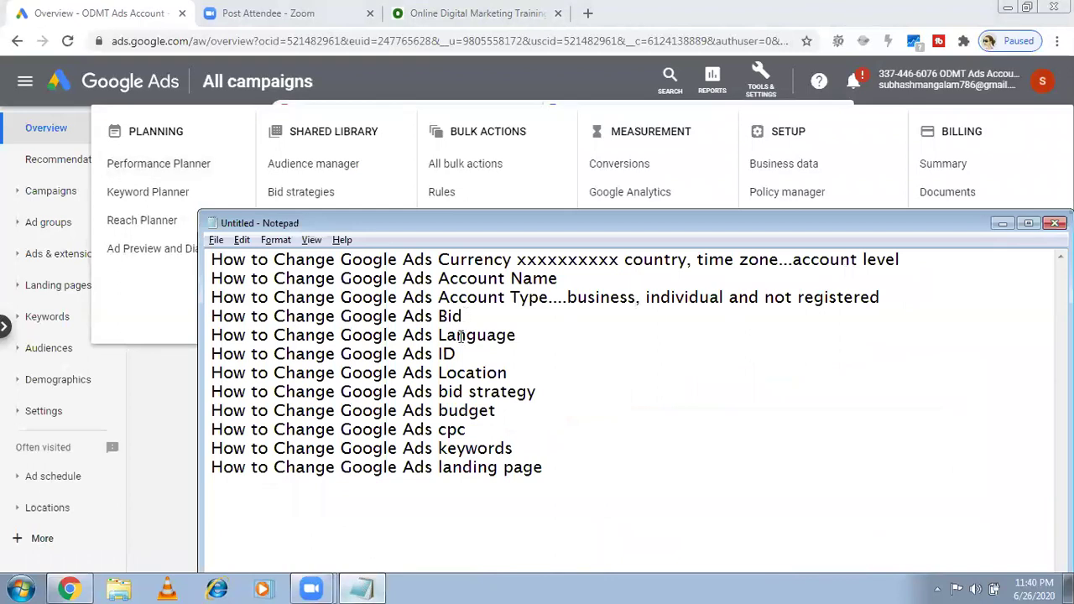
pyautogui.moveTo(467, 430); pyautogui.dragTo(365, 437)
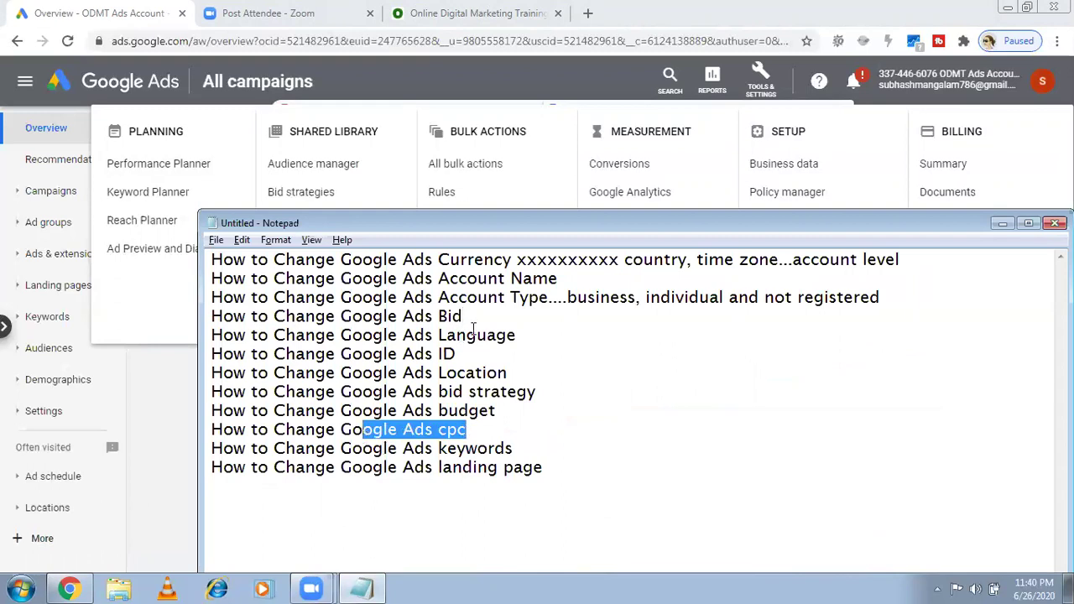
pyautogui.click(1001, 214)
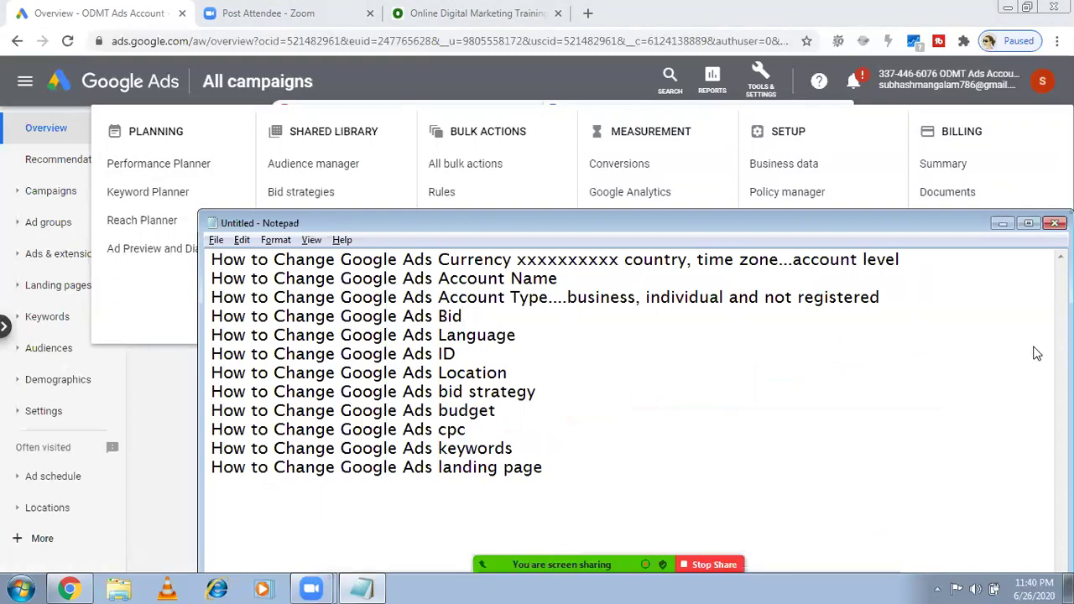
# Return to Google Ads, open the ODMT Search Ads campaign and expand its campaign details
pyautogui.hotkey('alt', 'Tab')
pyautogui.click(1046, 372)
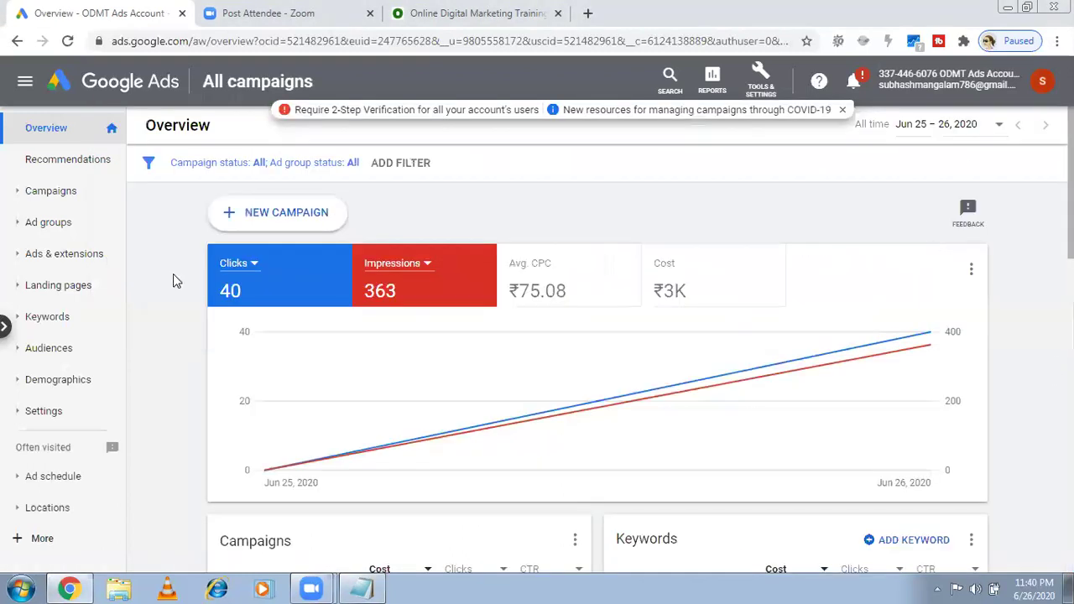
pyautogui.click(56, 202)
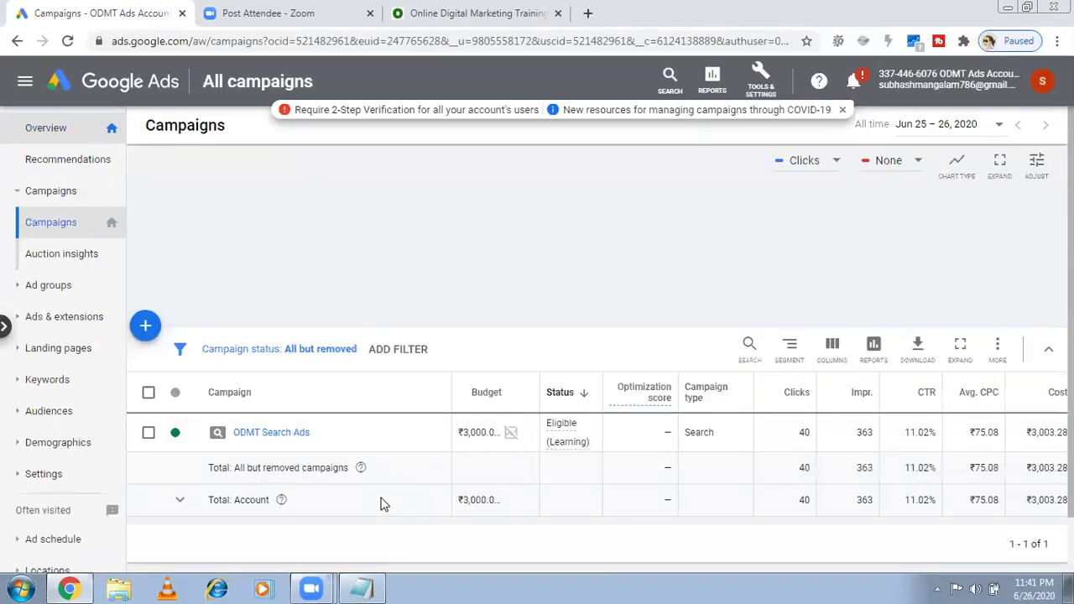
pyautogui.click(273, 433)
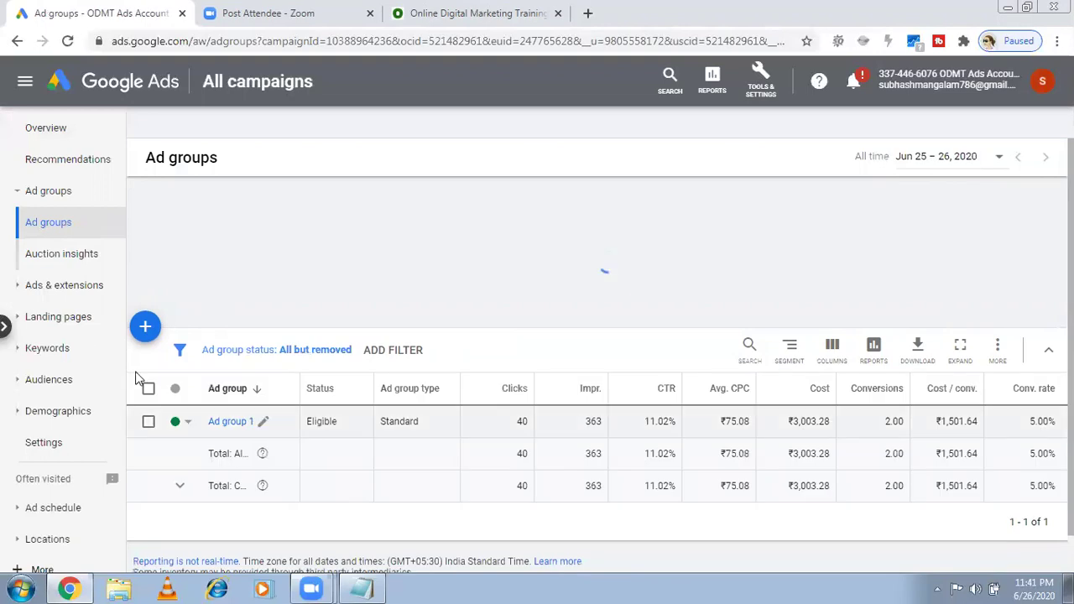
pyautogui.click(45, 445)
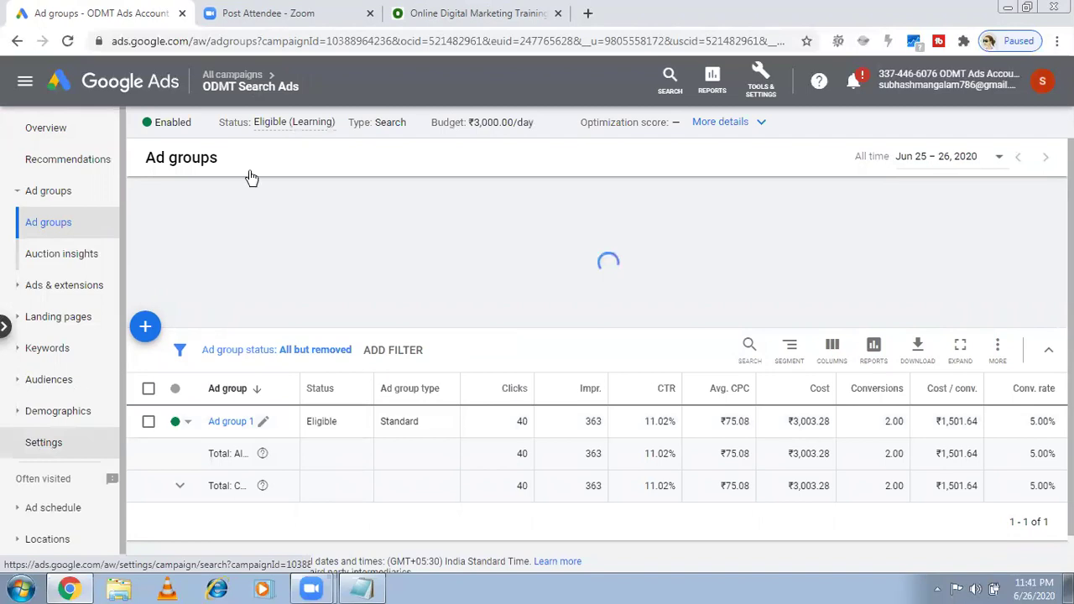
pyautogui.click(761, 125)
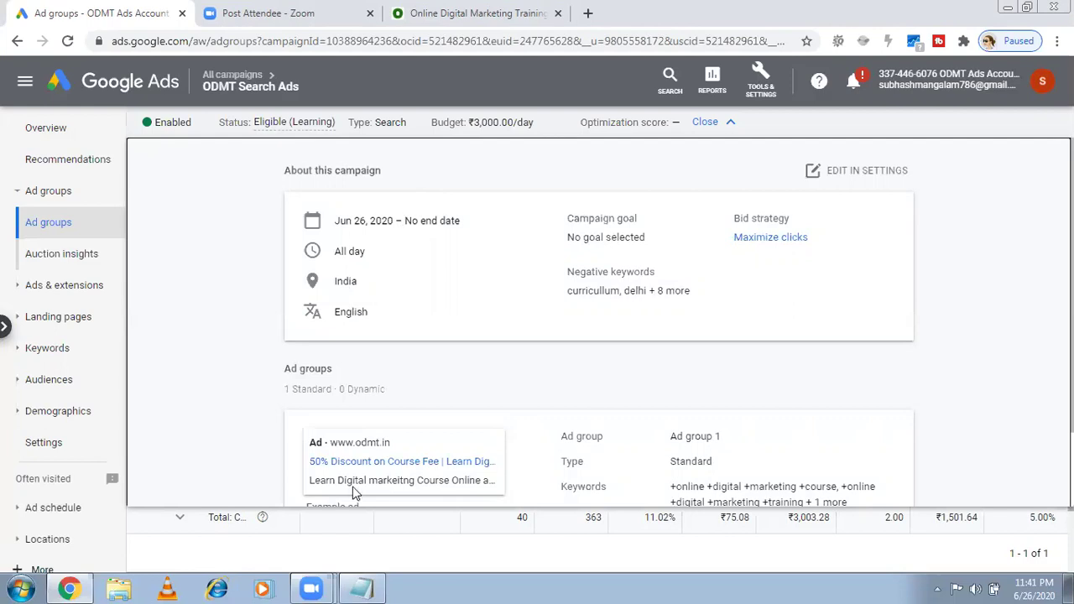
# Check the topic list in Notepad, then open the ODMT Search Ads campaign's settings from its details in Google Ads
pyautogui.click(363, 589)
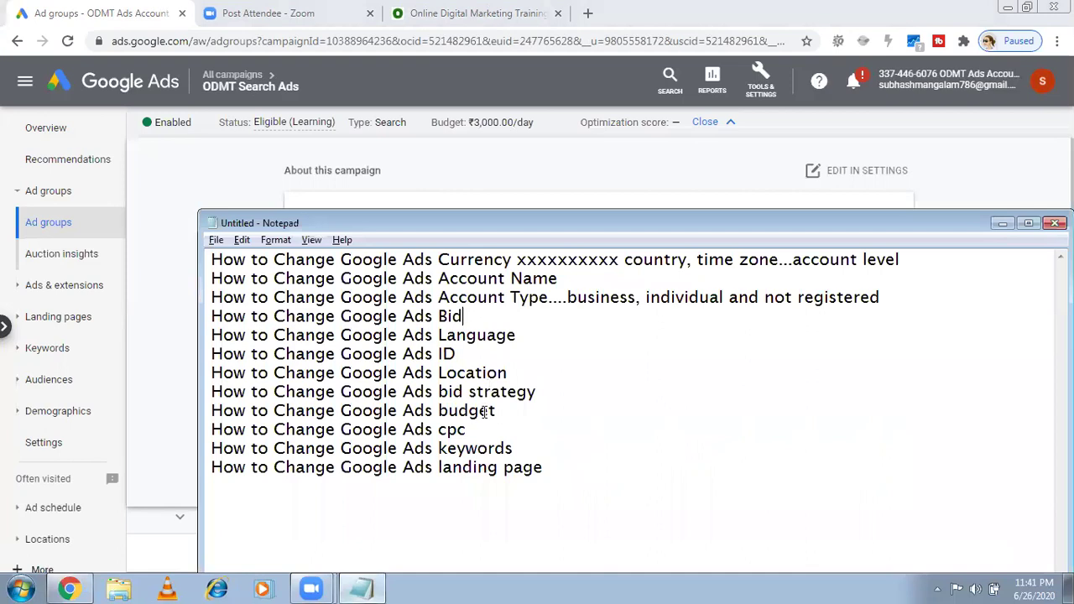
pyautogui.click(1004, 225)
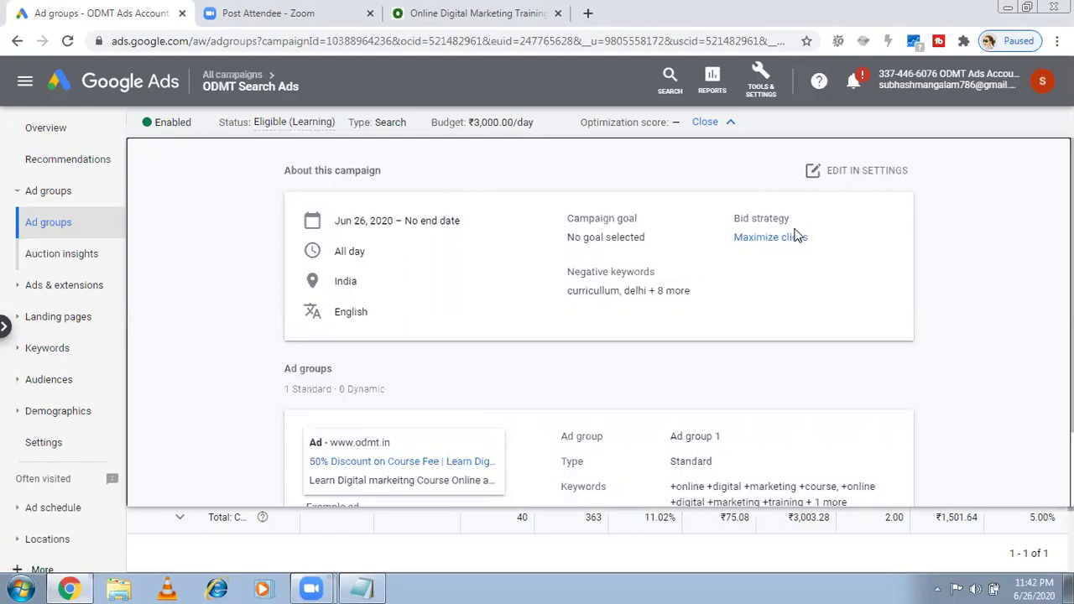
pyautogui.click(863, 175)
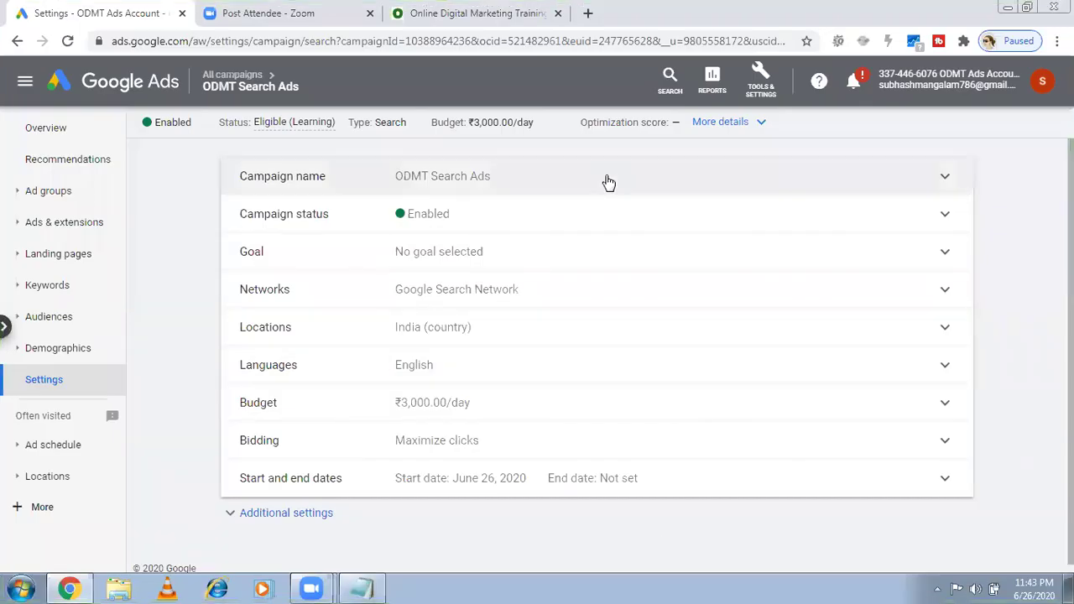
# Review the editable campaign name and the Search and Display Network options without changing them
pyautogui.click(946, 179)
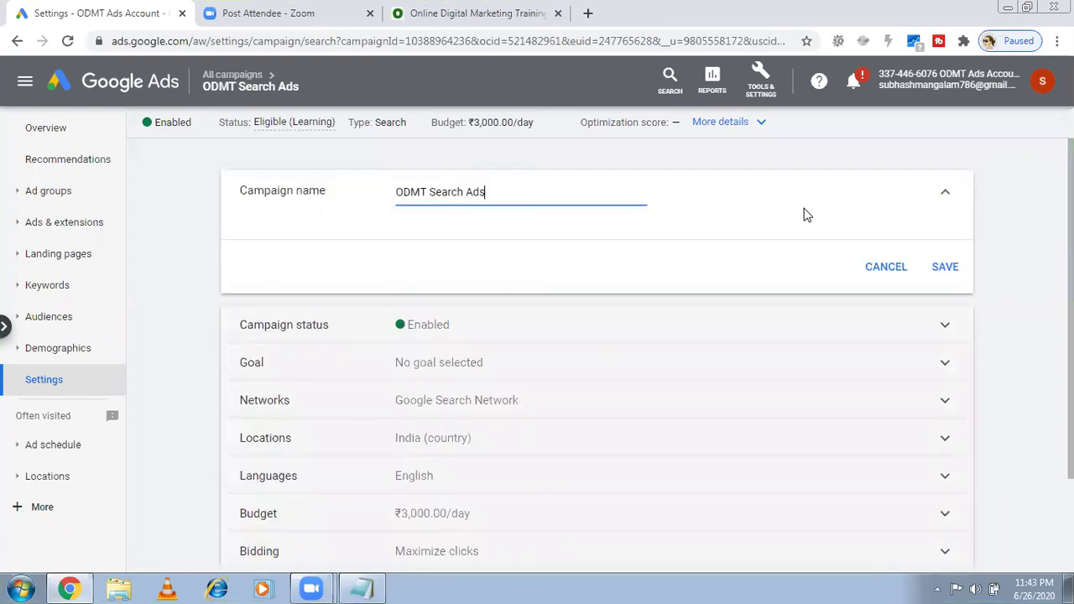
pyautogui.click(946, 194)
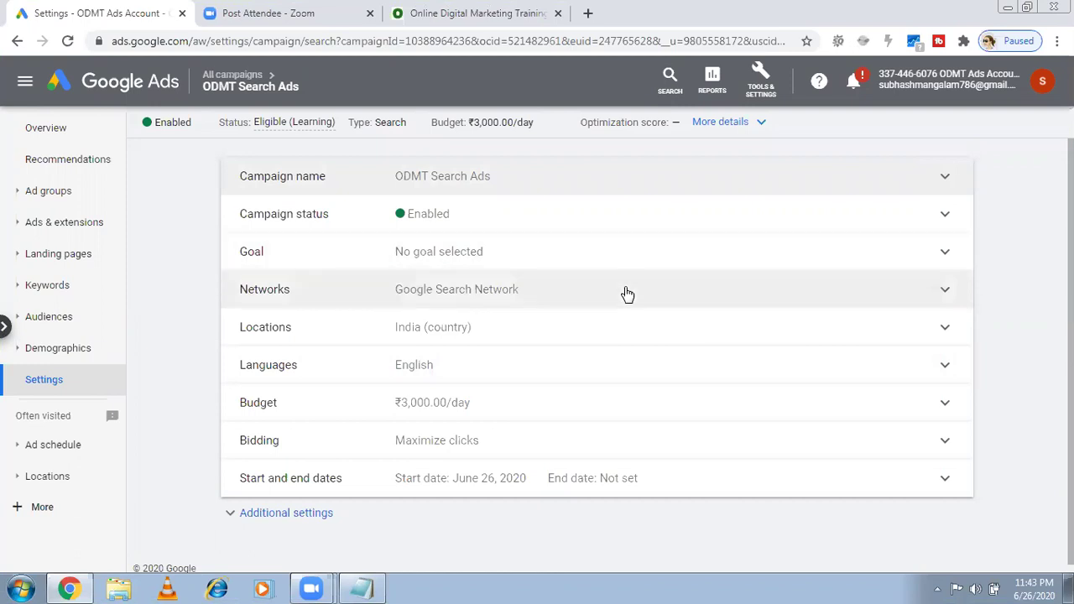
pyautogui.click(942, 291)
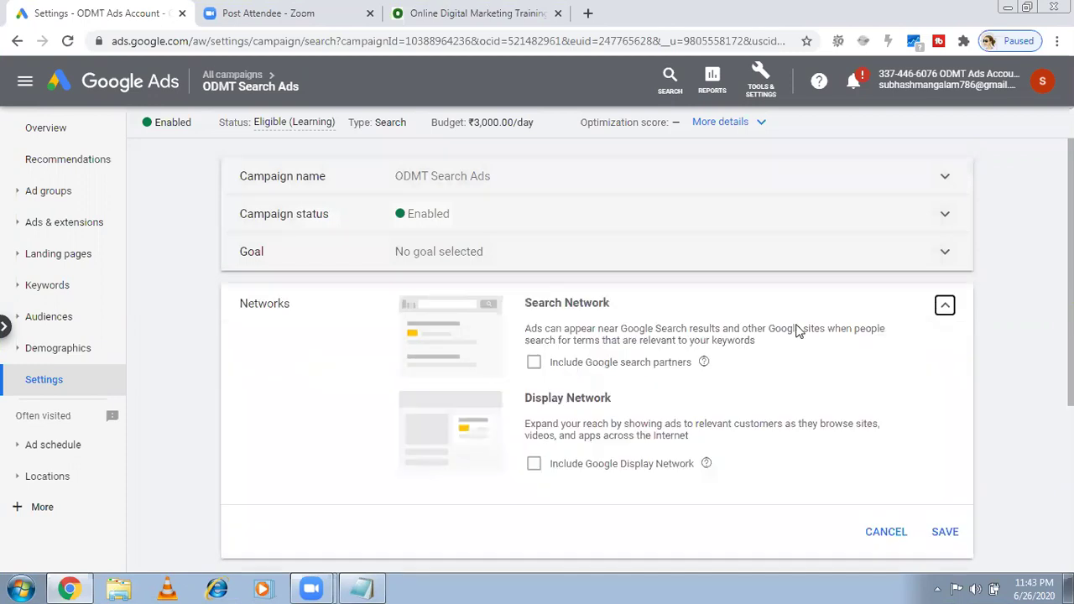
pyautogui.click(946, 308)
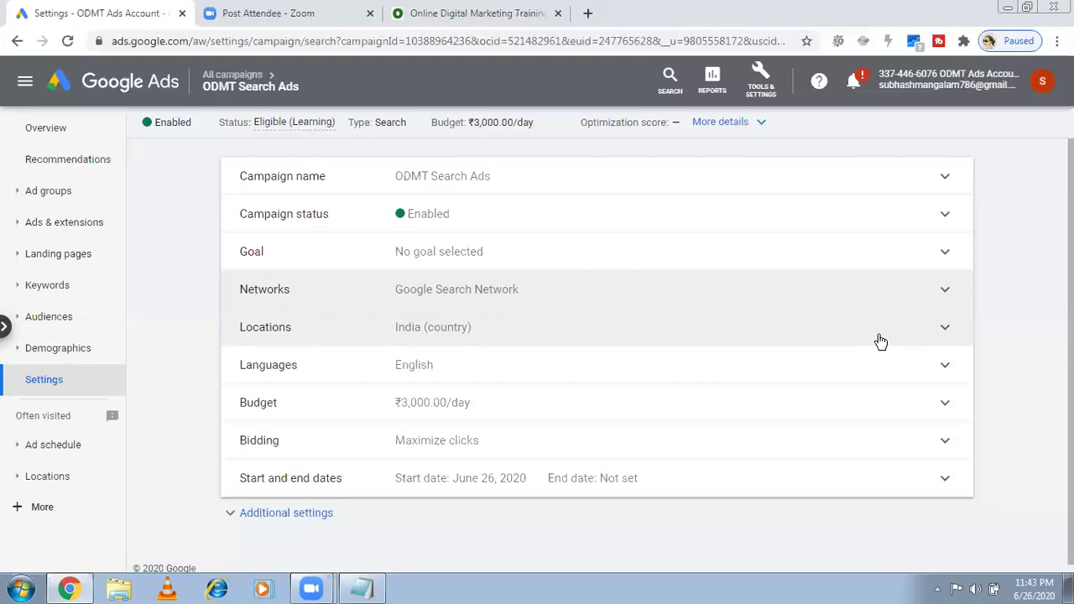
# Switch the campaign's location targeting to another location and target the city Hyderabad, Telangana, India
pyautogui.click(946, 333)
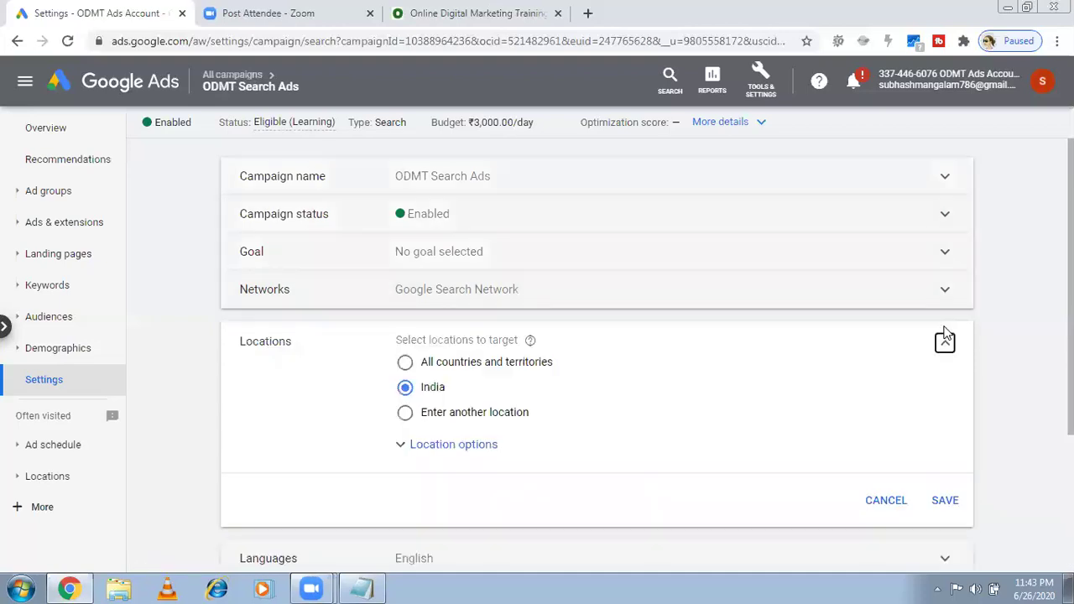
pyautogui.click(405, 414)
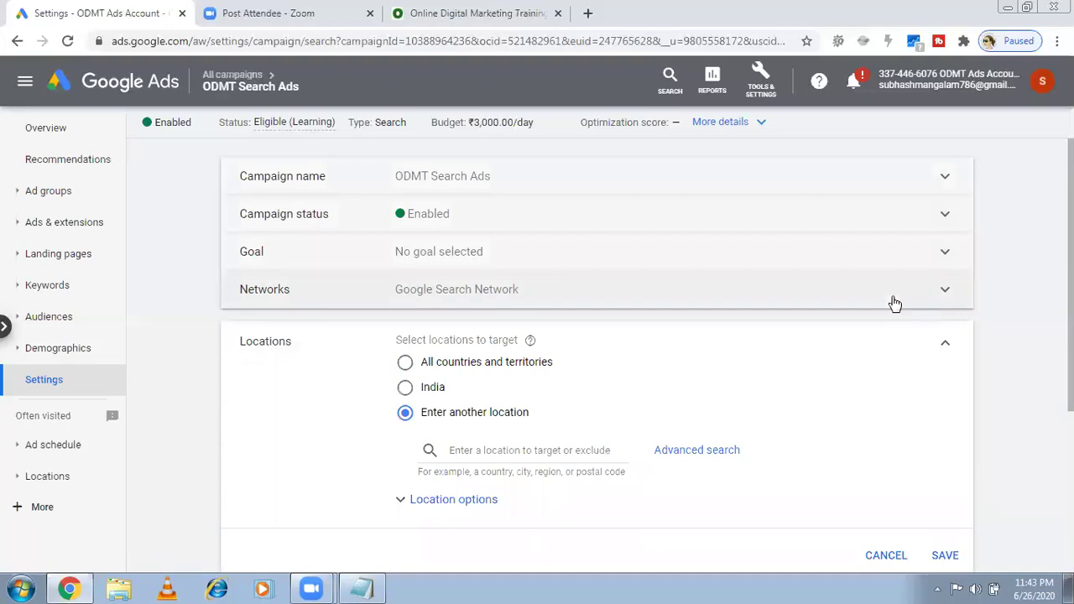
pyautogui.scroll(-1, 597, 336)
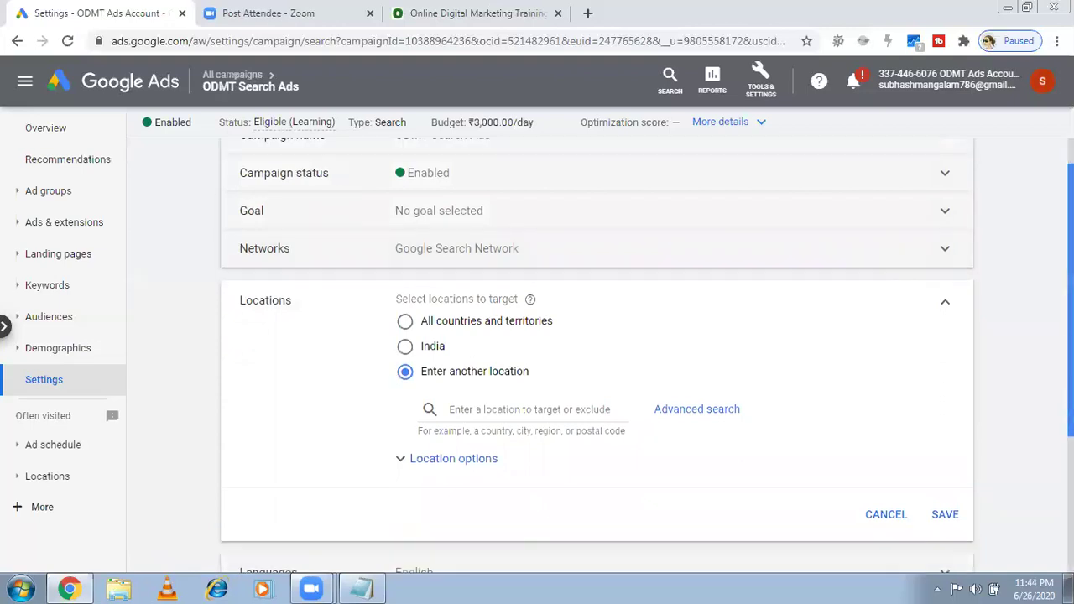
pyautogui.scroll(-1, 597, 353)
pyautogui.scroll(-1, 597, 349)
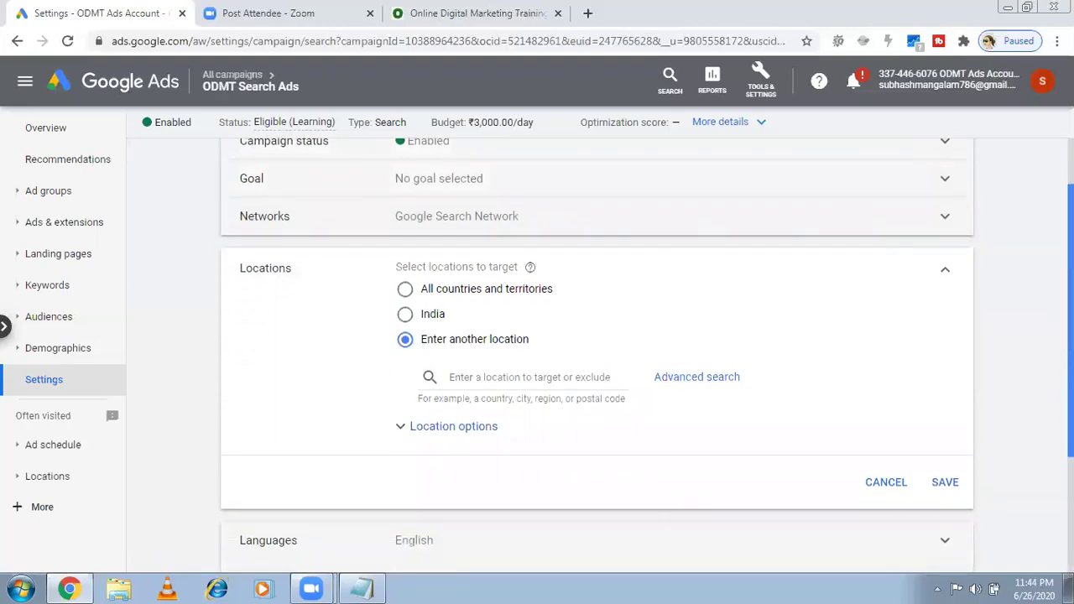
pyautogui.scroll(-1, 597, 353)
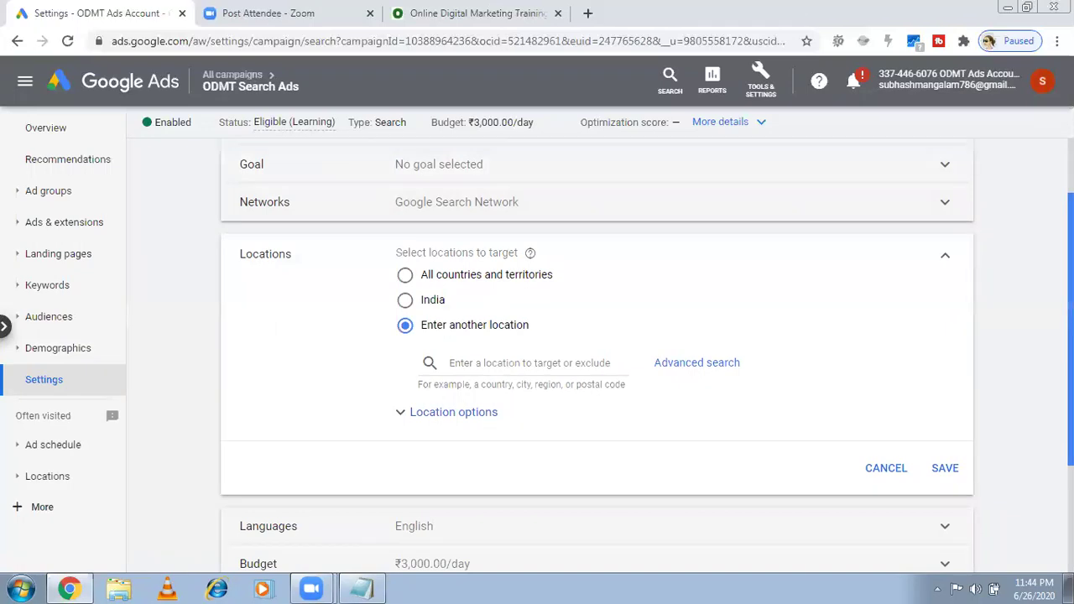
pyautogui.click(485, 363)
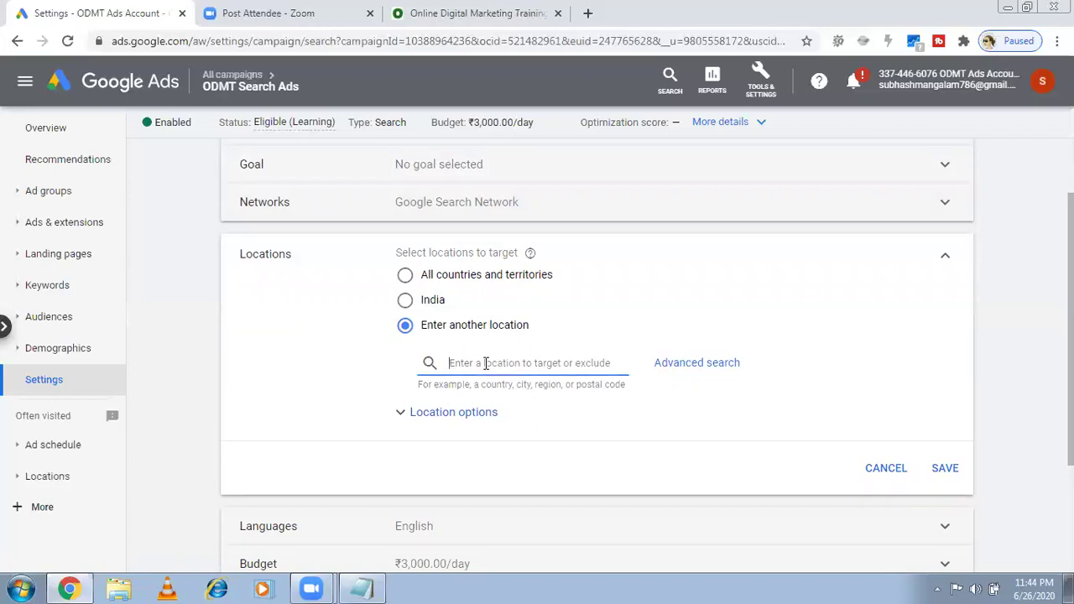
pyautogui.write('hyderabad')
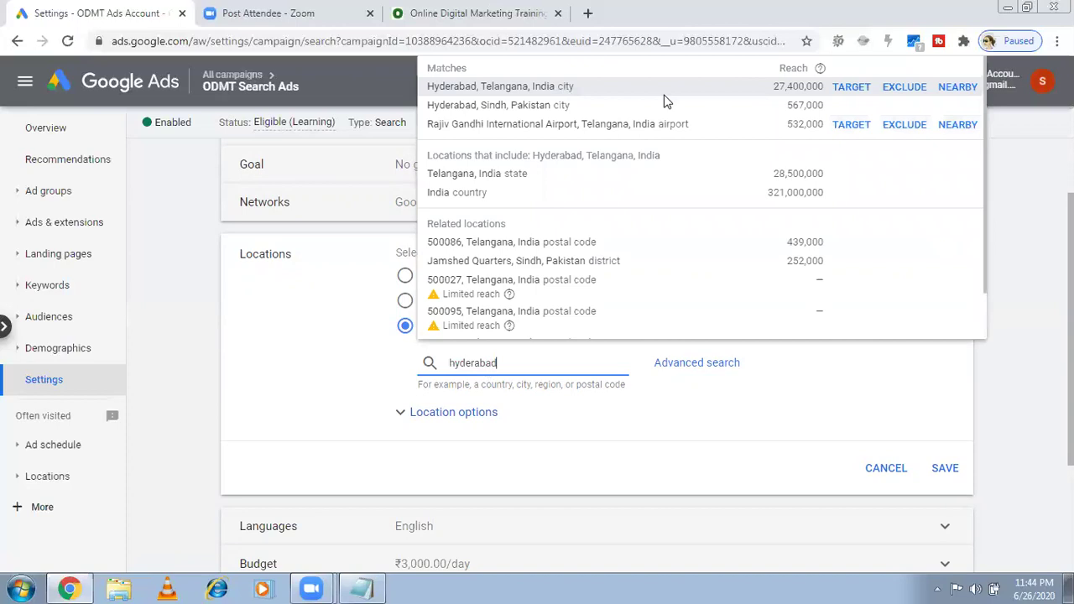
pyautogui.click(853, 88)
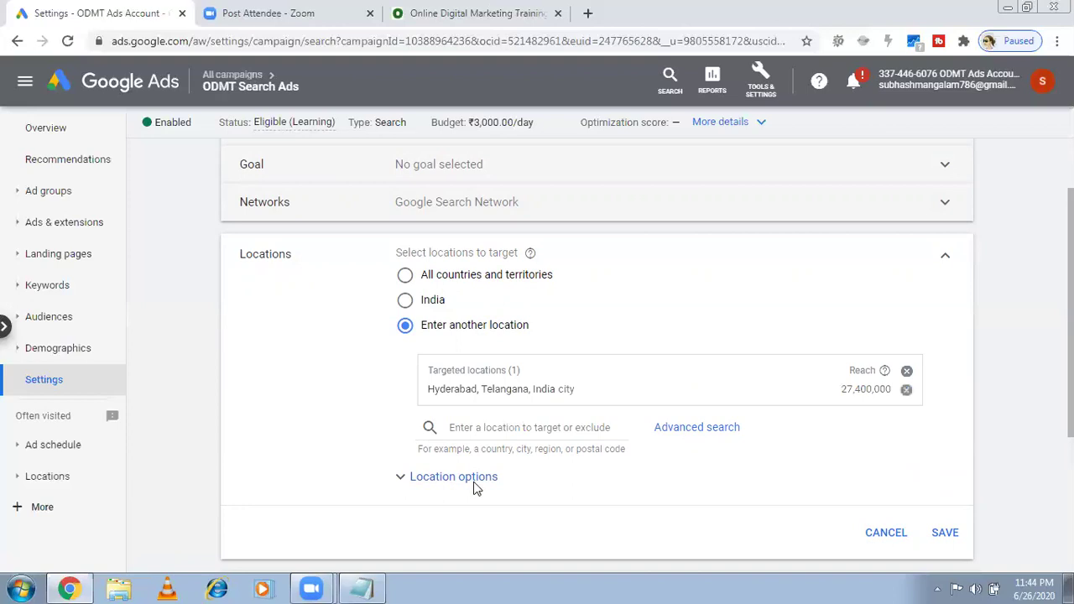
# Search for "bangalore" and add the city Bengaluru, Karnataka, India to the targeted locations
pyautogui.click(488, 428)
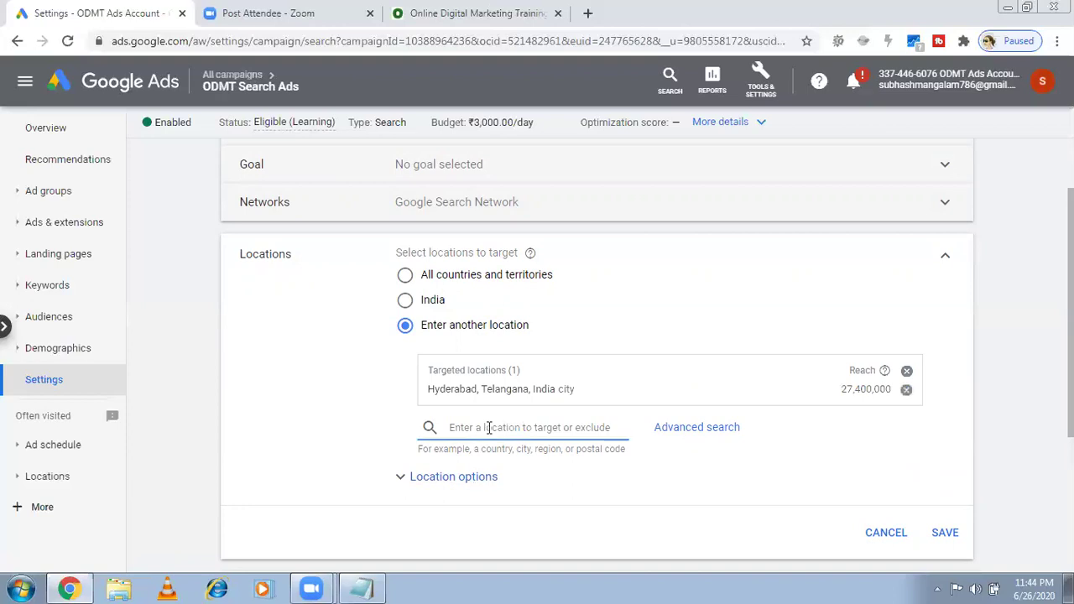
pyautogui.write('b')
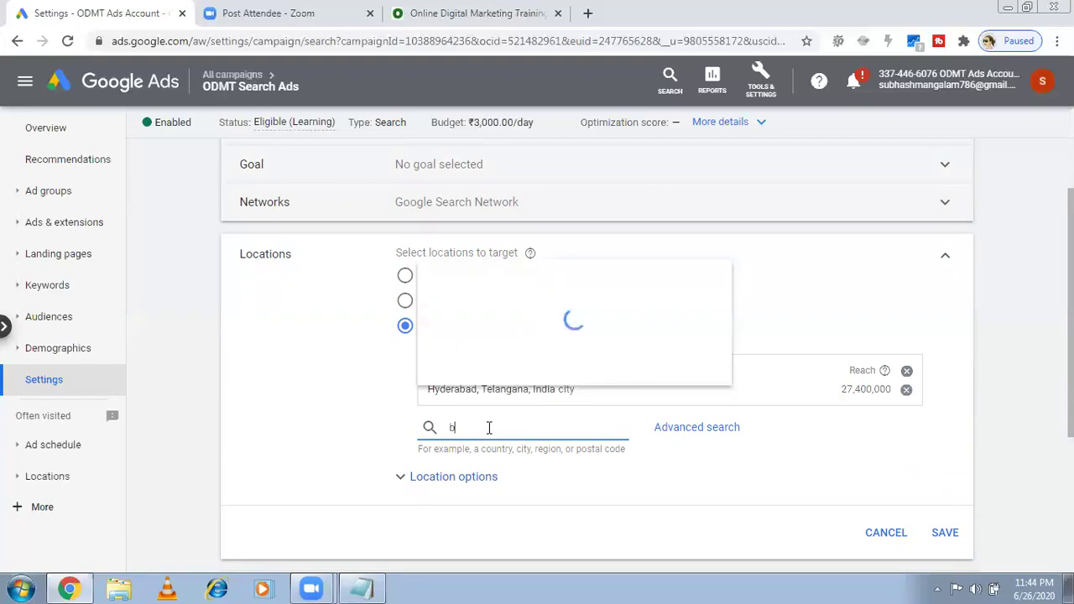
pyautogui.write('angalore')
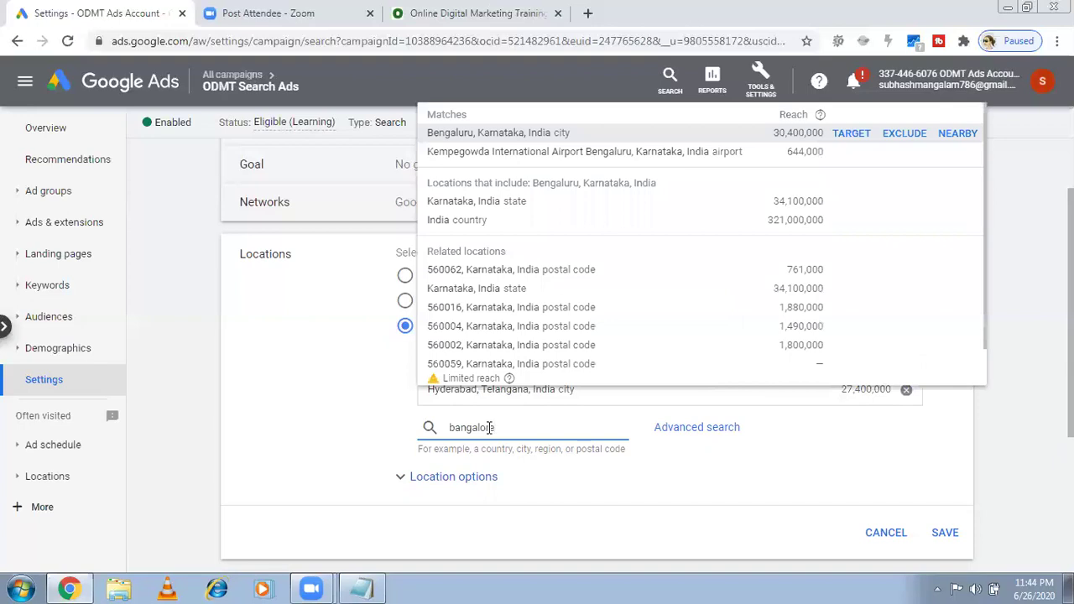
pyautogui.click(852, 136)
pyautogui.click(853, 134)
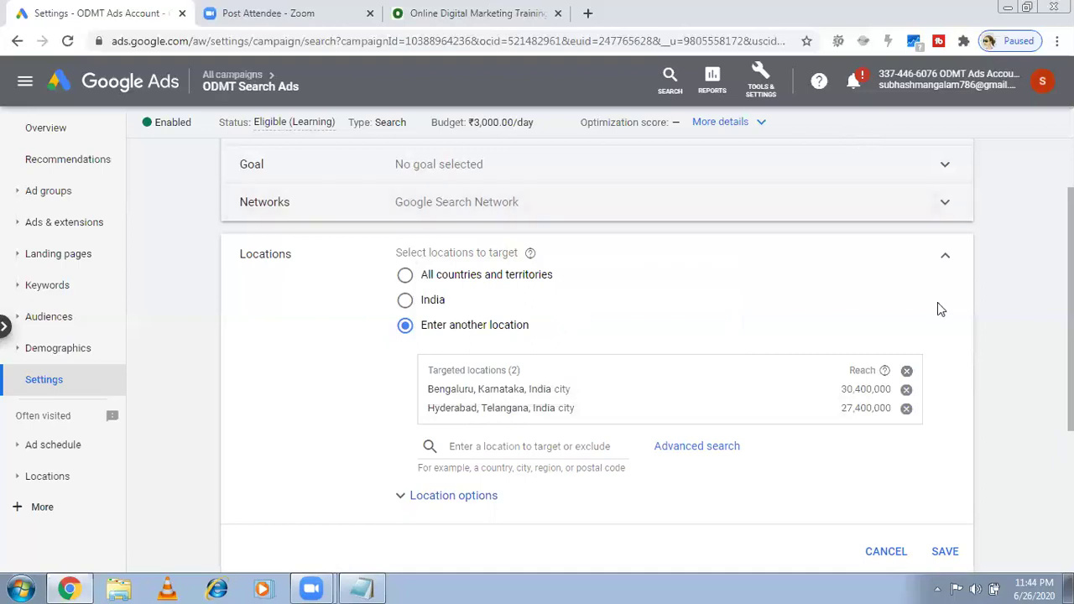
# Search for "delhi" and add the union territory Delhi, India to the targeted locations
pyautogui.scroll(-1, 604, 357)
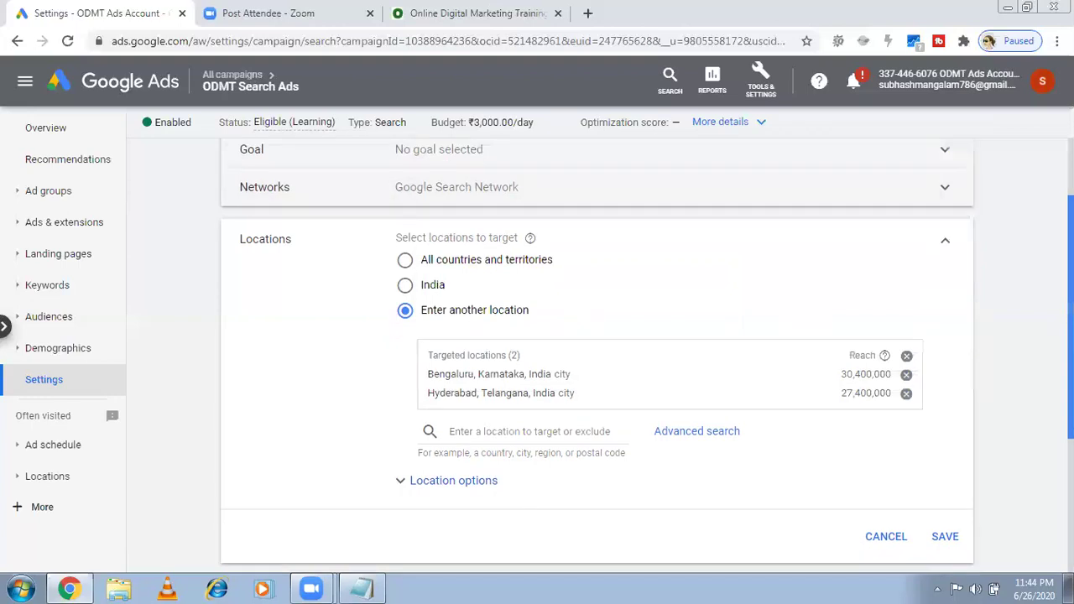
pyautogui.scroll(-2, 681, 350)
pyautogui.click(503, 400)
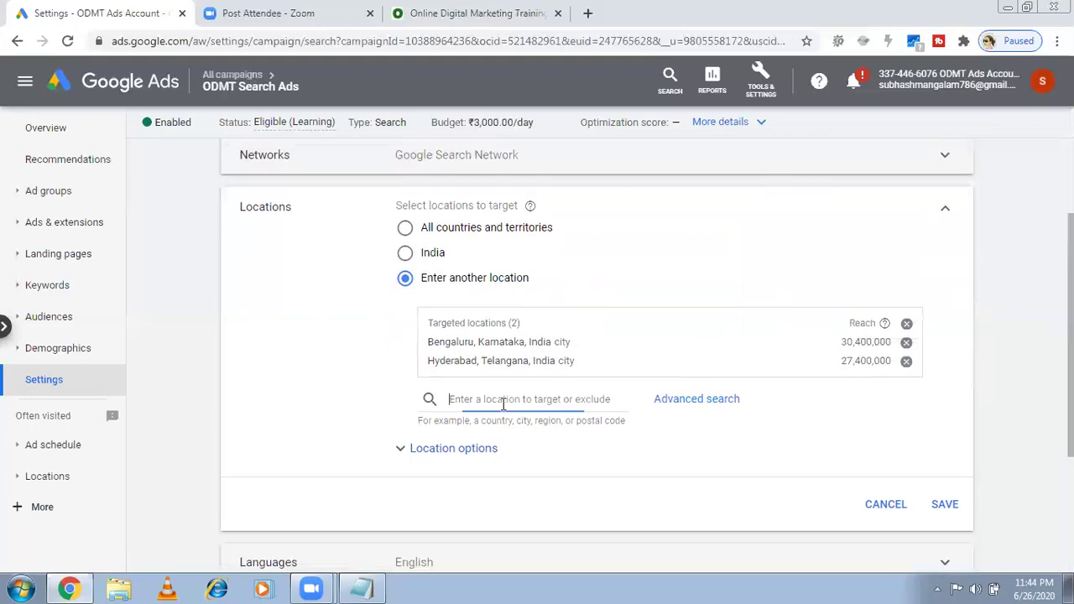
pyautogui.write('d')
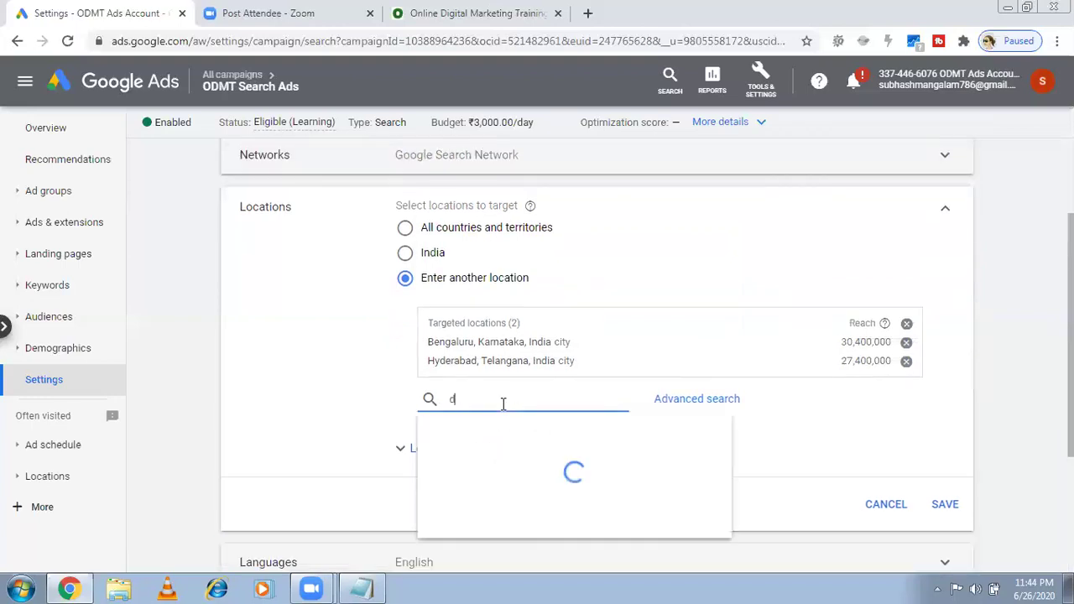
pyautogui.write('elhi')
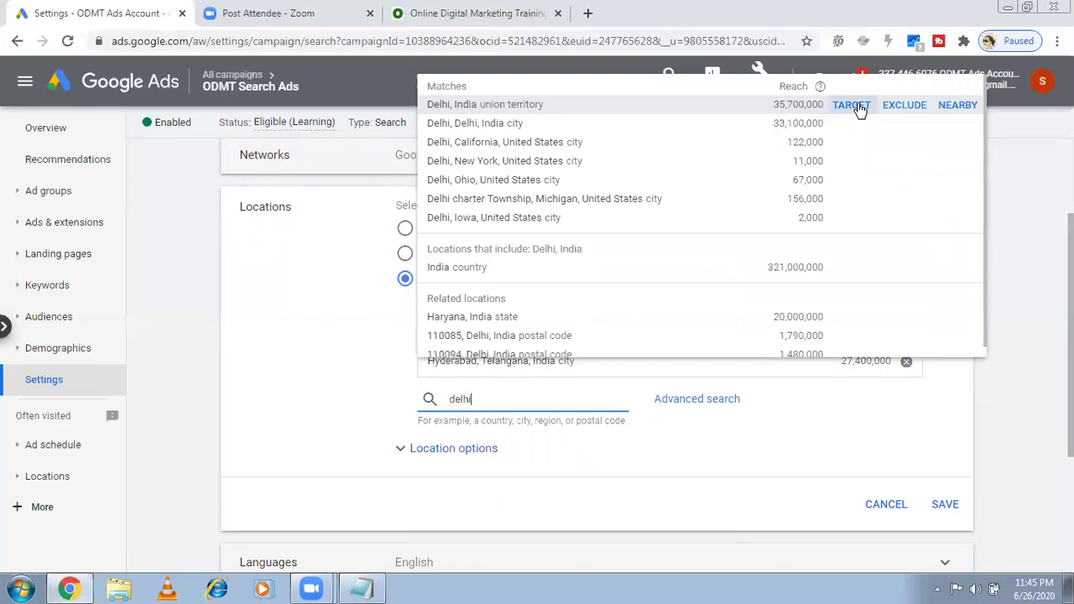
pyautogui.click(853, 106)
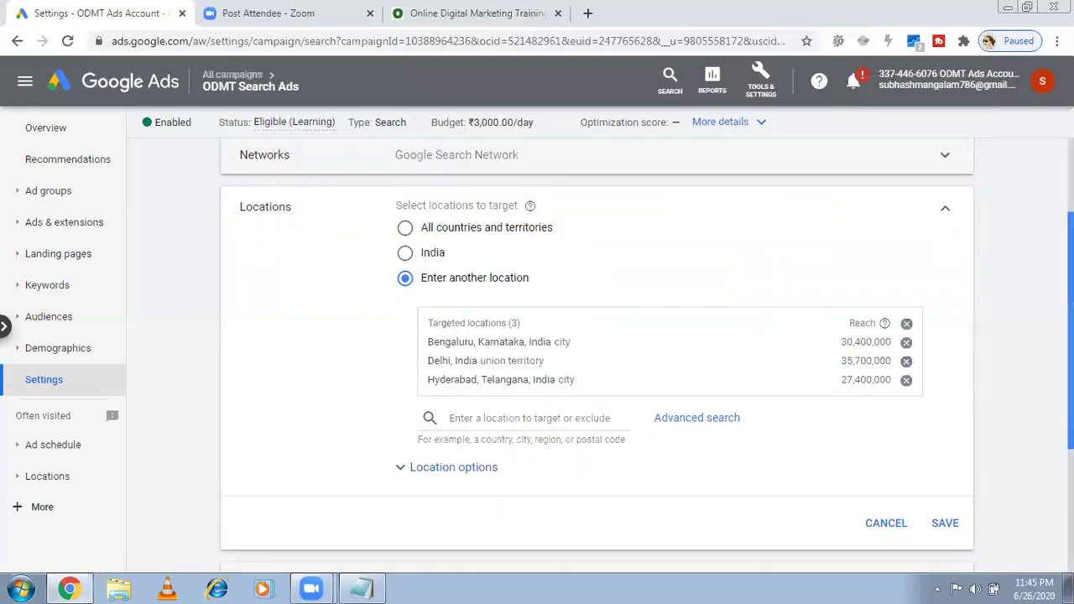
# Review the location options, then save the new targeted locations and confirm removing the previous ones
pyautogui.moveTo(1070, 336); pyautogui.dragTo(1070, 366)
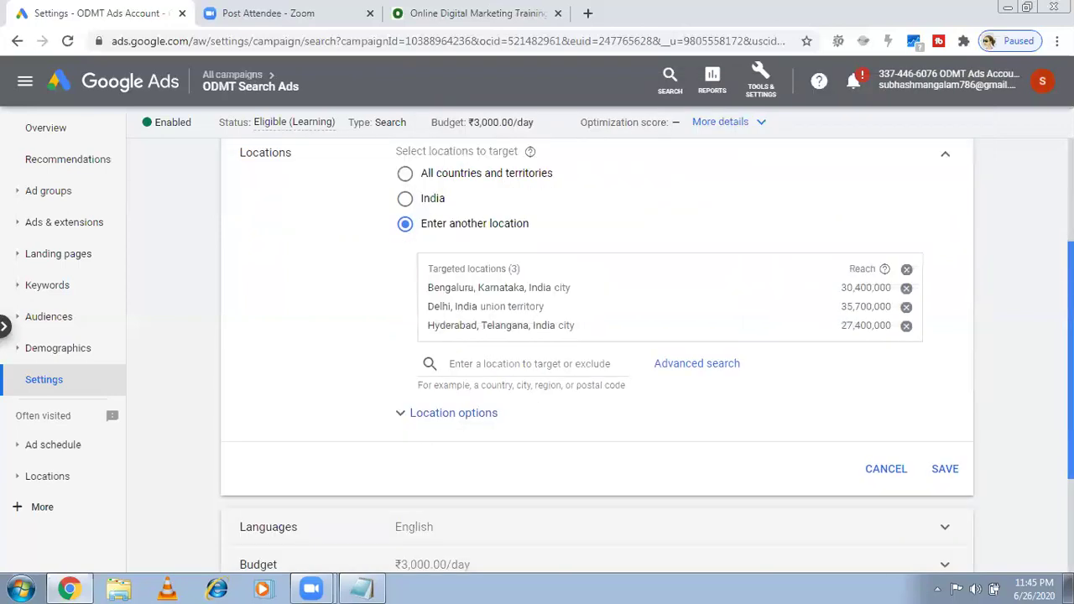
pyautogui.click(400, 417)
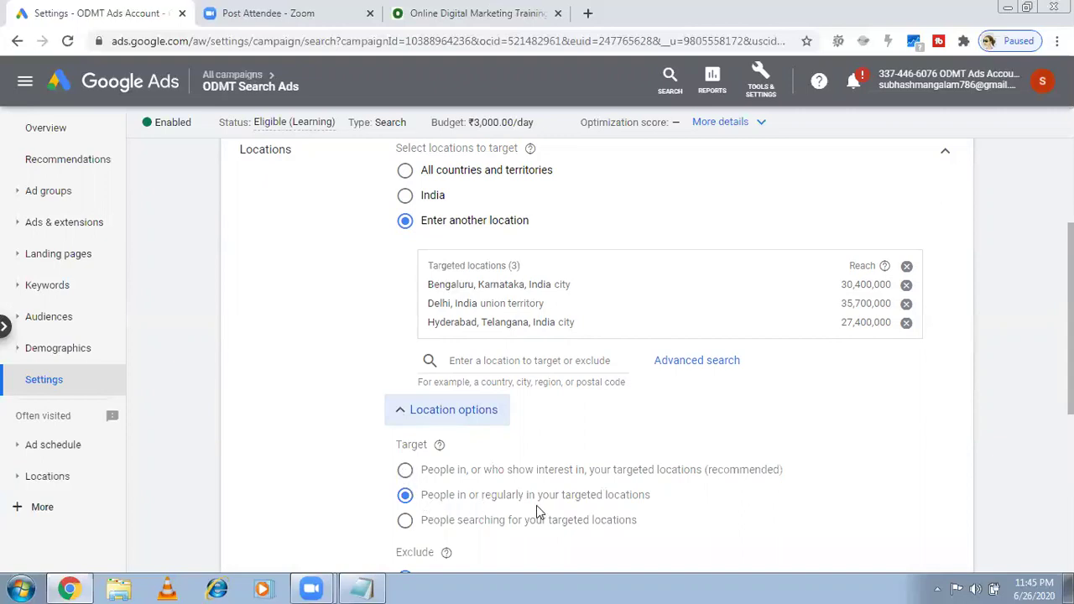
pyautogui.click(403, 416)
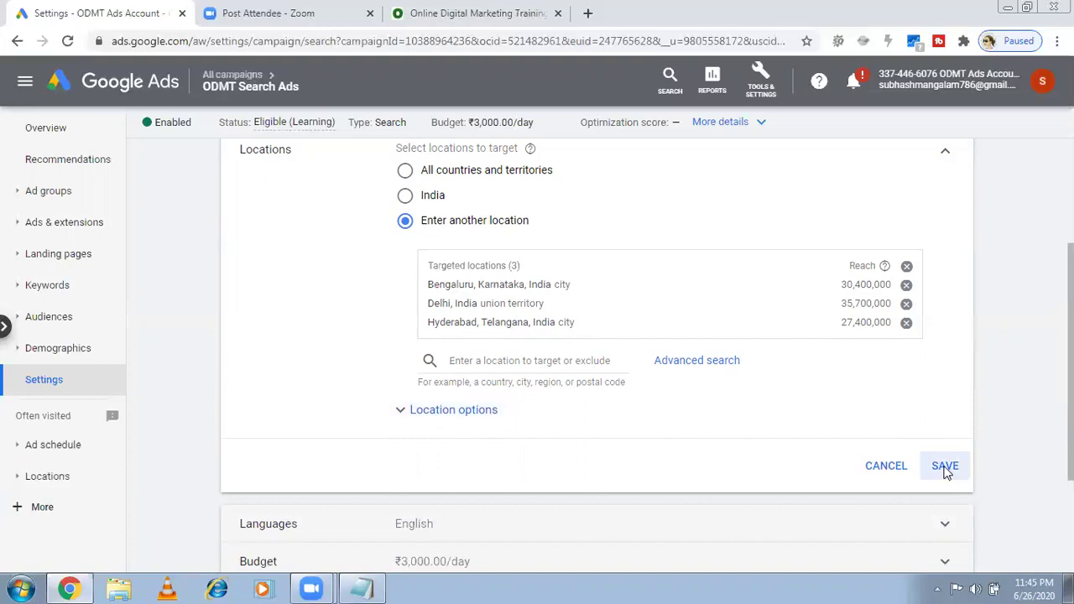
pyautogui.click(945, 469)
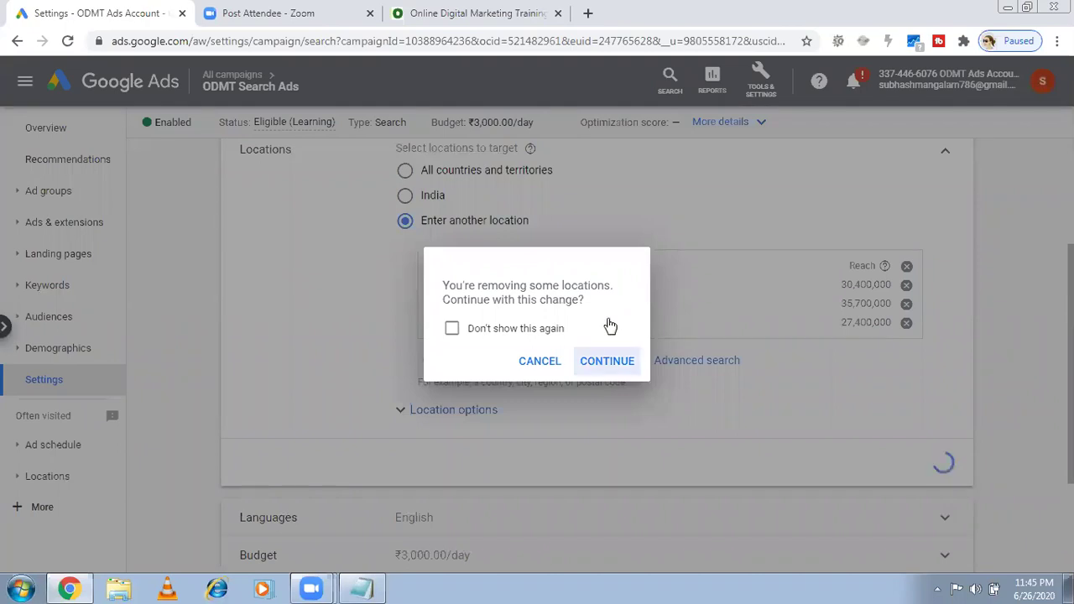
pyautogui.click(597, 361)
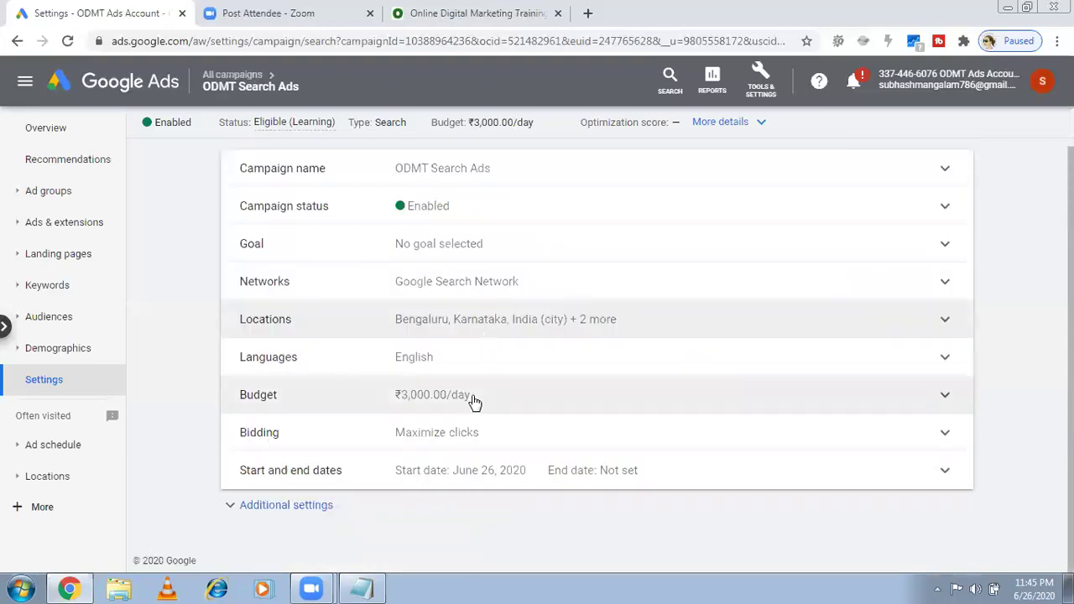
# Review the campaign's daily budget setting and consult the list of topics in Notepad
pyautogui.click(942, 397)
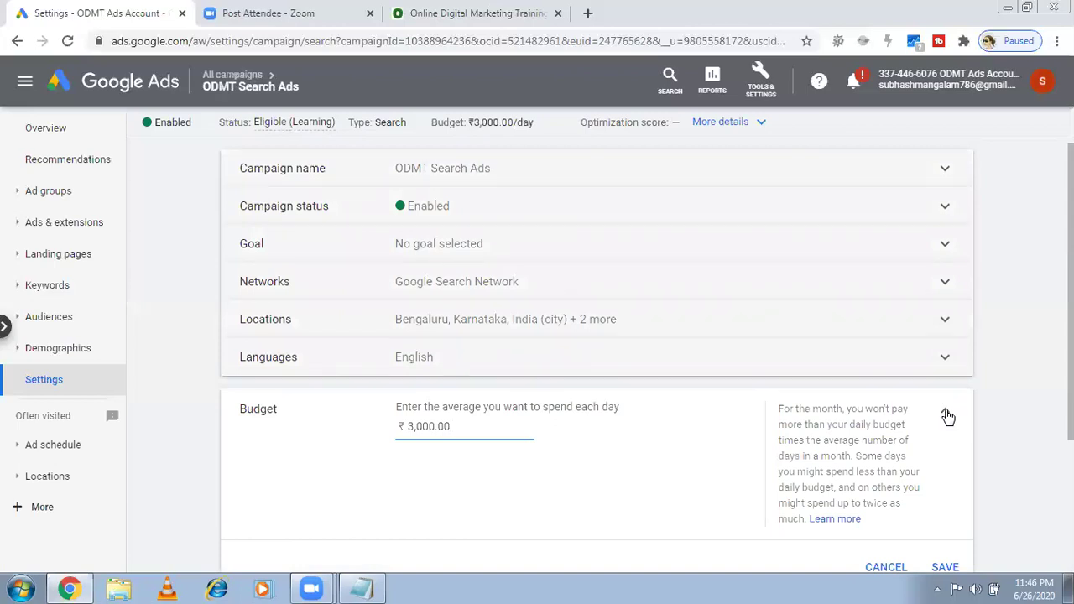
pyautogui.click(947, 417)
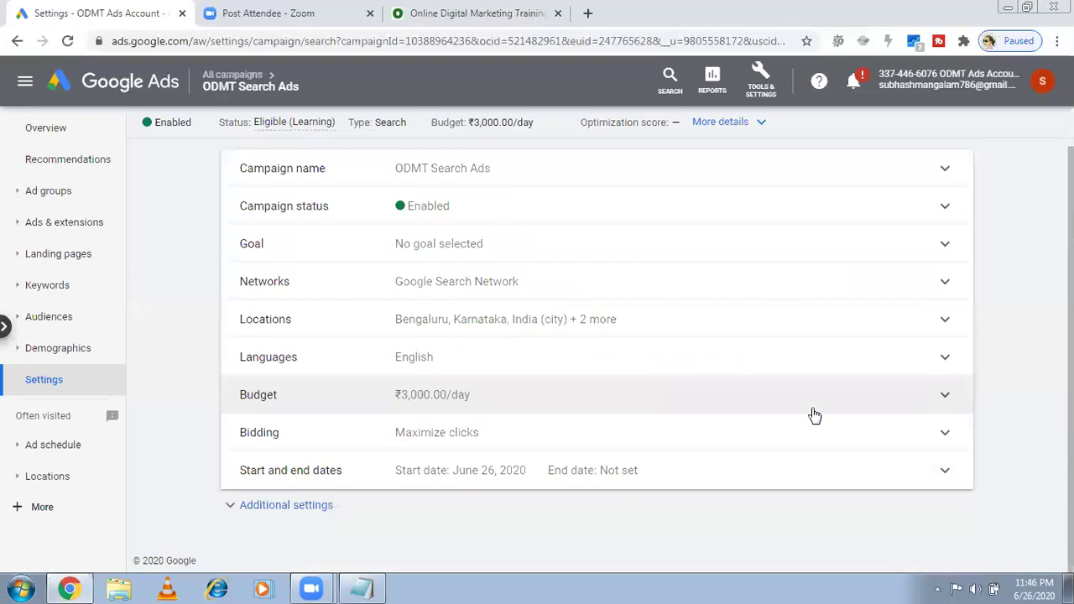
pyautogui.click(366, 588)
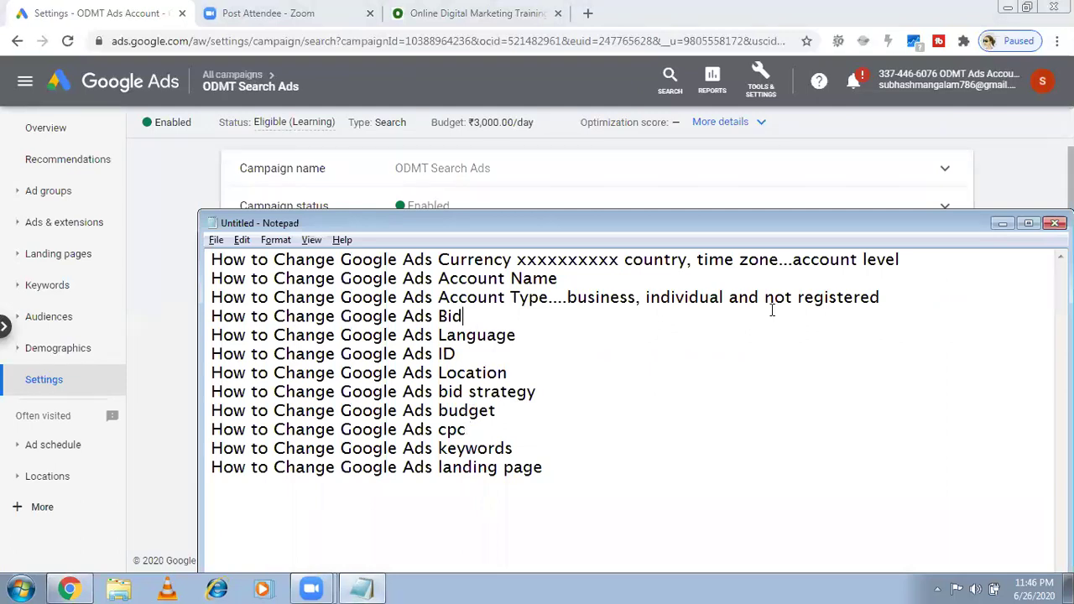
pyautogui.click(1002, 224)
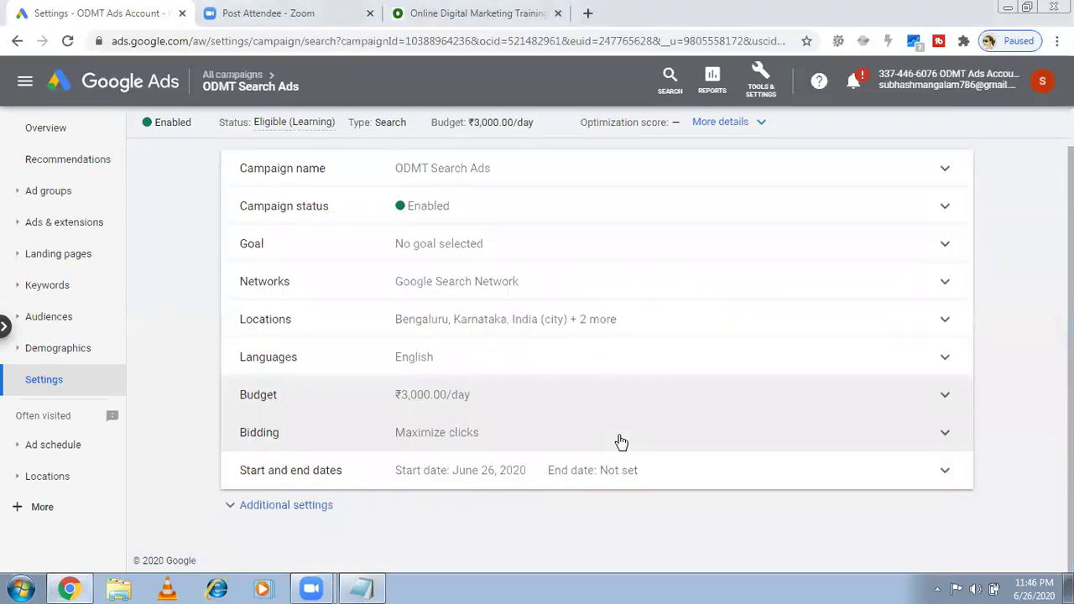
pyautogui.click(363, 587)
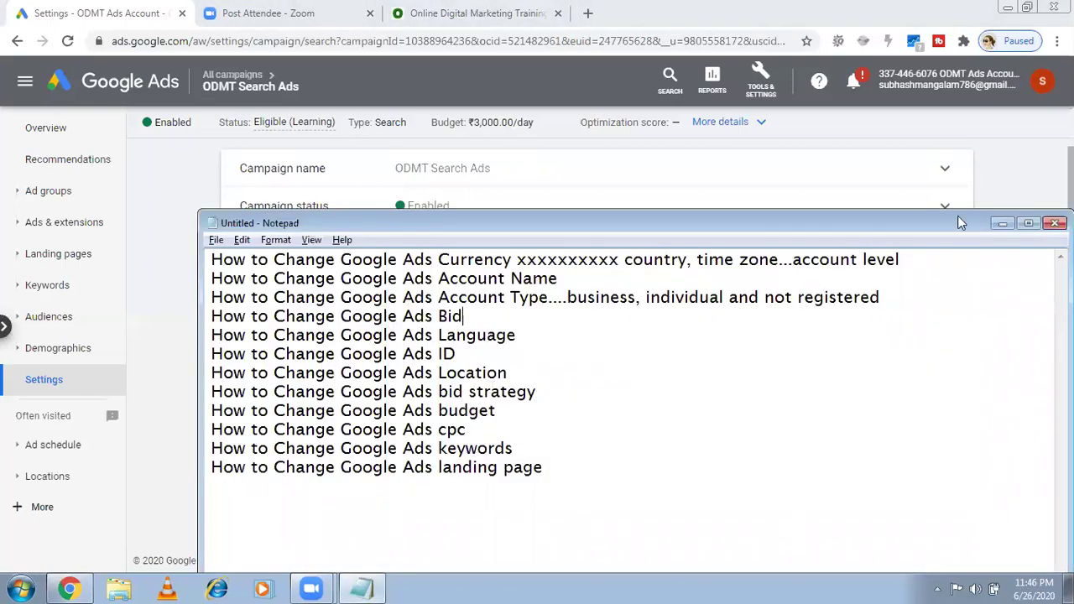
pyautogui.click(1002, 224)
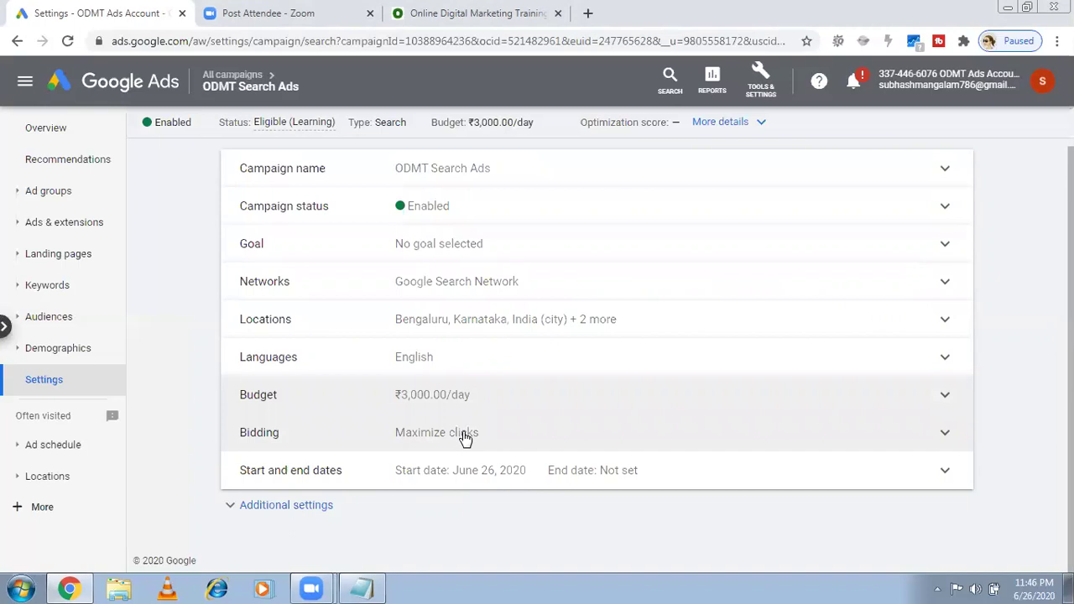
# Open the campaign's bidding settings and switch to selecting a bid strategy directly
pyautogui.click(941, 435)
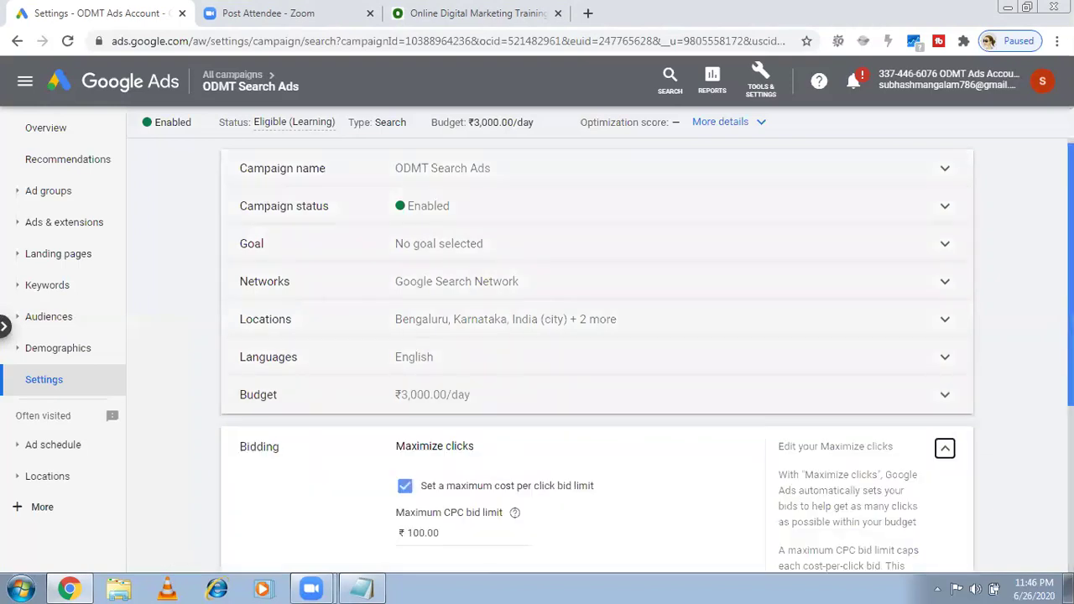
pyautogui.scroll(-1, 596, 352)
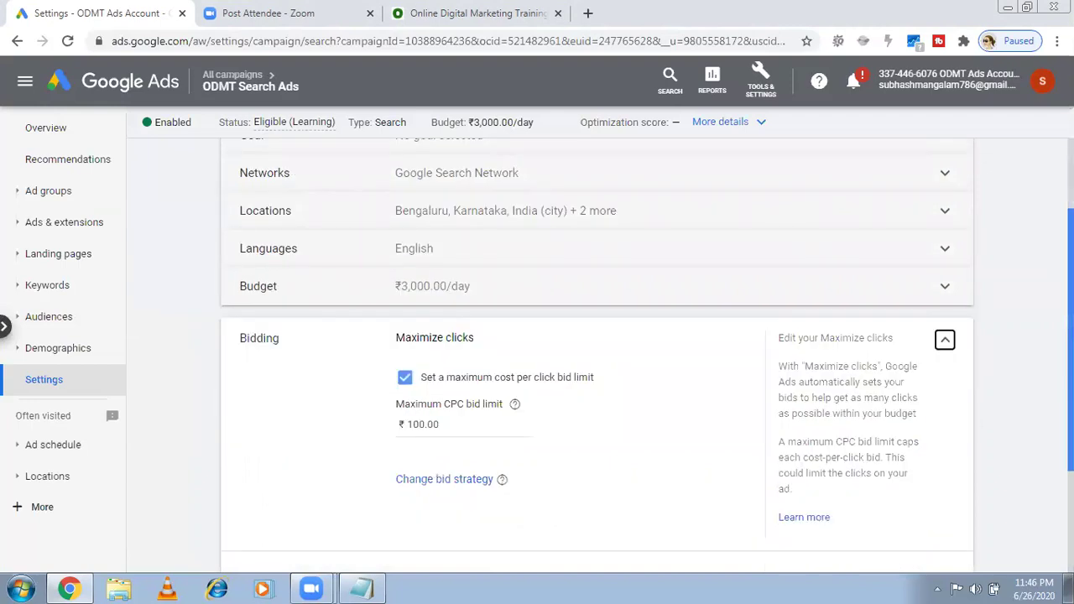
pyautogui.click(442, 481)
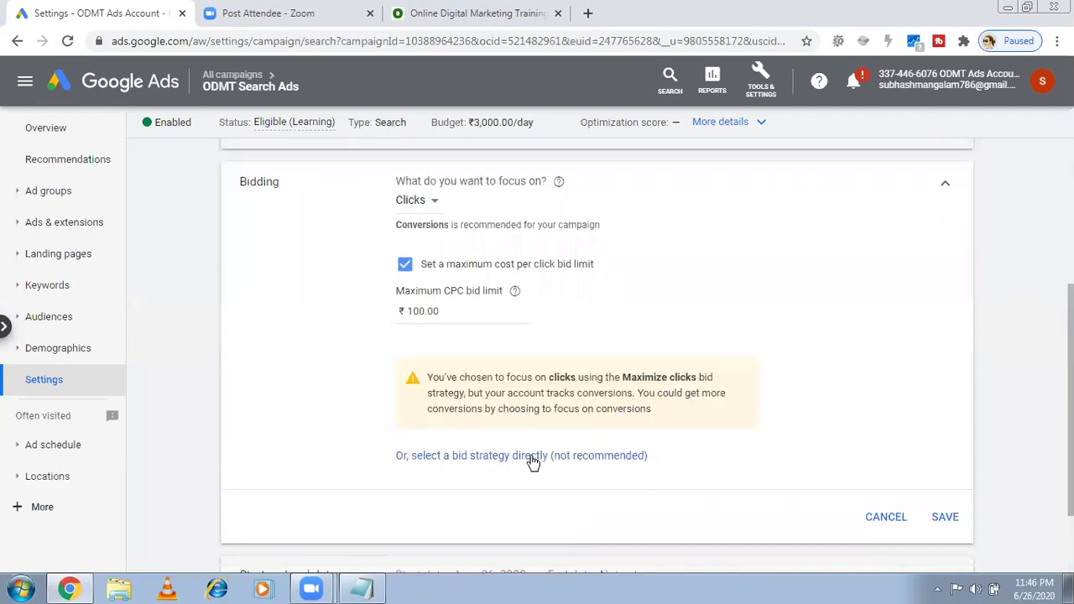
pyautogui.click(532, 459)
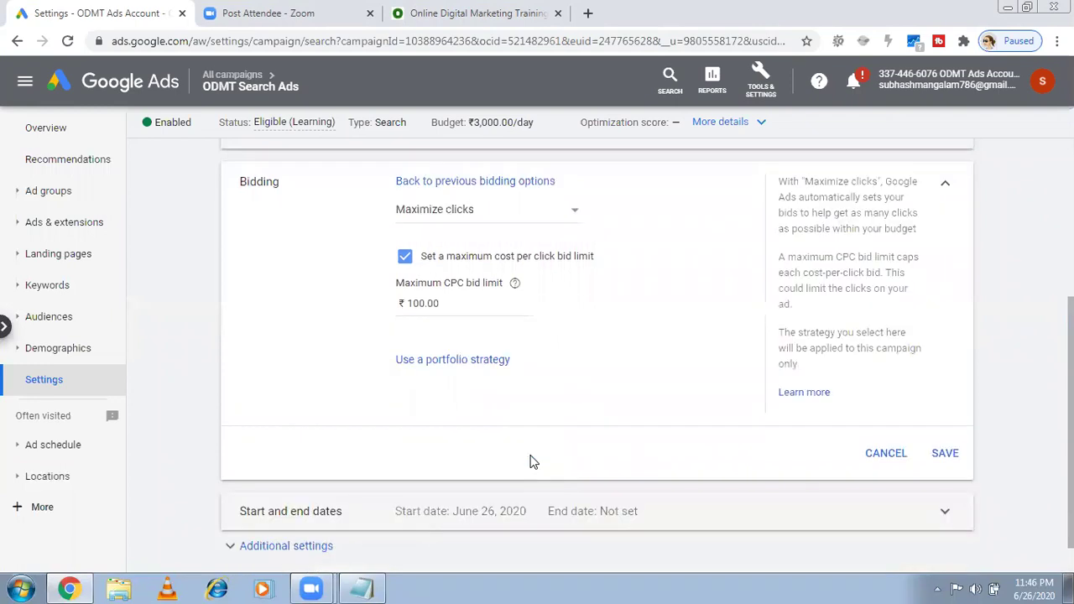
# Examine the automated and manual bid strategies available for the campaign, keeping Maximize clicks
pyautogui.click(577, 211)
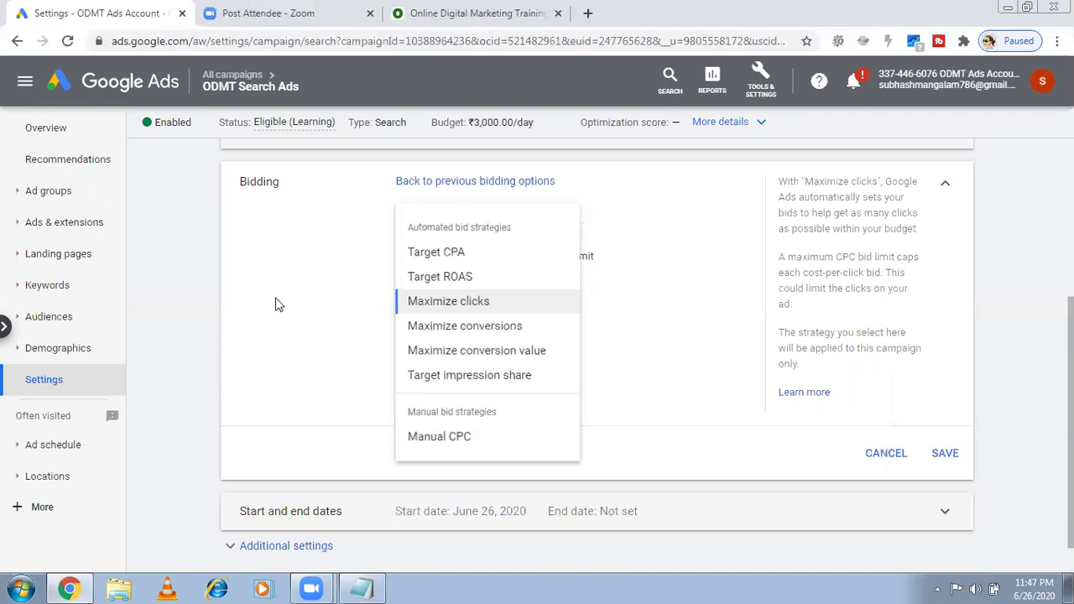
pyautogui.click(501, 203)
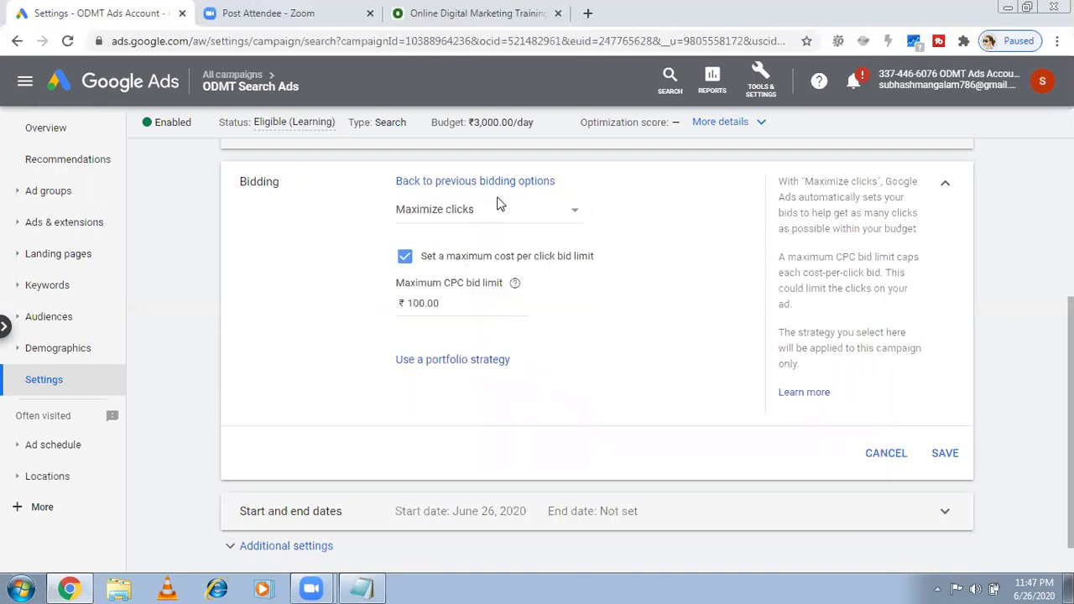
pyautogui.click(574, 217)
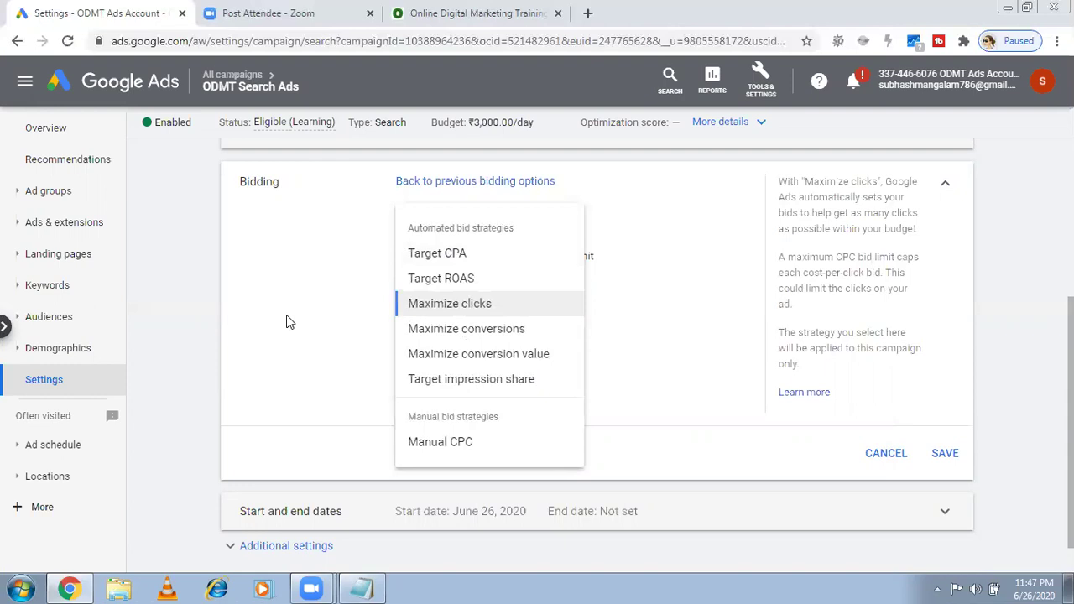
pyautogui.click(286, 315)
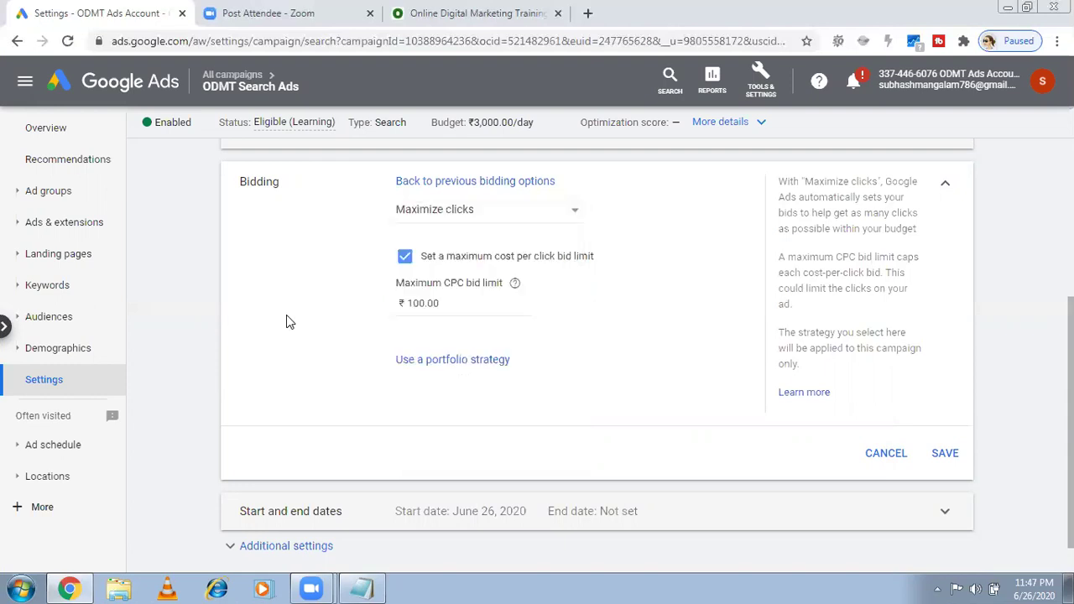
# Set the maximum CPC bid limit to ₹100 and save the bidding settings
pyautogui.click(450, 303)
pyautogui.press('Delete')
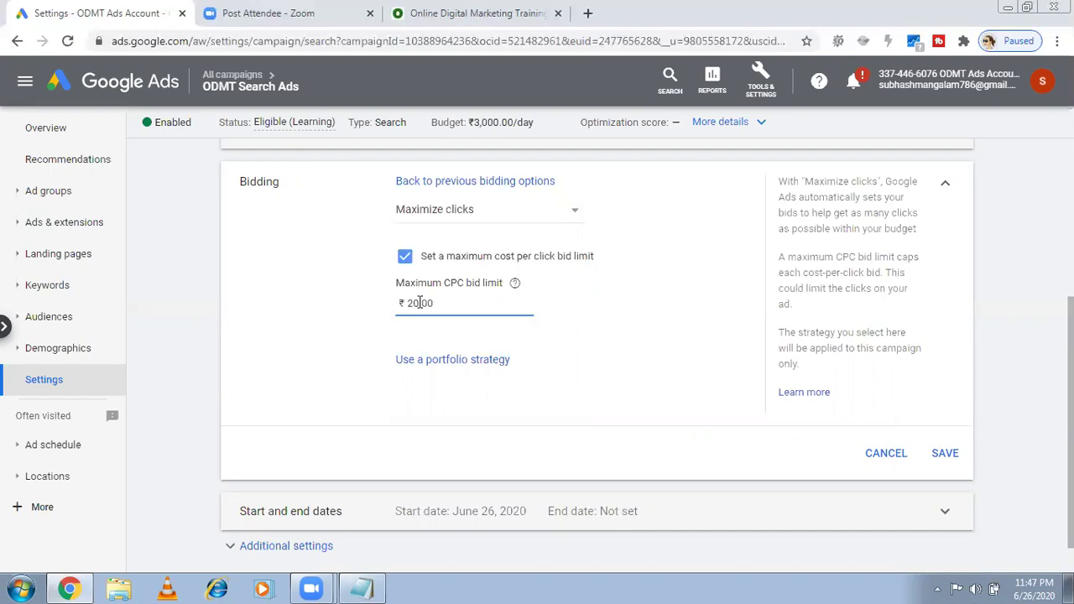
pyautogui.press('Delete')
pyautogui.press('Delete')
pyautogui.press('Delete')
pyautogui.press('Delete')
pyautogui.press('Delete')
pyautogui.write('100')
pyautogui.click(258, 326)
pyautogui.click(945, 454)
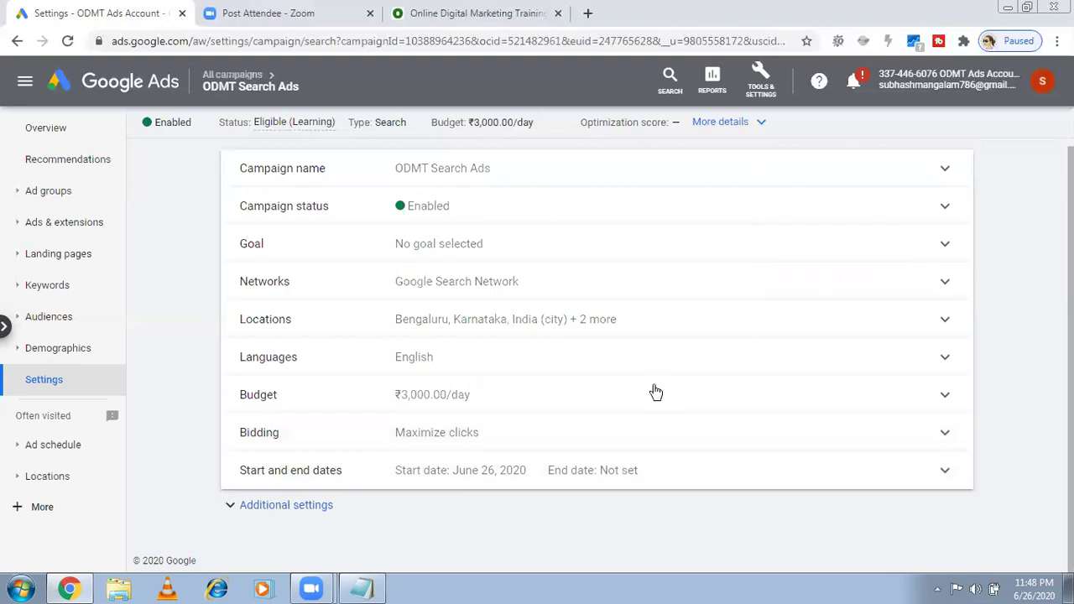
# Show the campaign's additional settings and review the start and end date options
pyautogui.click(286, 505)
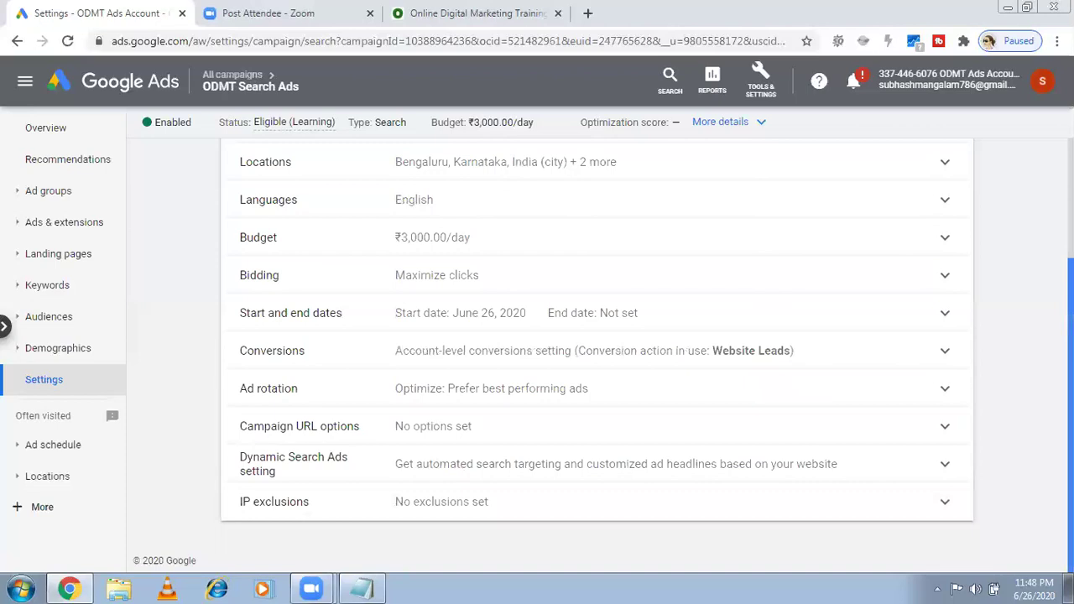
pyautogui.click(944, 317)
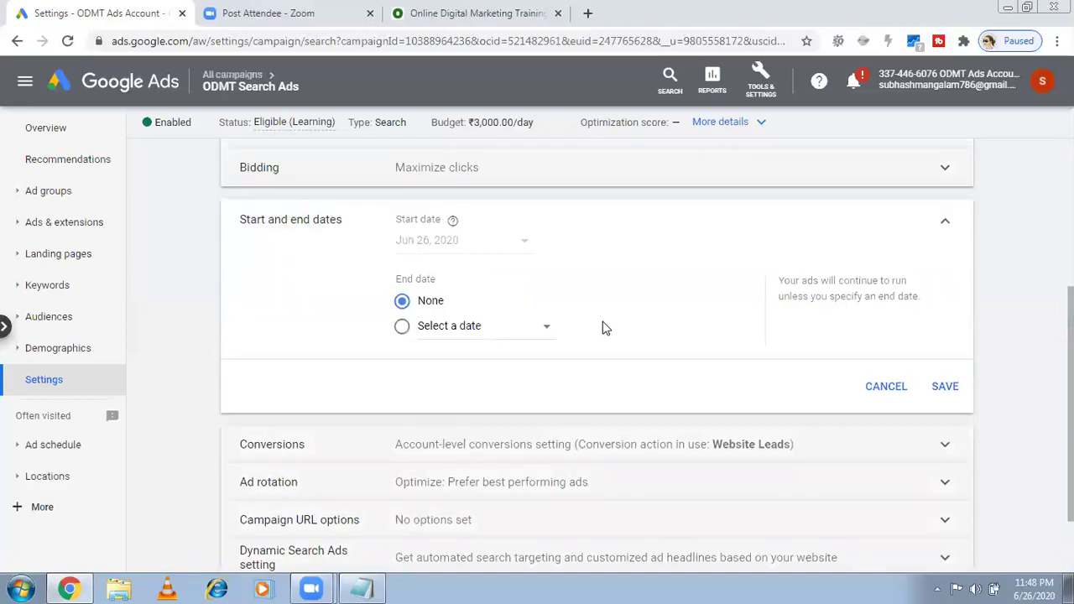
pyautogui.click(946, 227)
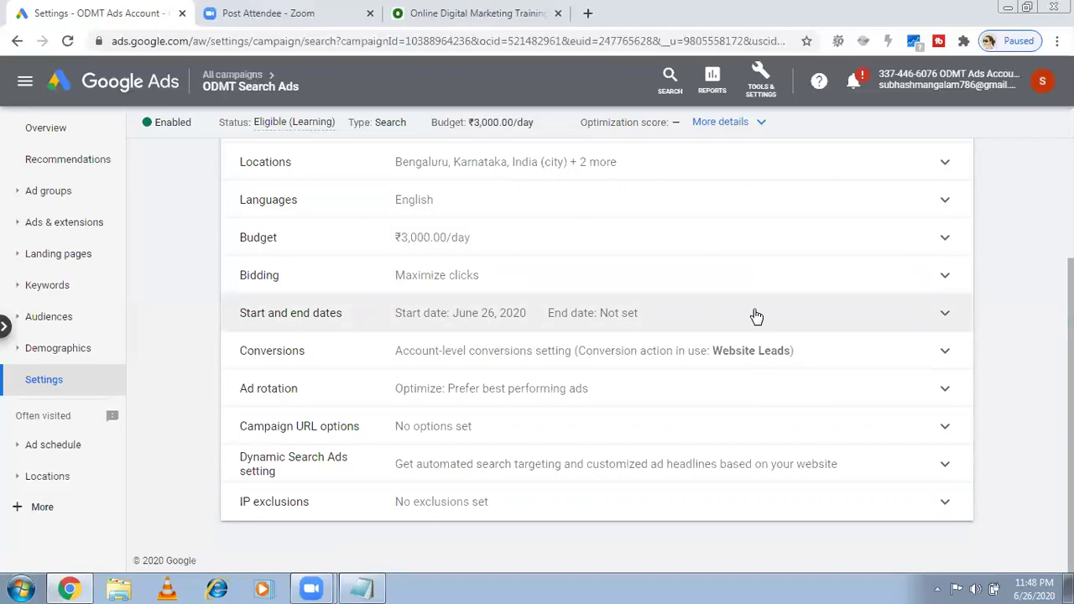
# Go to the campaign's ad schedule and open it for editing
pyautogui.click(26, 451)
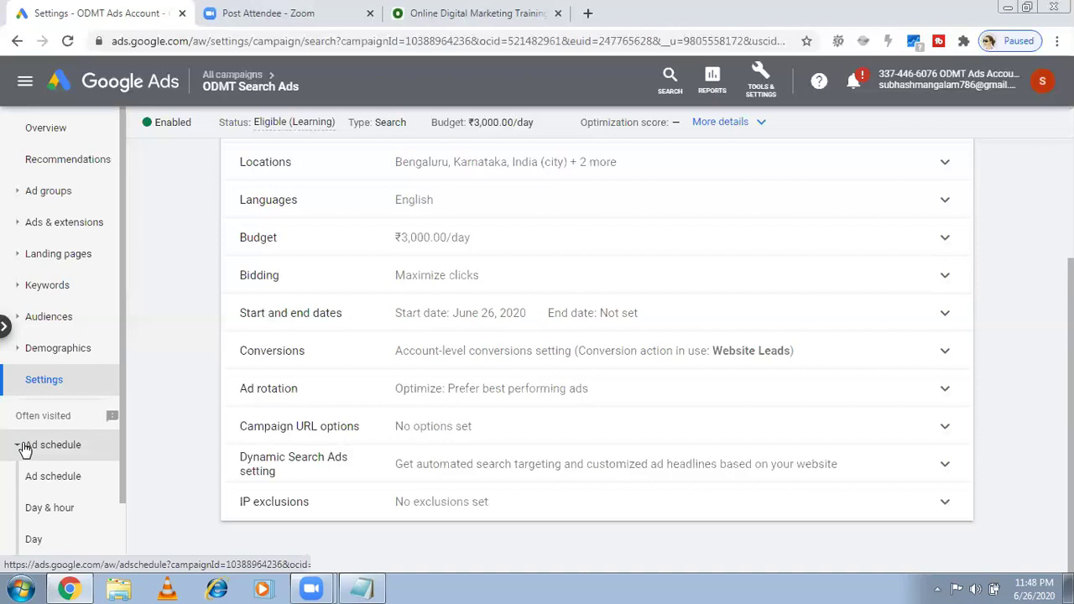
pyautogui.click(44, 446)
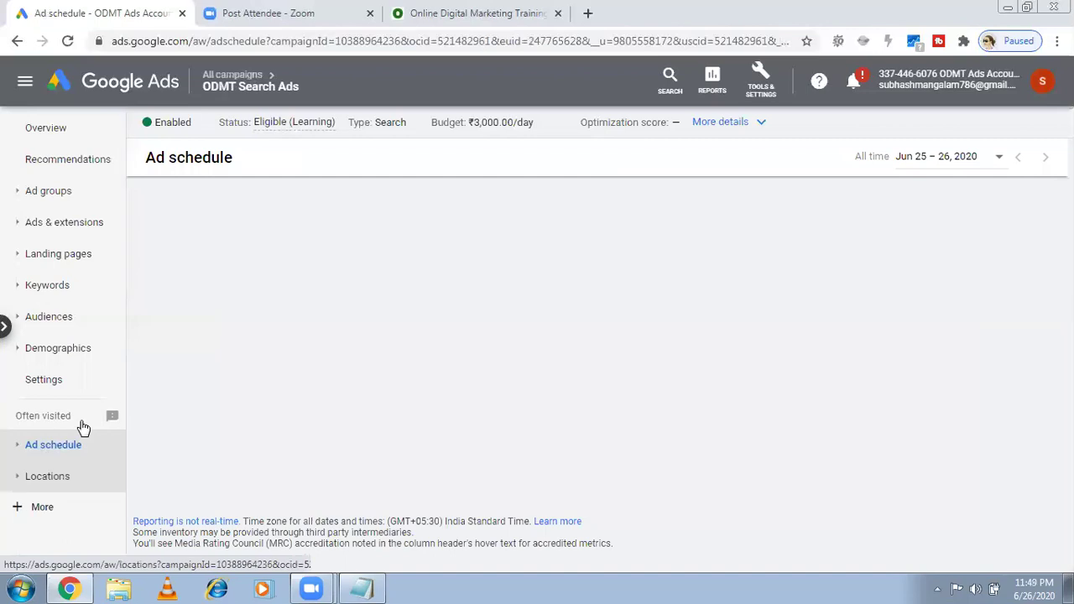
pyautogui.click(32, 448)
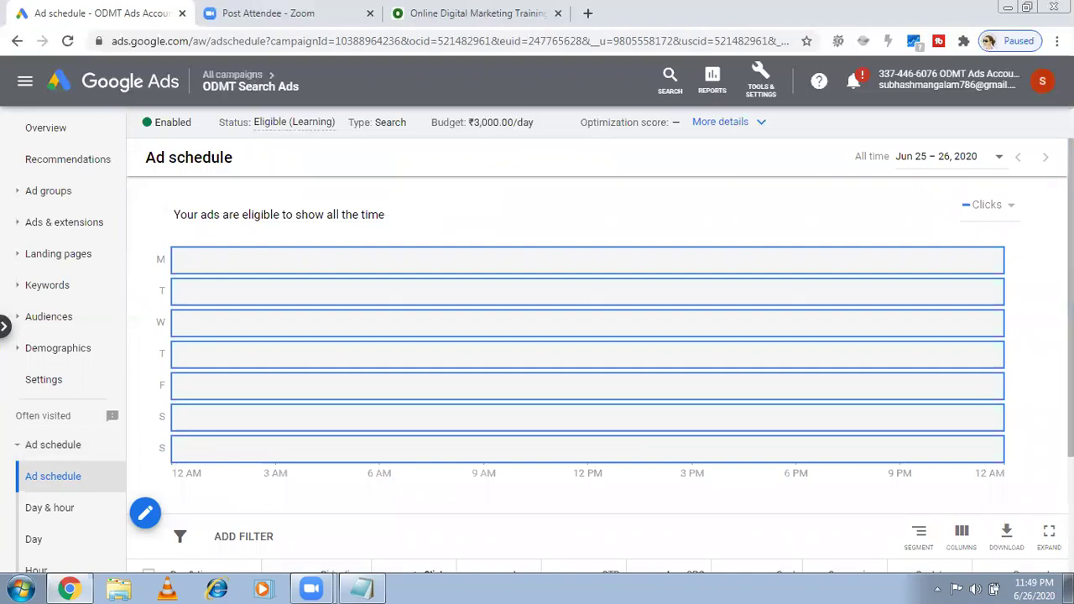
pyautogui.scroll(-2, 587, 353)
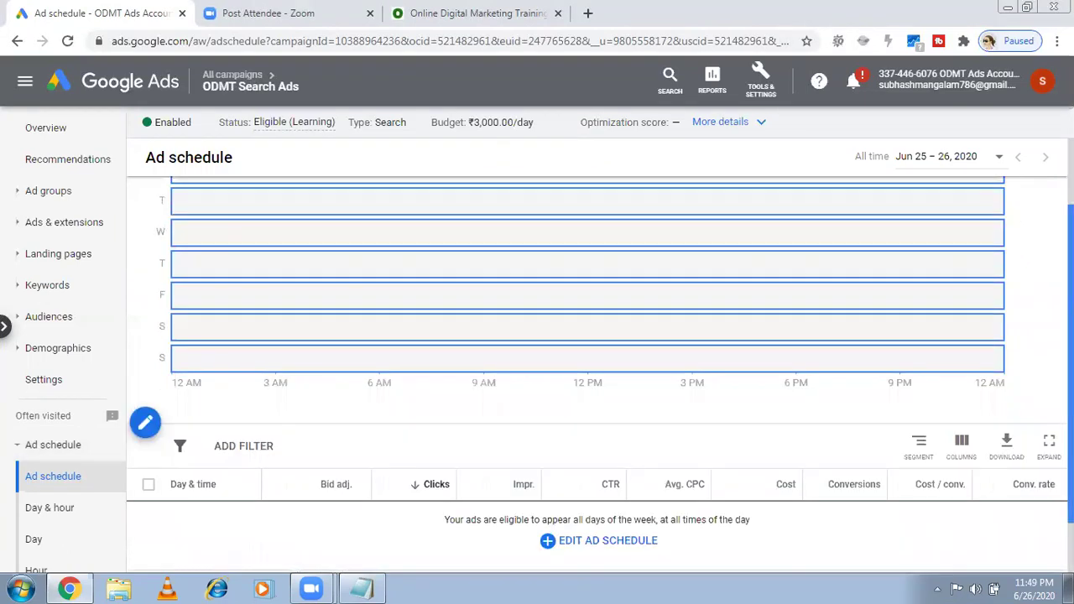
pyautogui.scroll(-1, 601, 377)
pyautogui.scroll(-1, 587, 378)
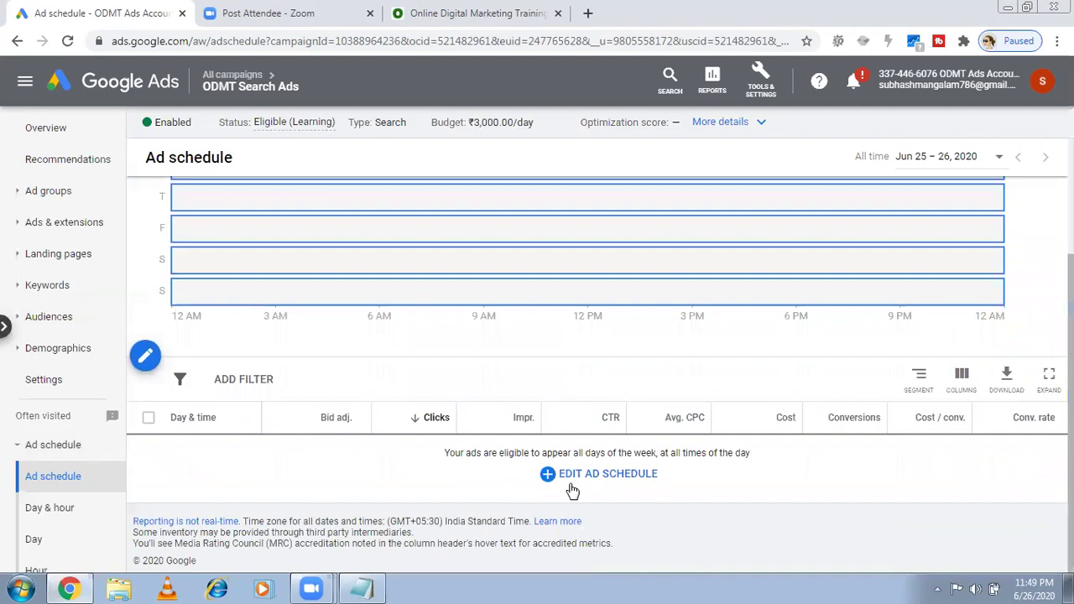
pyautogui.click(575, 477)
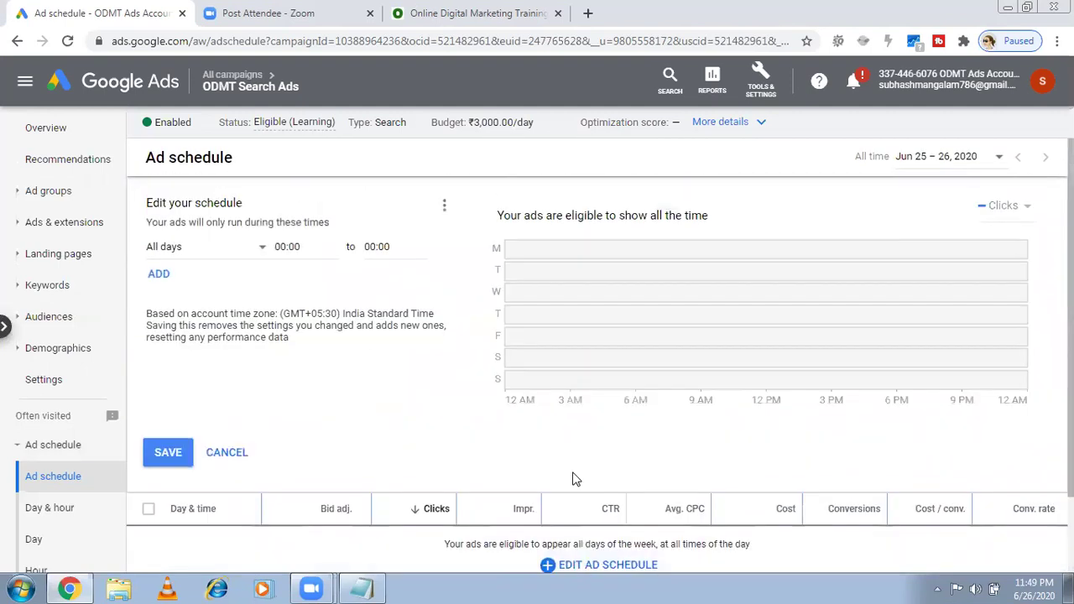
# Set the ad schedule for all days to run from 10:00 to 22:00
pyautogui.click(295, 246)
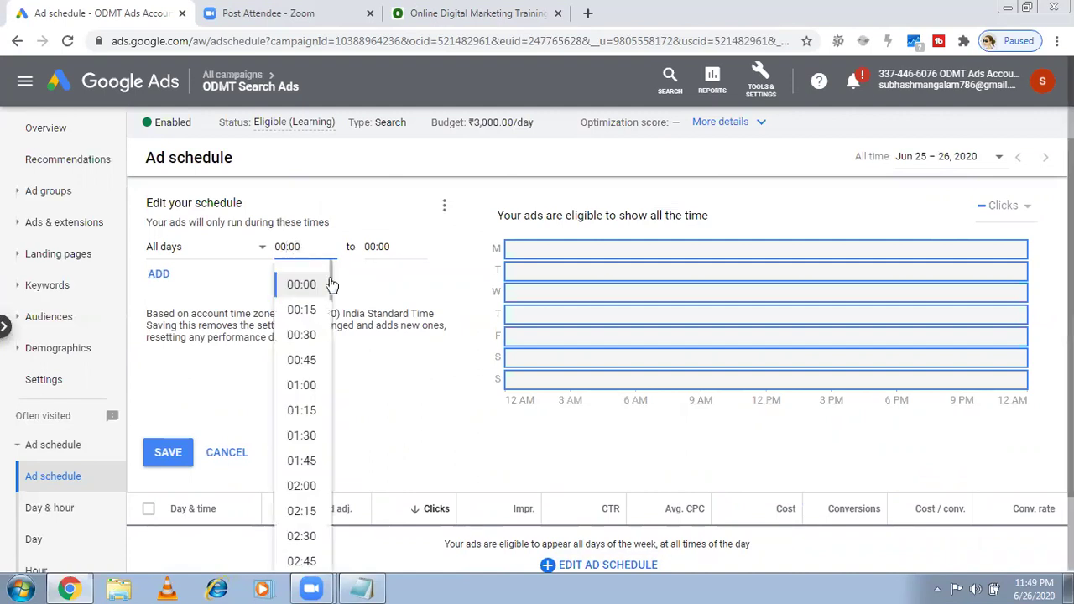
pyautogui.scroll(-10, 328, 394)
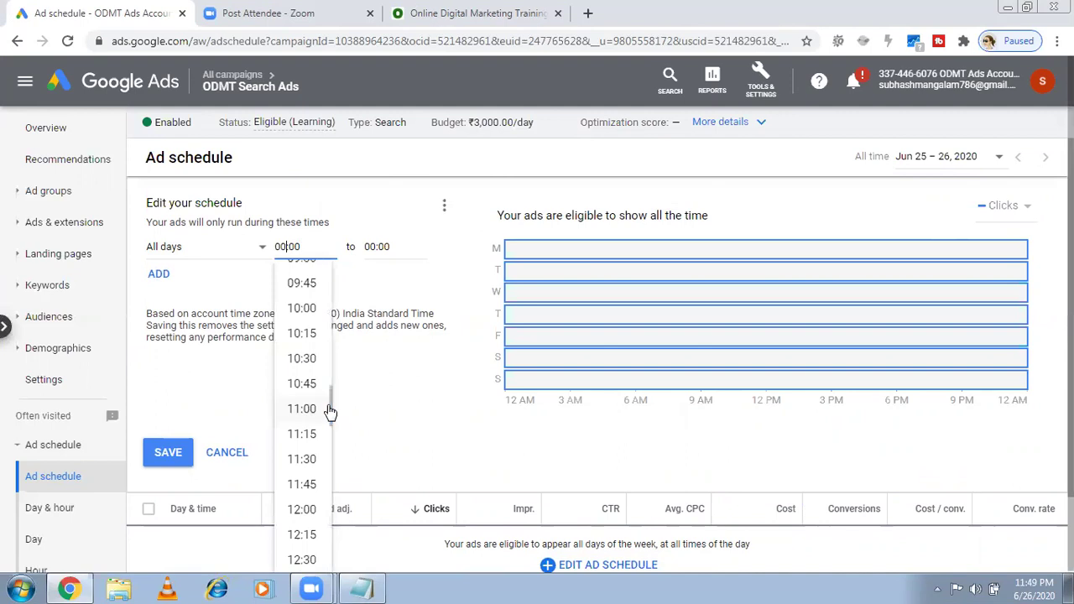
pyautogui.click(307, 313)
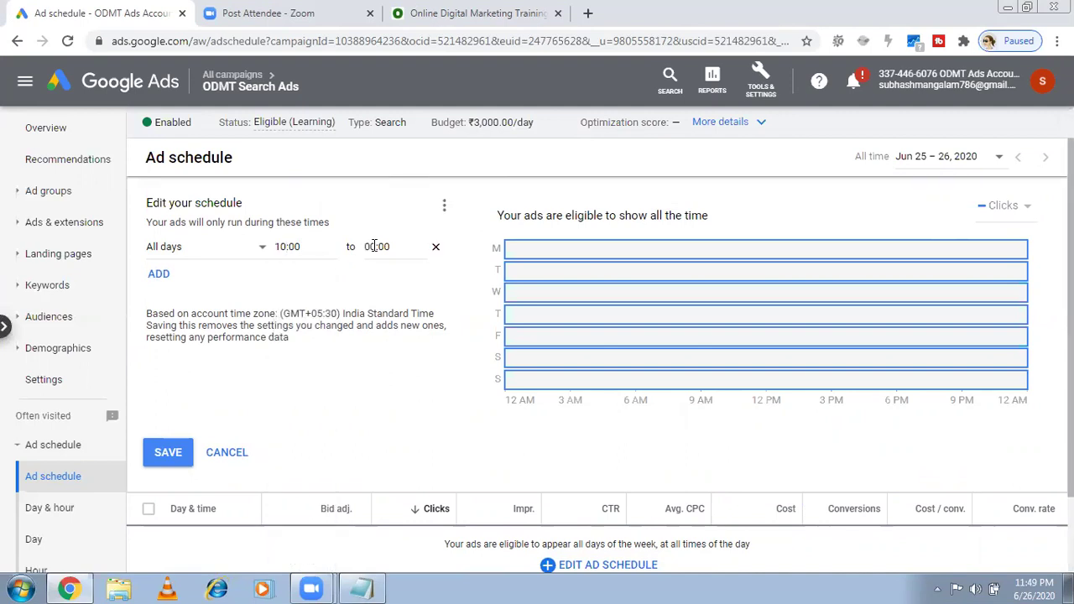
pyautogui.click(375, 246)
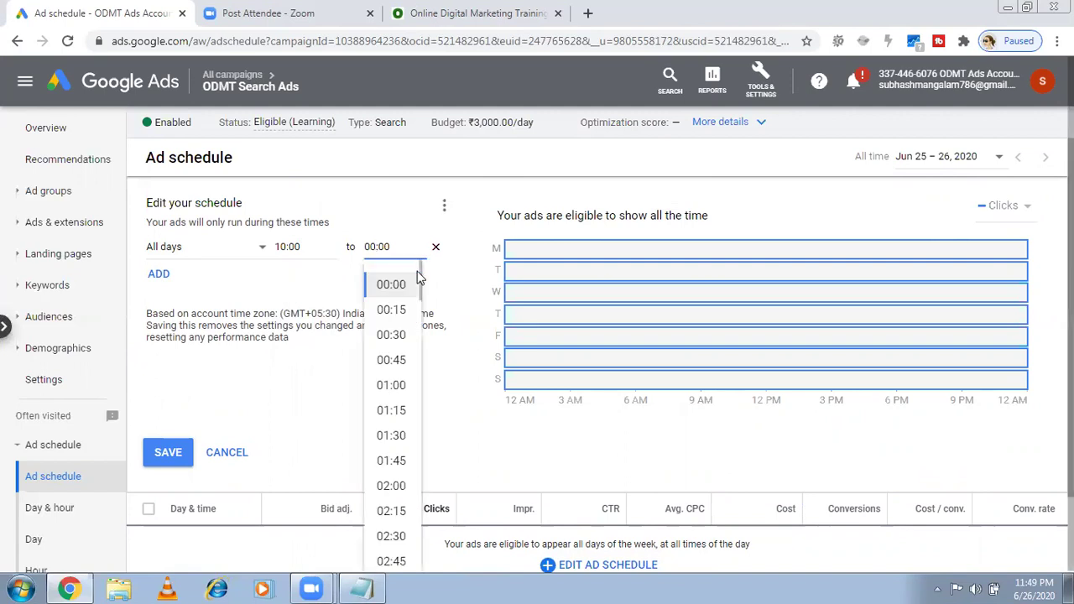
pyautogui.scroll(-12, 412, 369)
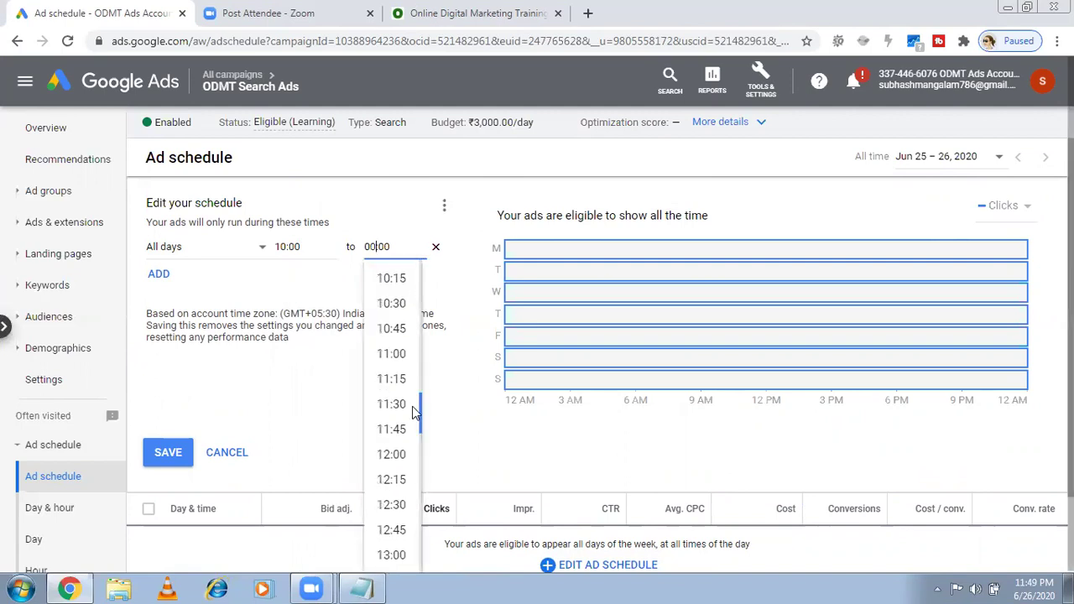
pyautogui.scroll(-10, 412, 468)
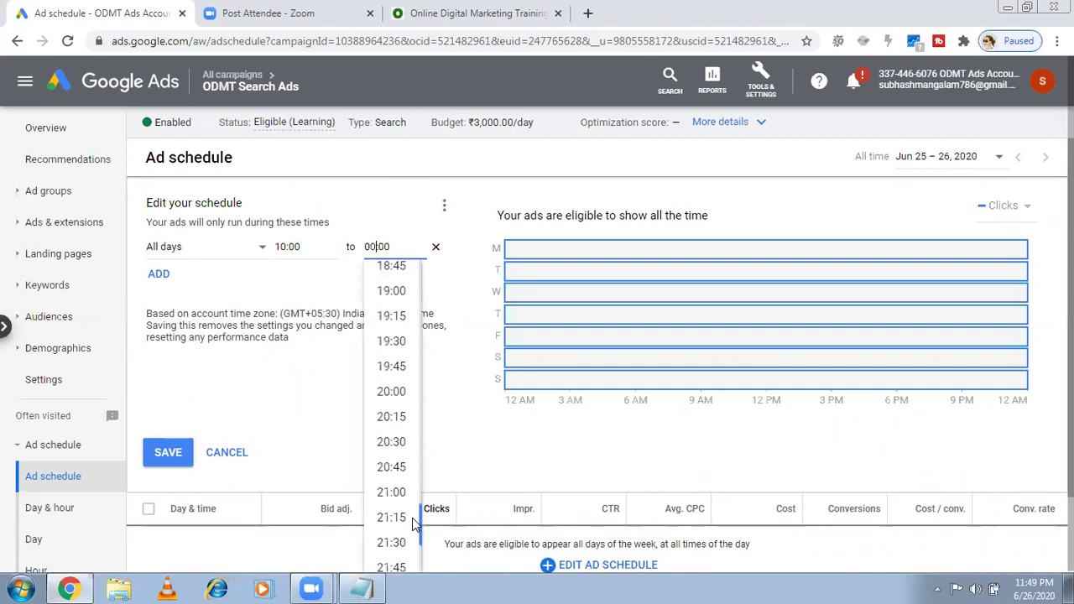
pyautogui.scroll(-1, 412, 529)
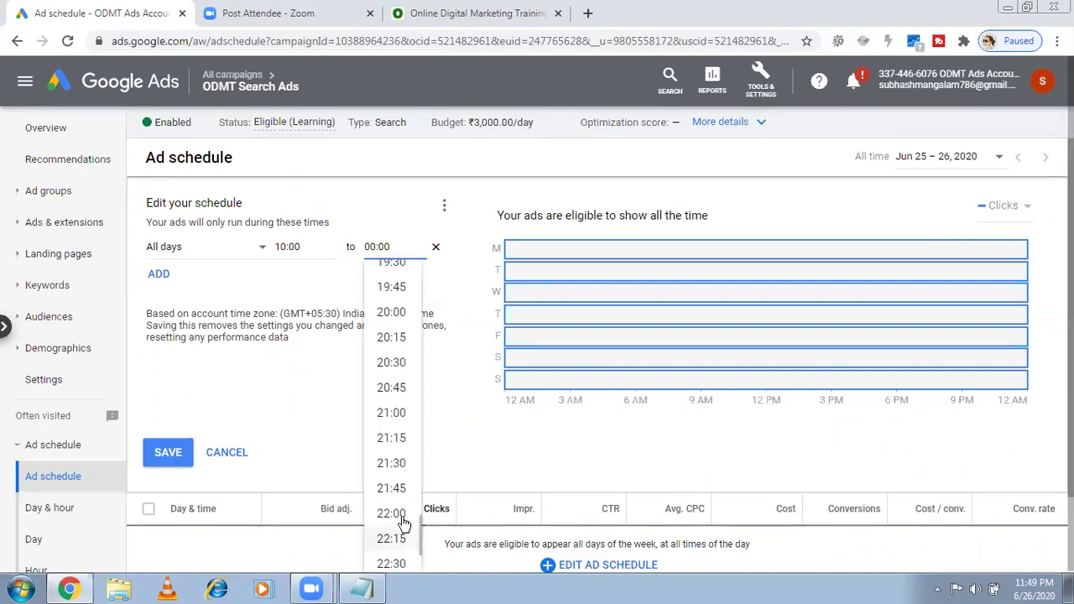
pyautogui.click(402, 521)
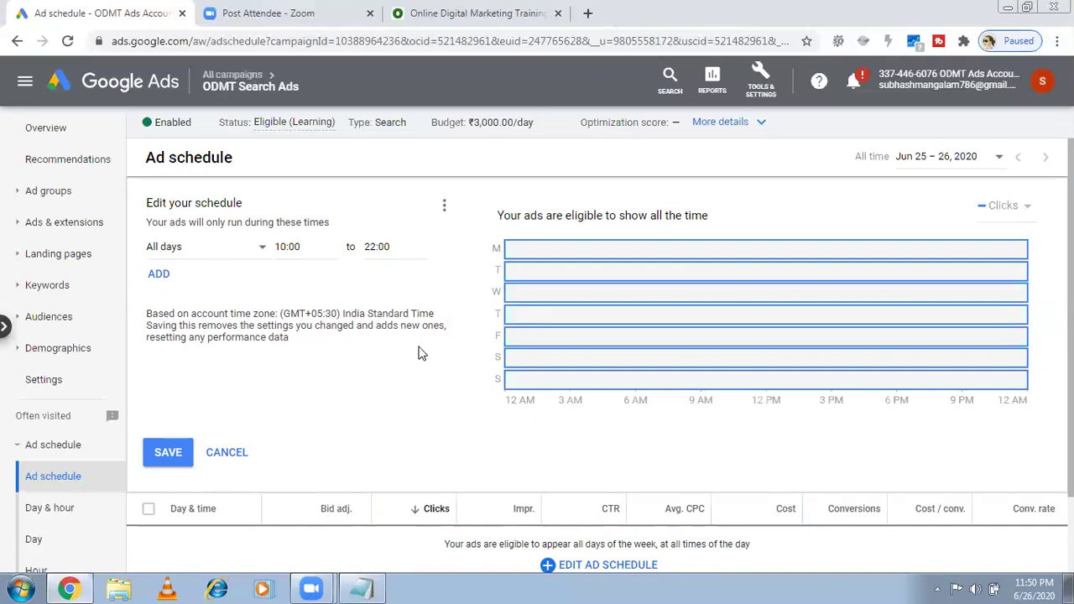
# Set the all-days ad schedule's end time to 23:00, save it, and review the resulting daily schedule rows
pyautogui.click(375, 246)
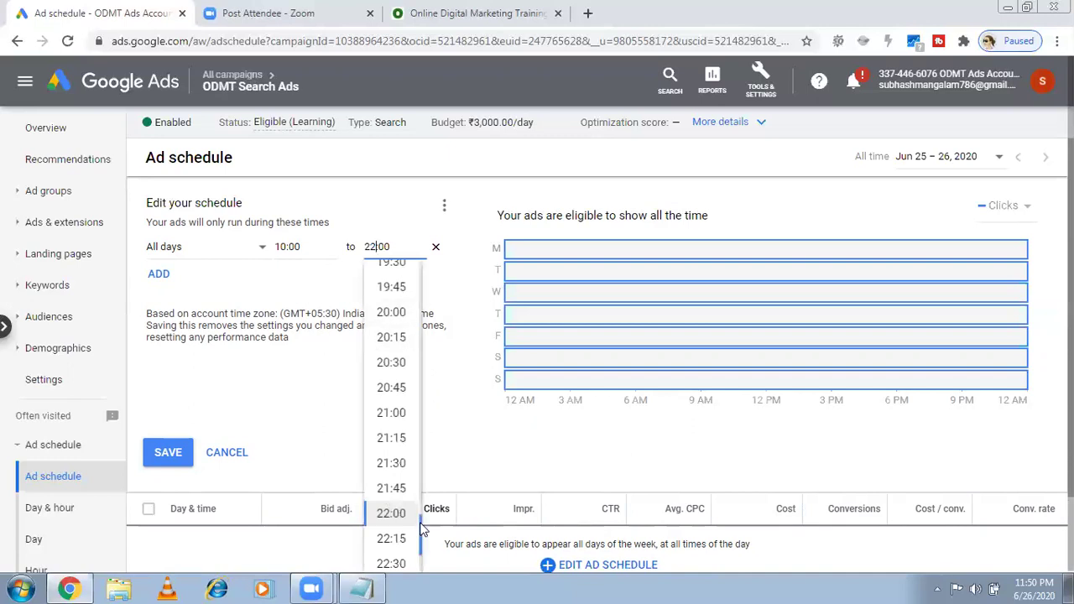
pyautogui.scroll(-2, 421, 524)
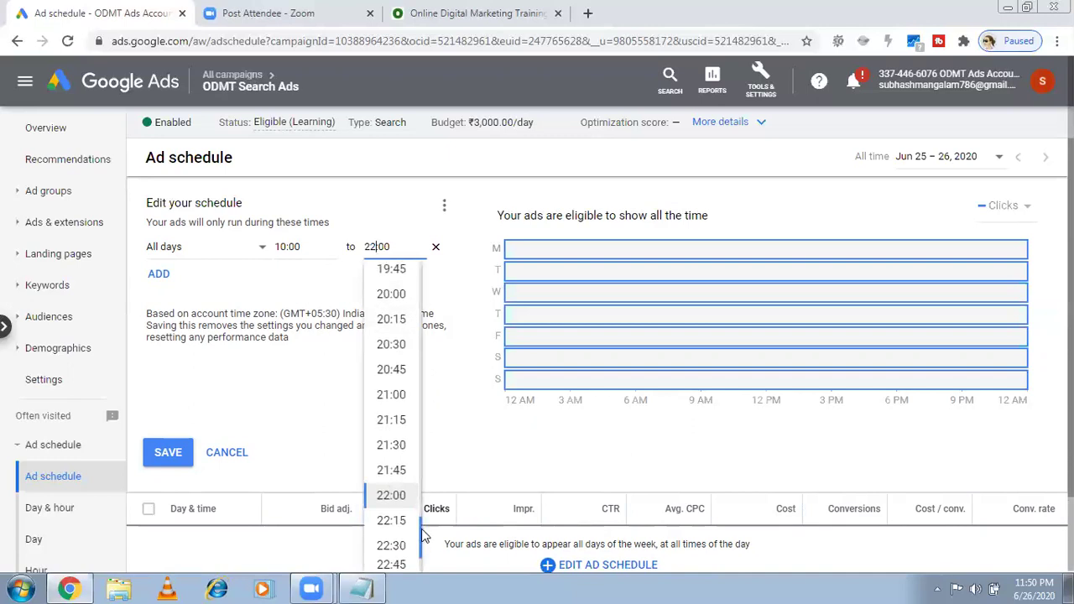
pyautogui.scroll(-1, 400, 542)
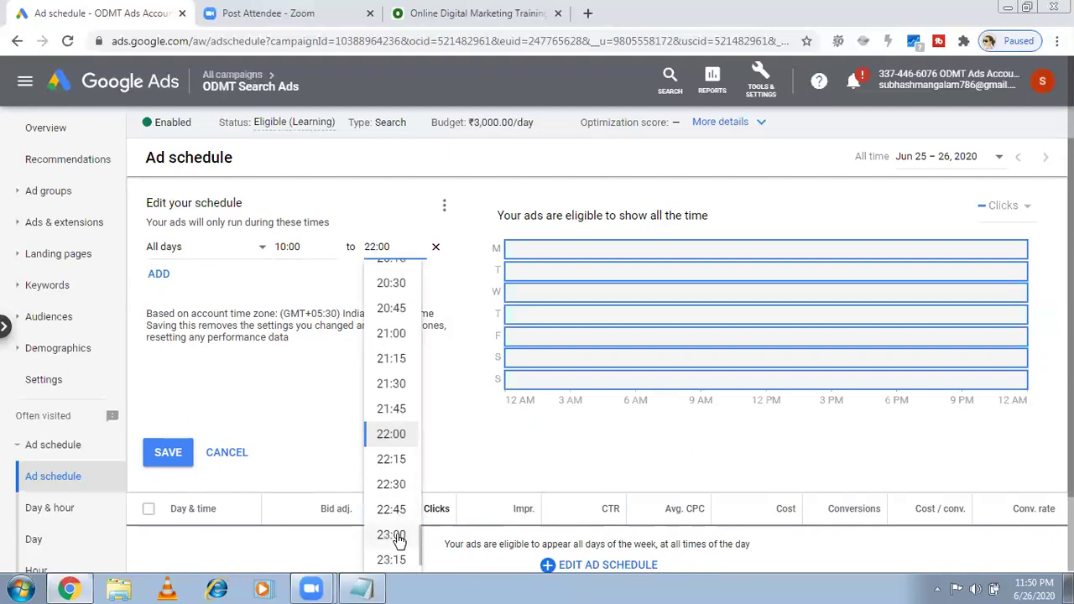
pyautogui.click(399, 541)
pyautogui.click(172, 452)
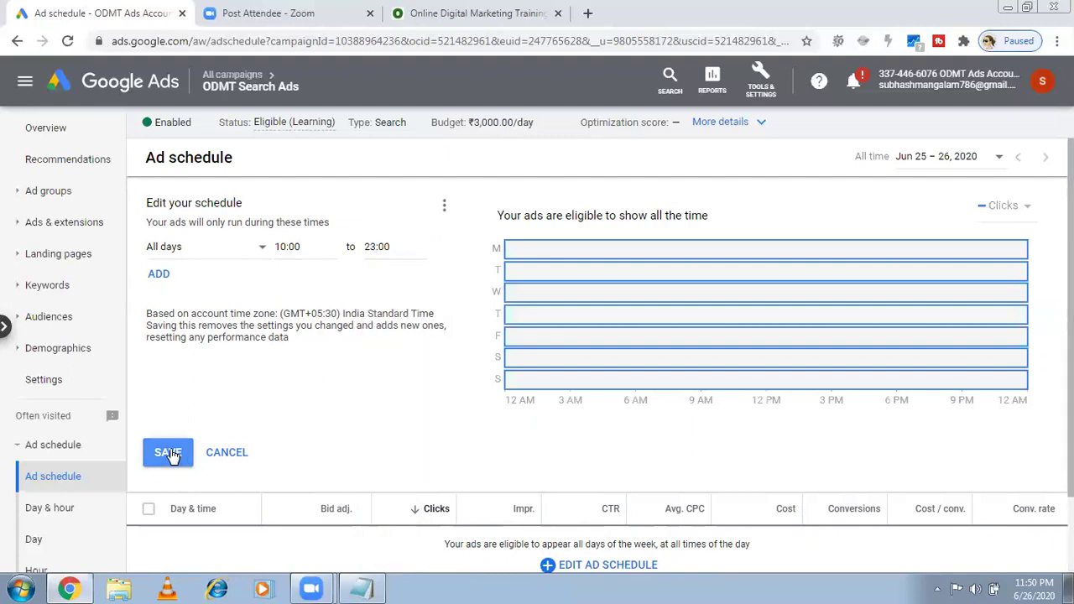
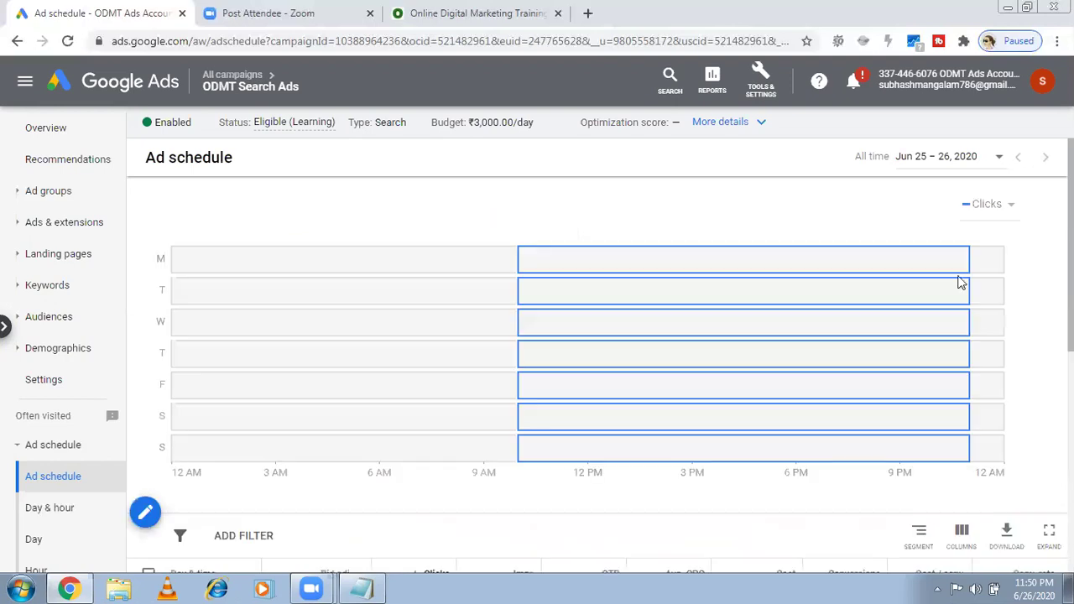
pyautogui.moveTo(960, 354)
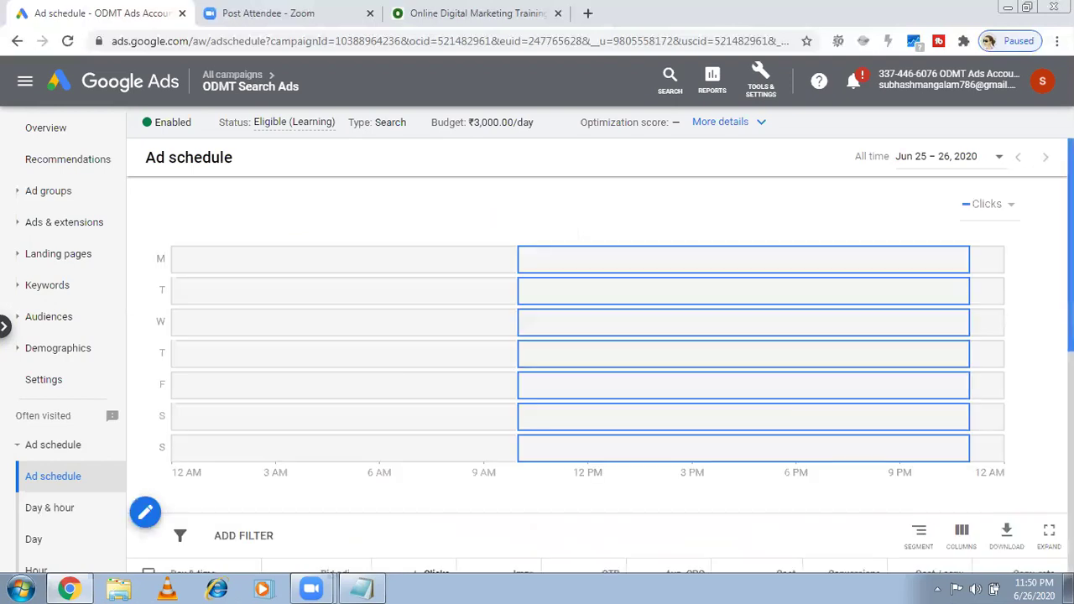
pyautogui.scroll(-3, 557, 507)
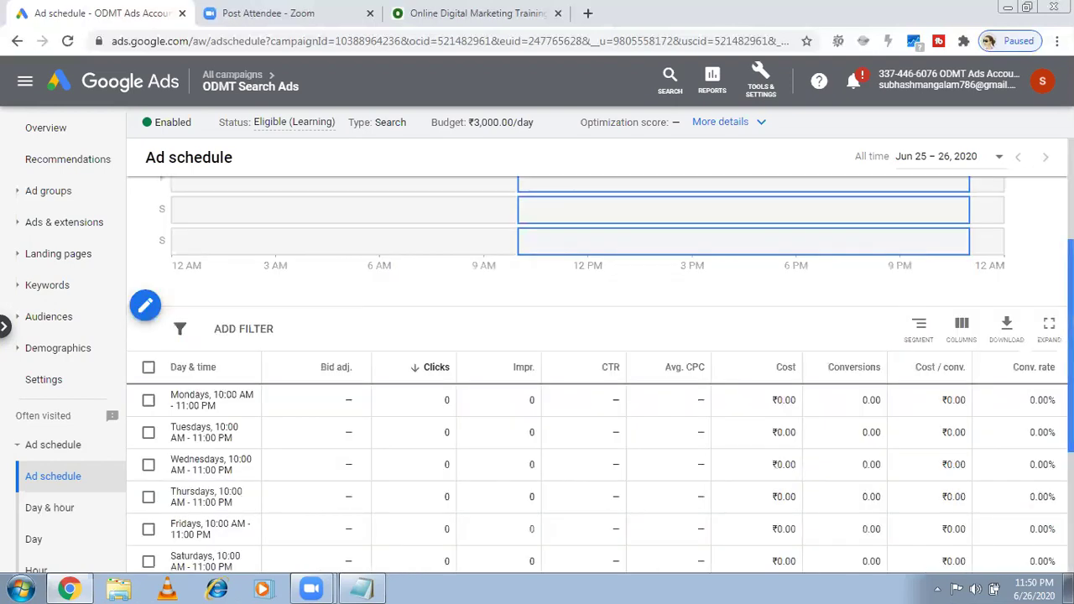
# Switch to Notepad to check the topic list down to the keywords topic, and return to Google Ads
pyautogui.click(366, 588)
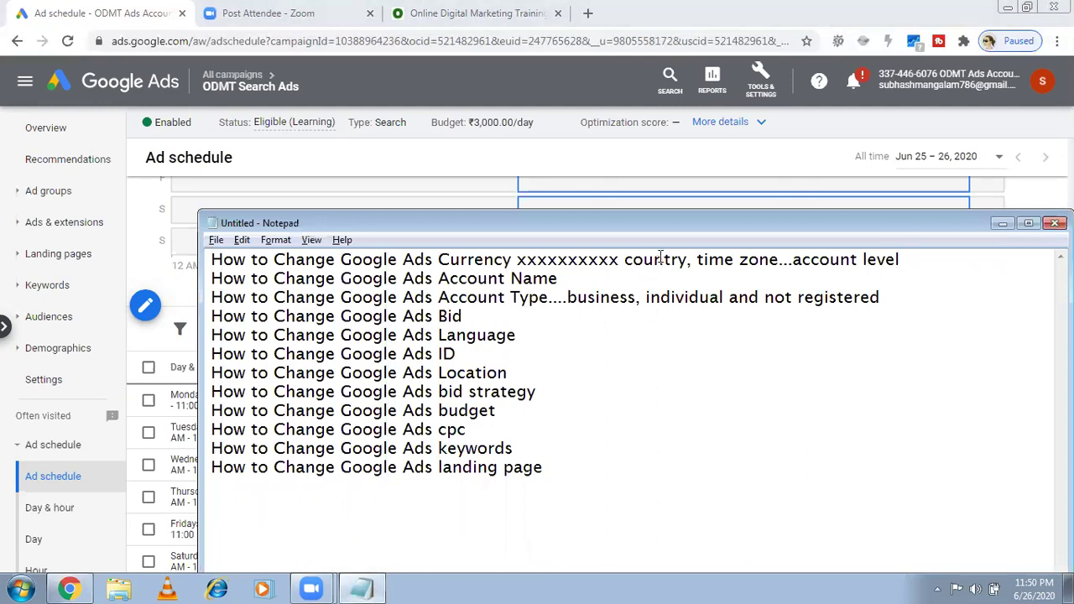
pyautogui.click(580, 274)
pyautogui.click(512, 450)
pyautogui.click(1001, 224)
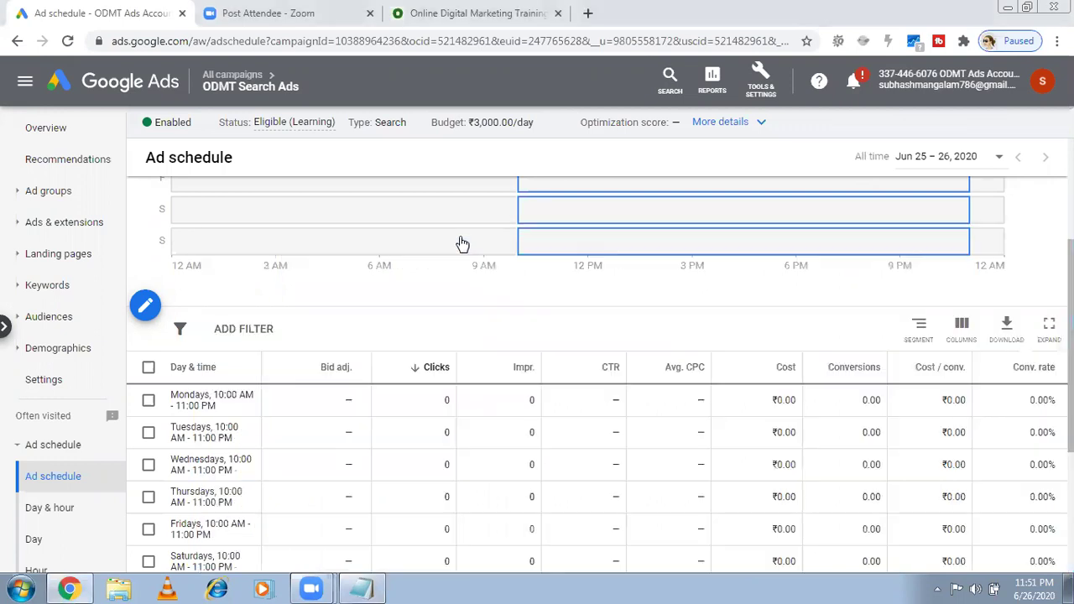
# Go to the campaign's search keywords, review the form for adding keywords to Ad group 1, and cancel it
pyautogui.click(37, 294)
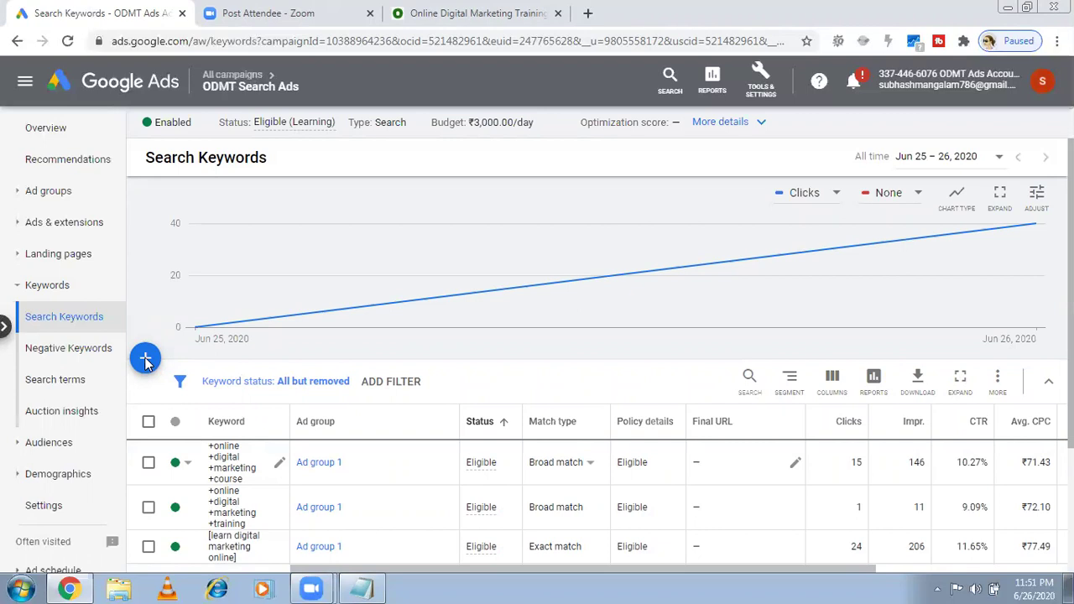
pyautogui.click(146, 359)
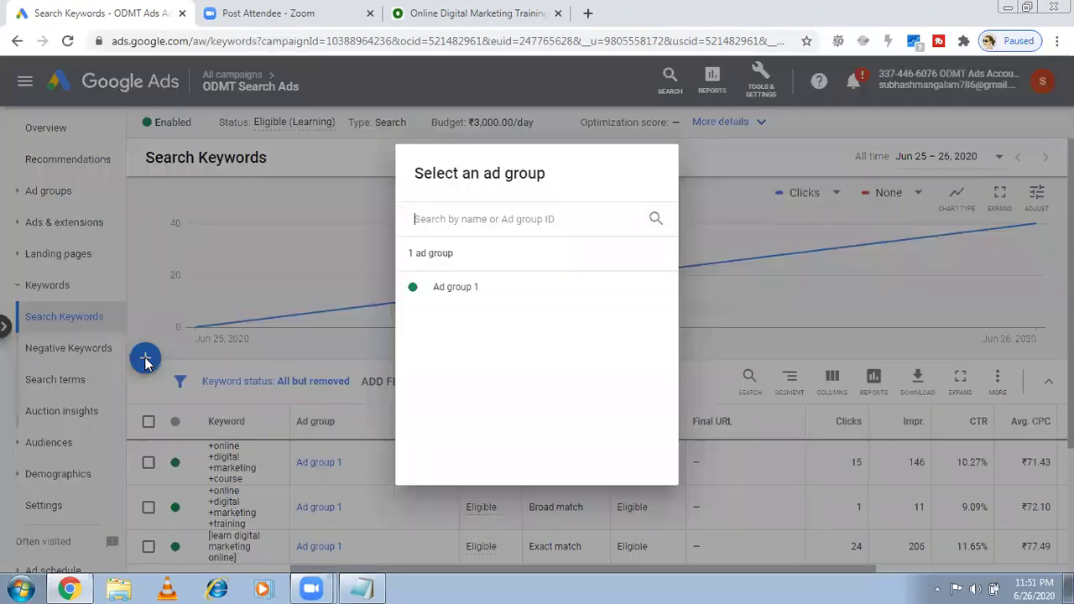
pyautogui.click(461, 290)
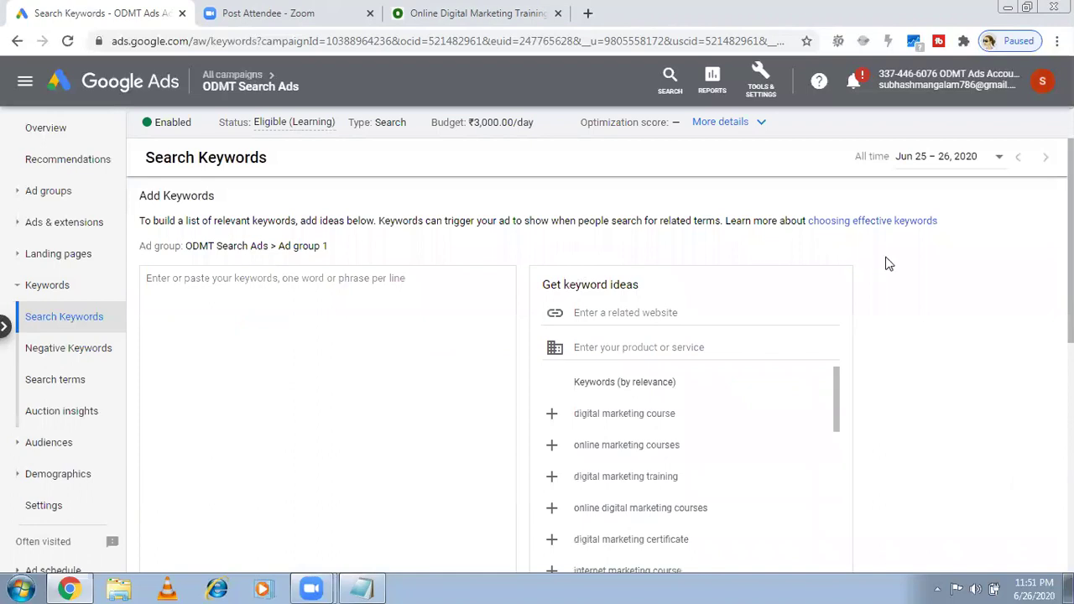
pyautogui.scroll(-1, 600, 361)
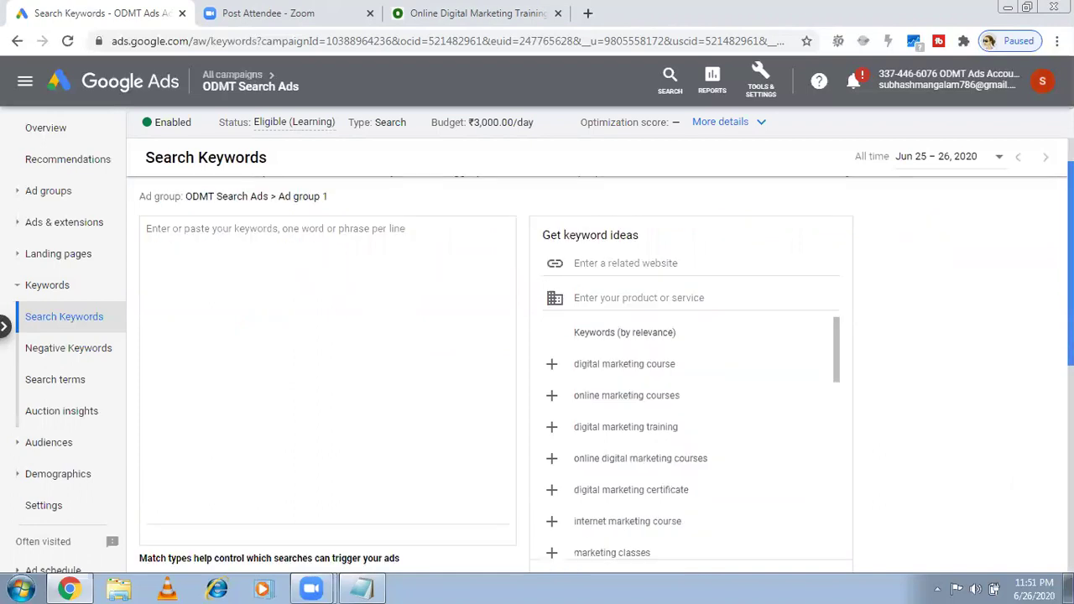
pyautogui.scroll(-4, 600, 361)
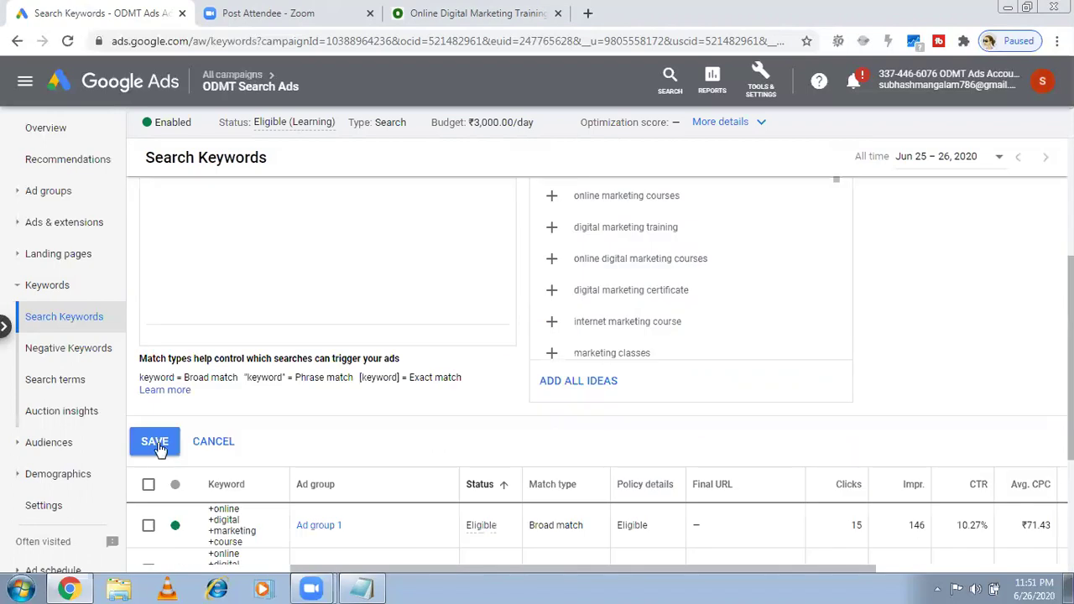
pyautogui.click(213, 443)
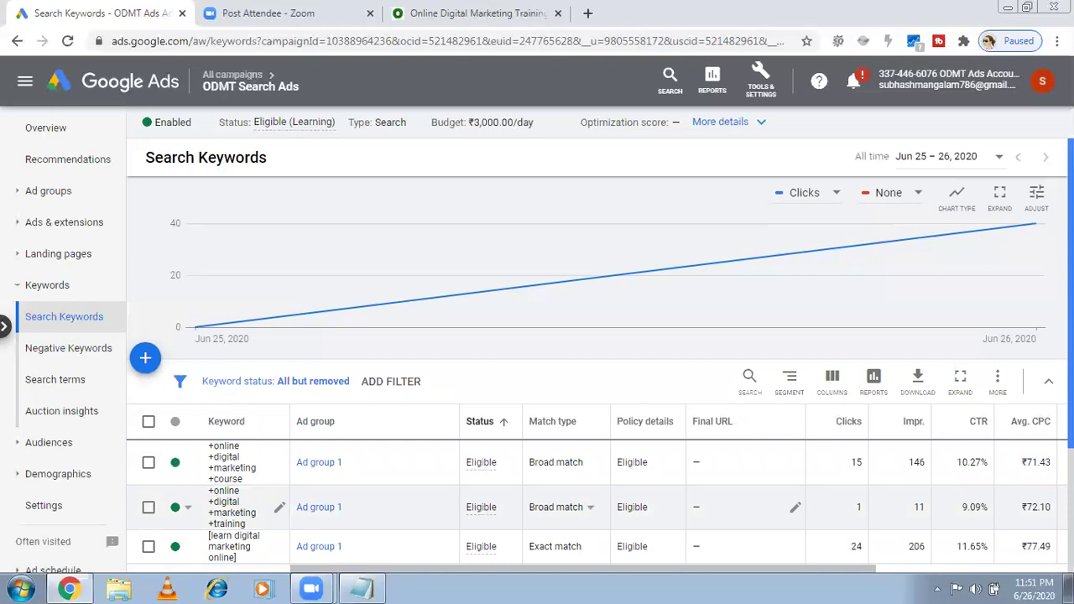
# Review the edit and match type options of the [learn digital marketing online] keyword without saving, and look through the keyword table's columns
pyautogui.scroll(-2, 173, 432)
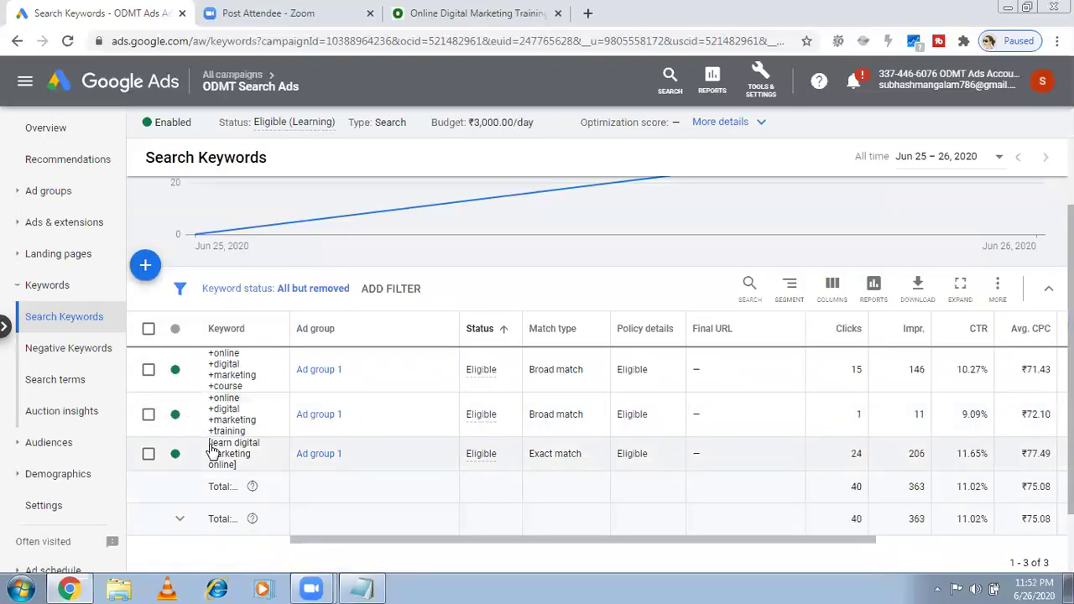
pyautogui.click(279, 455)
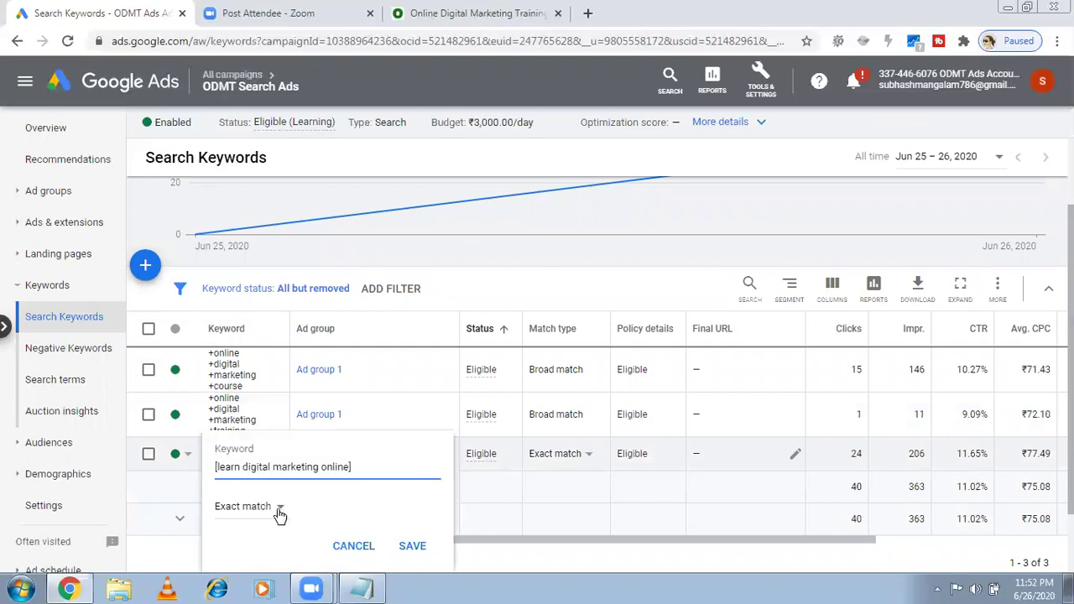
pyautogui.click(279, 510)
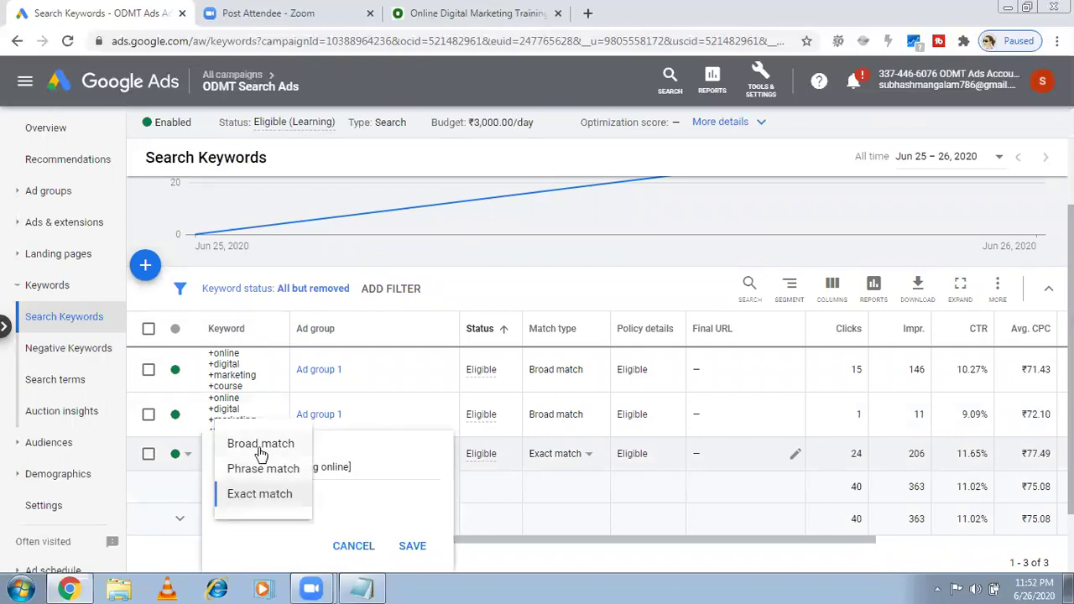
pyautogui.click(353, 546)
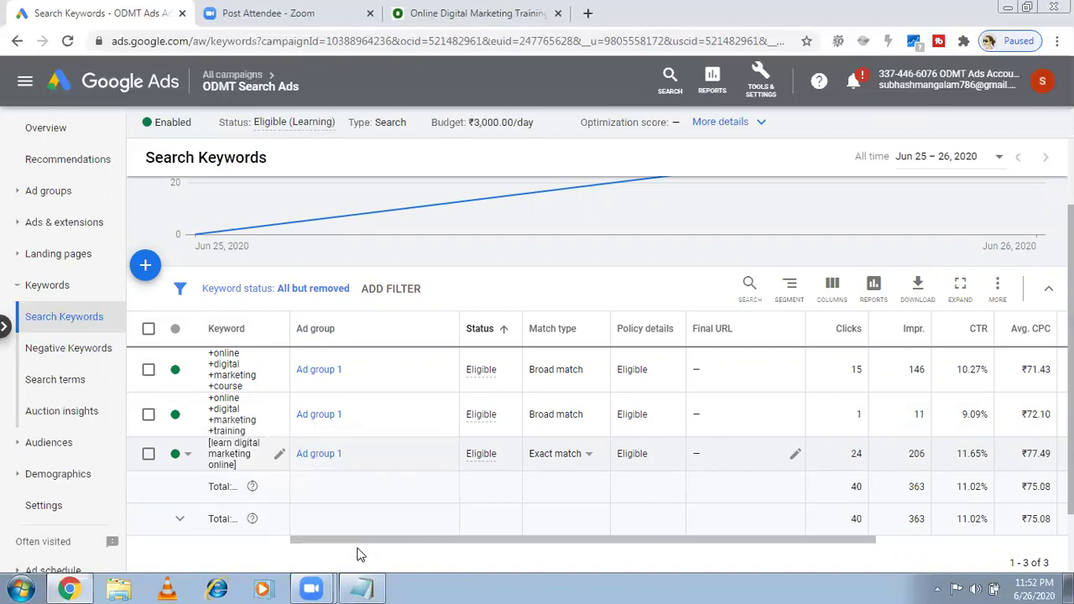
pyautogui.moveTo(611, 537); pyautogui.dragTo(664, 535)
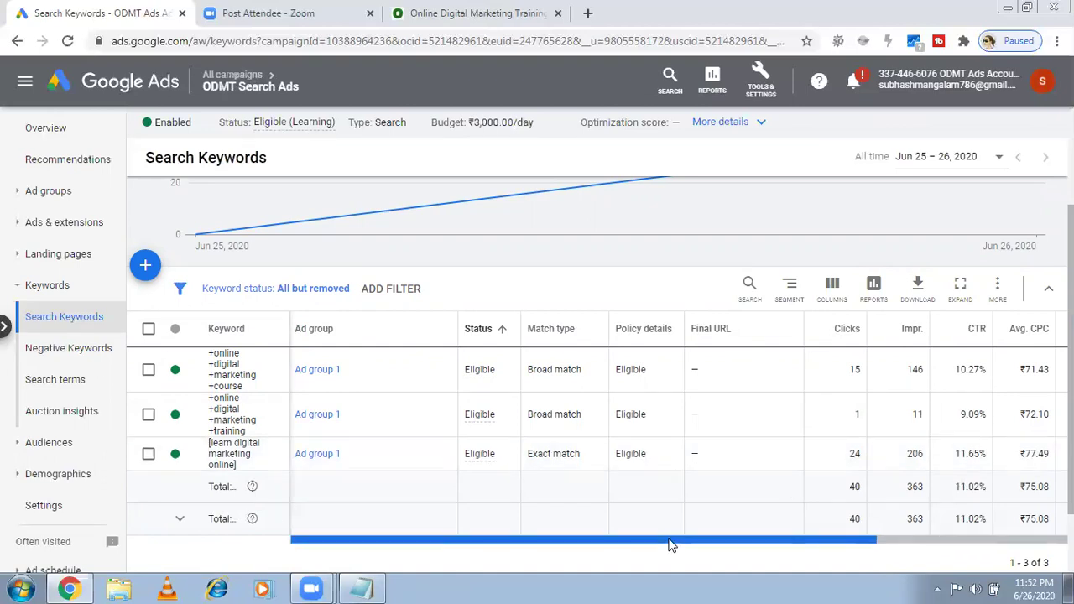
pyautogui.moveTo(669, 545); pyautogui.dragTo(751, 543)
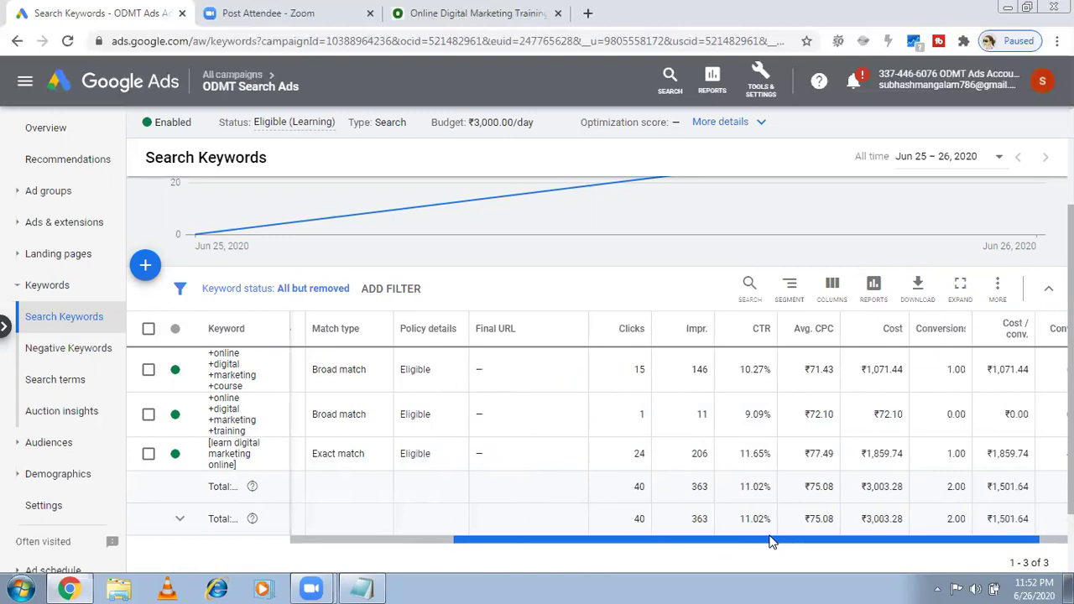
pyautogui.hscroll(-5, 770, 541)
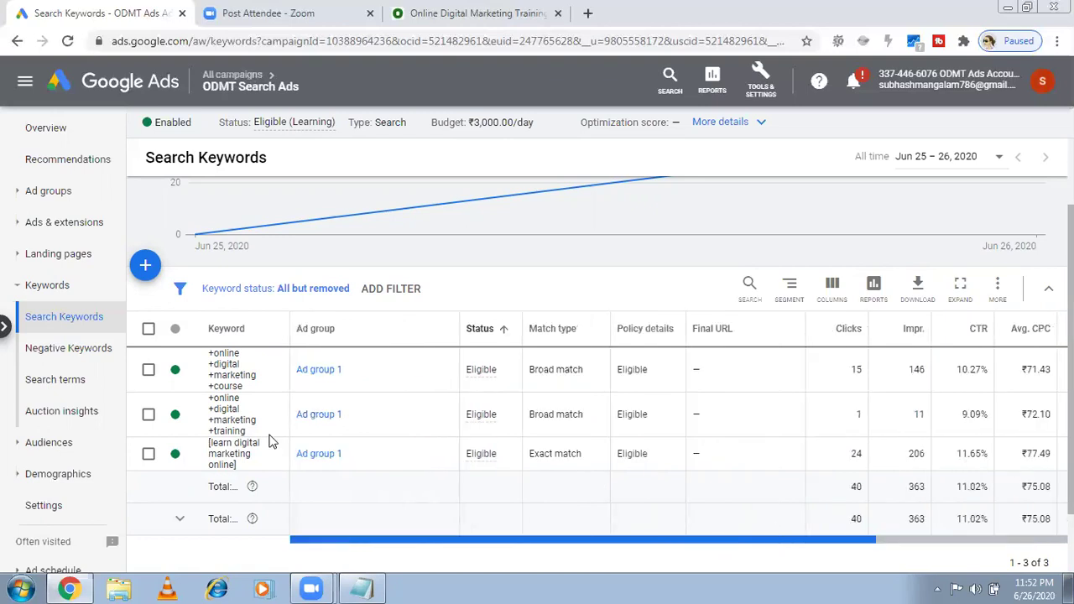
# Select all keywords, review the bulk options for changing match types, and cancel the change
pyautogui.click(148, 330)
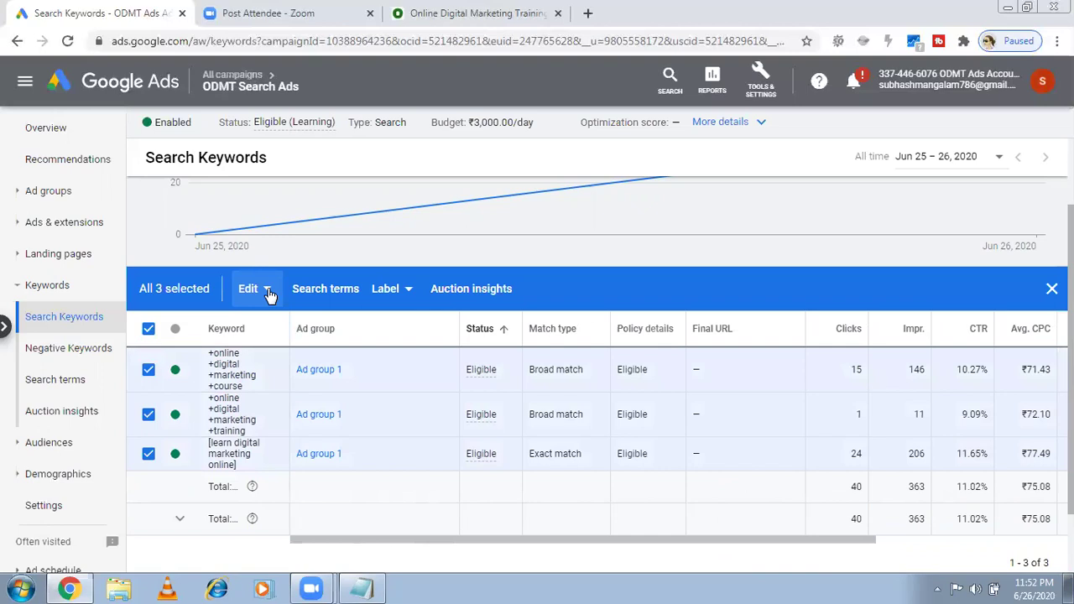
pyautogui.click(268, 293)
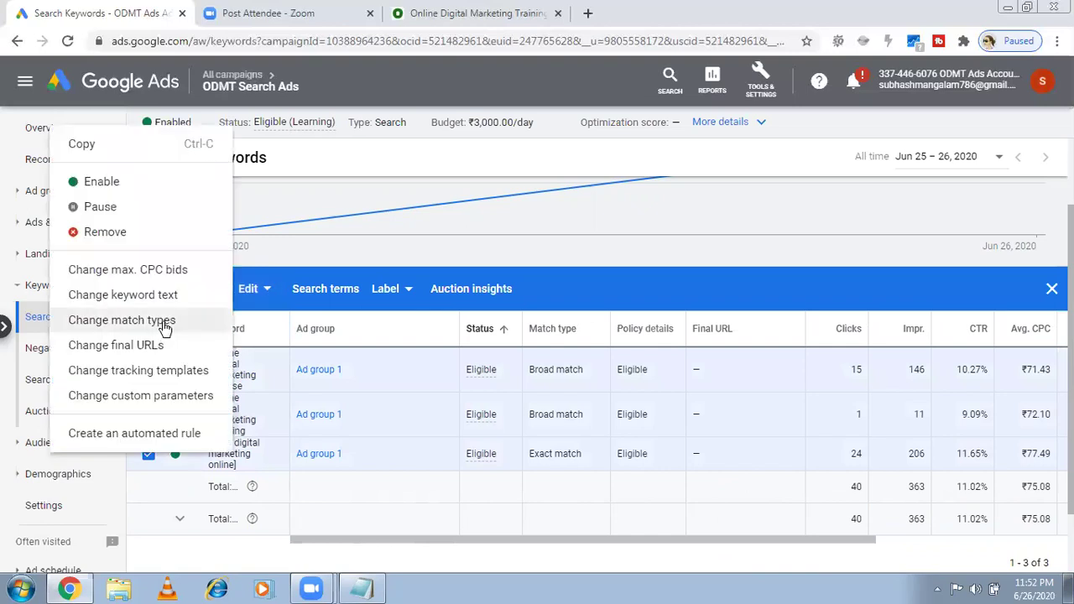
pyautogui.click(165, 328)
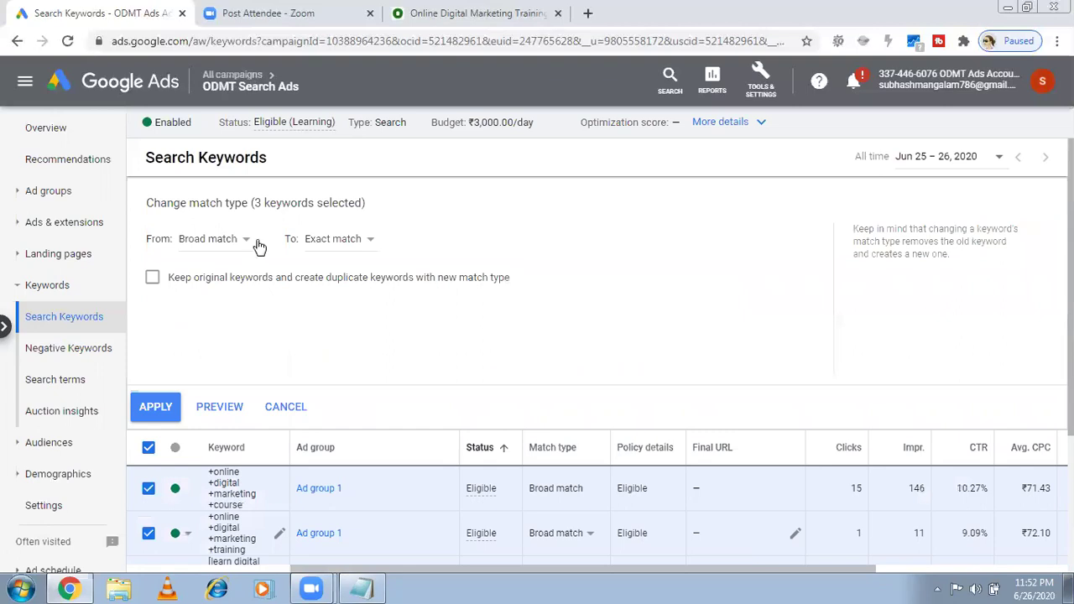
pyautogui.click(367, 241)
pyautogui.click(288, 415)
pyautogui.click(288, 415)
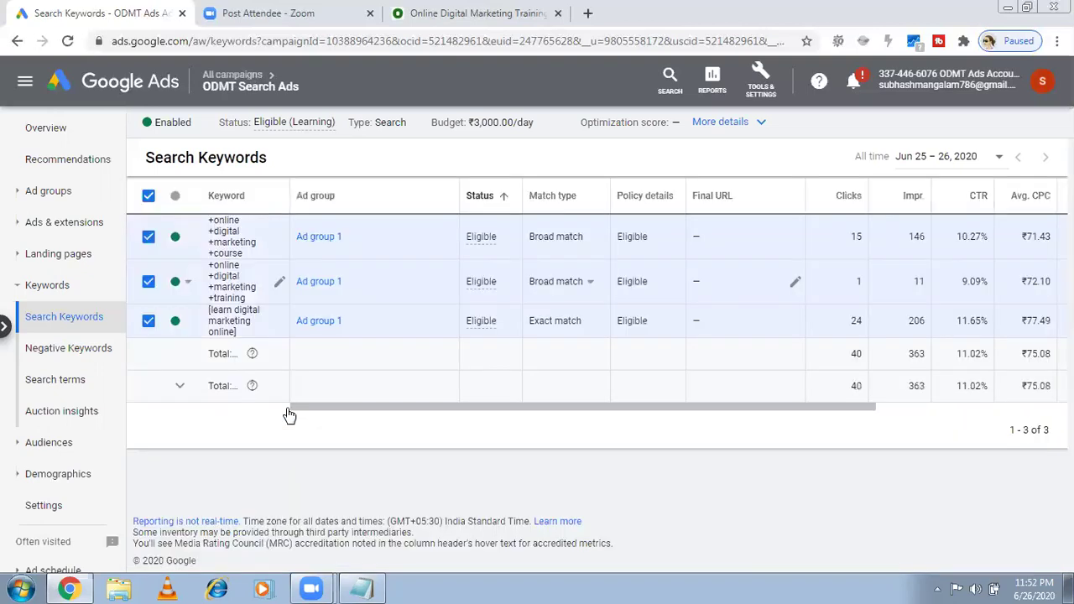
# Check the landing page topic in the Notepad list and open the campaign's ads list in Google Ads
pyautogui.click(364, 587)
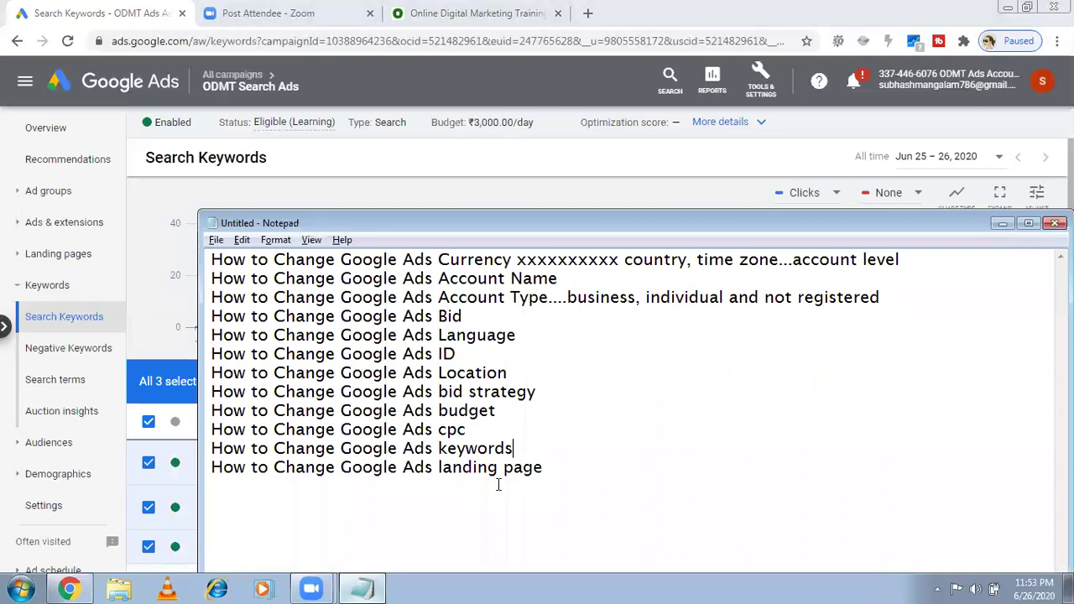
pyautogui.click(1004, 225)
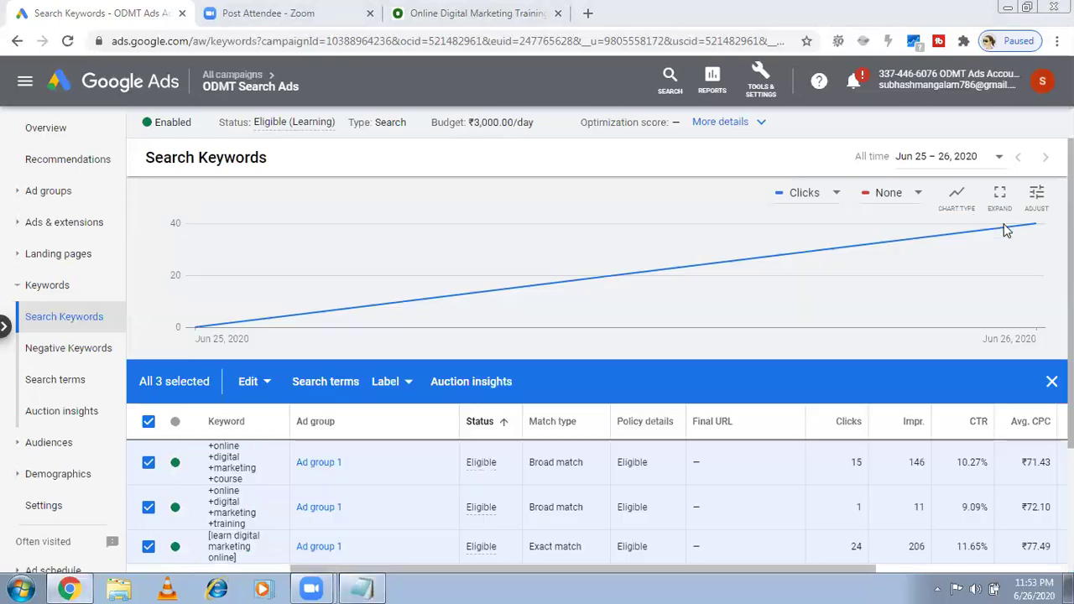
pyautogui.click(72, 229)
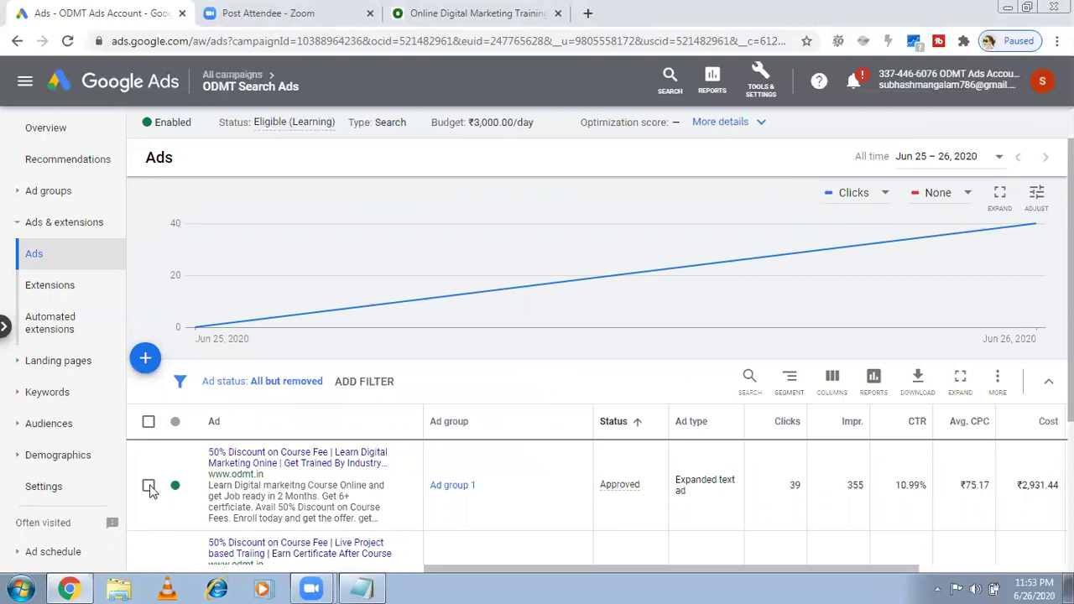
# Select the first expanded text ad and review its status choices and the available bulk edit options
pyautogui.scroll(-1, 151, 491)
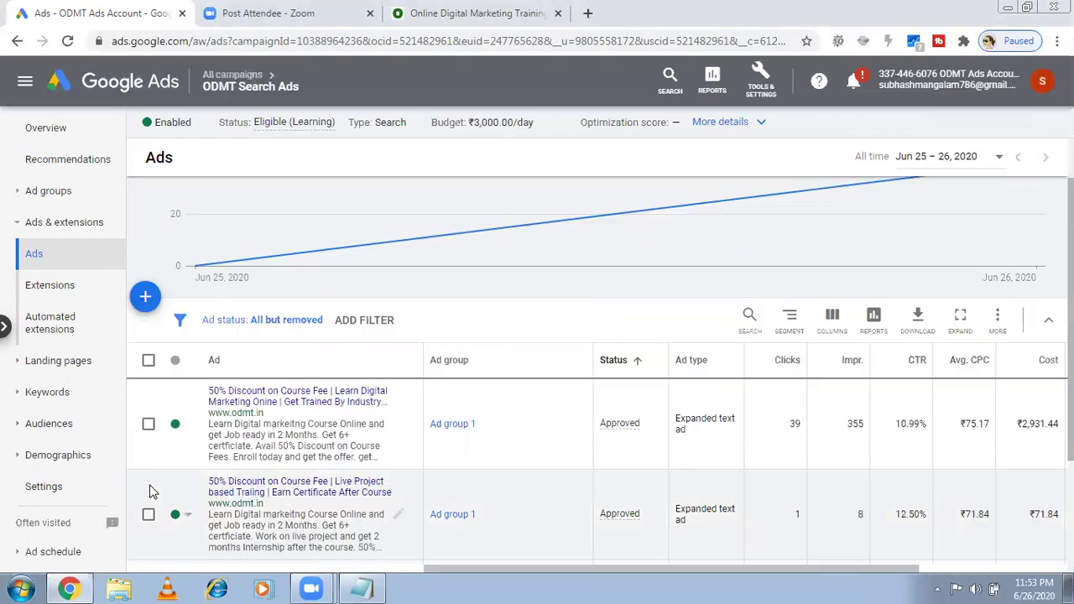
pyautogui.click(148, 426)
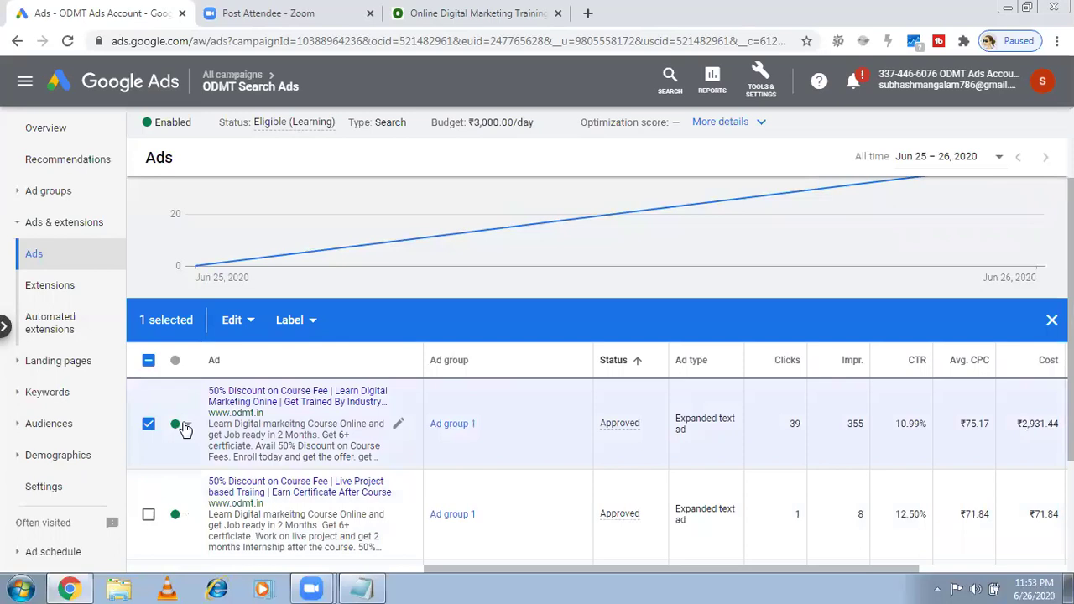
pyautogui.click(185, 428)
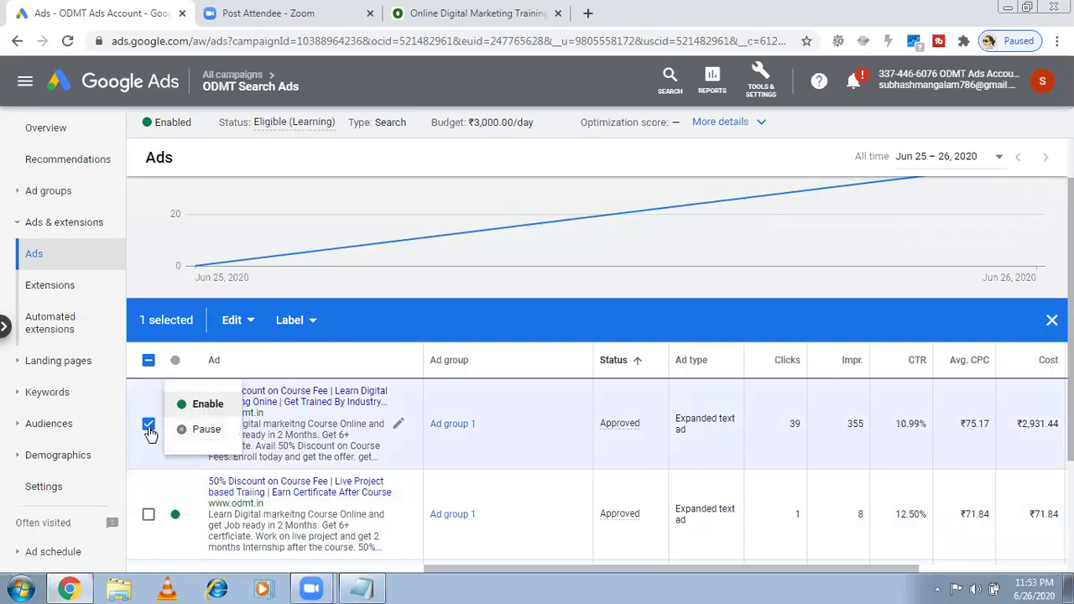
pyautogui.click(255, 324)
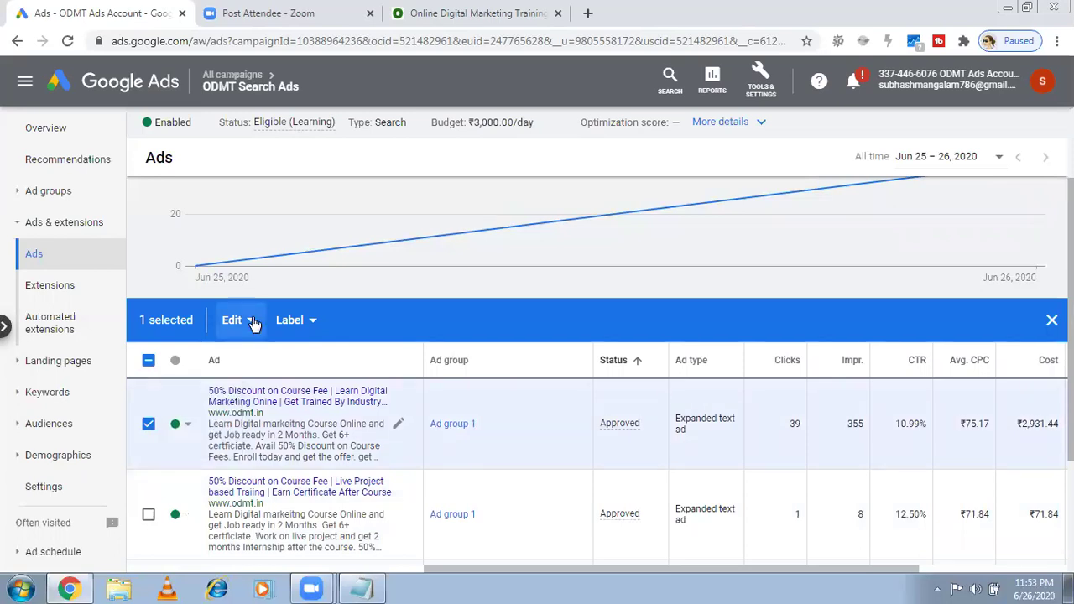
pyautogui.click(254, 324)
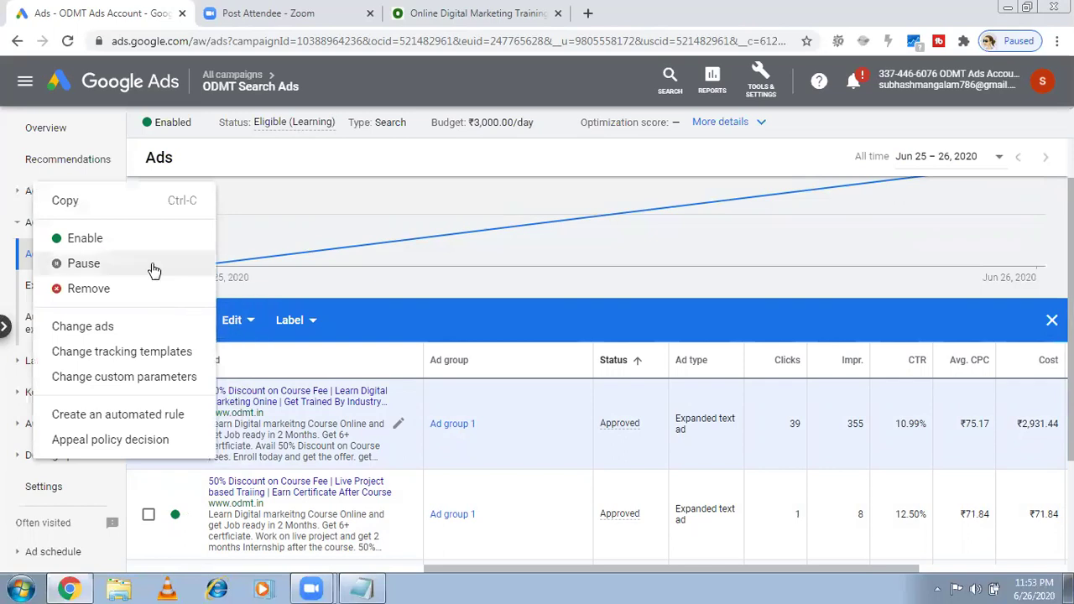
pyautogui.click(232, 325)
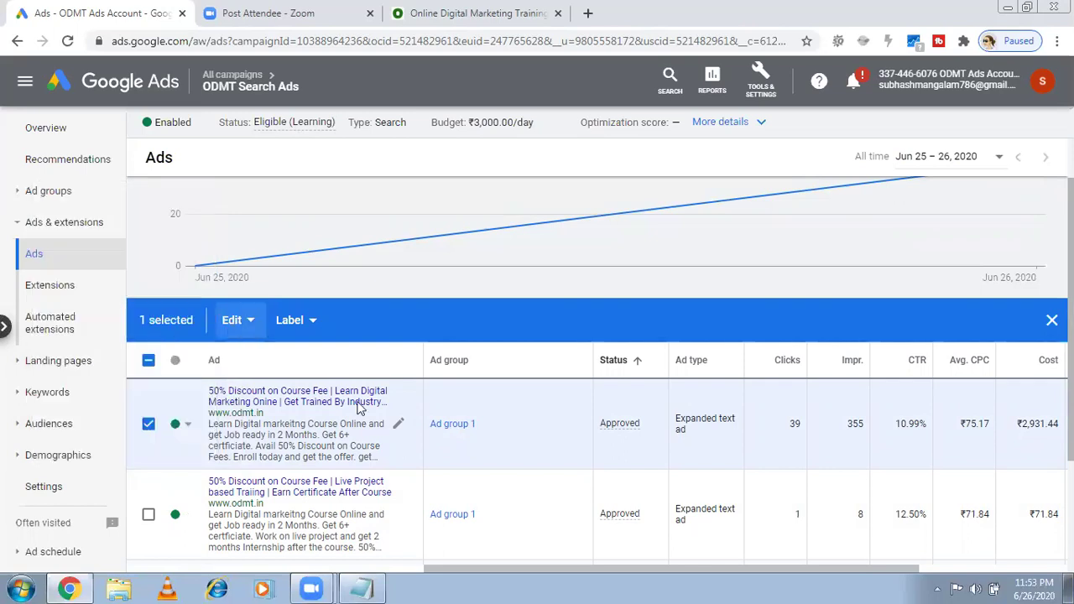
# Open the first expanded text ad for editing, select its Final URL to show where the landing page changes, and cancel the edit
pyautogui.click(398, 427)
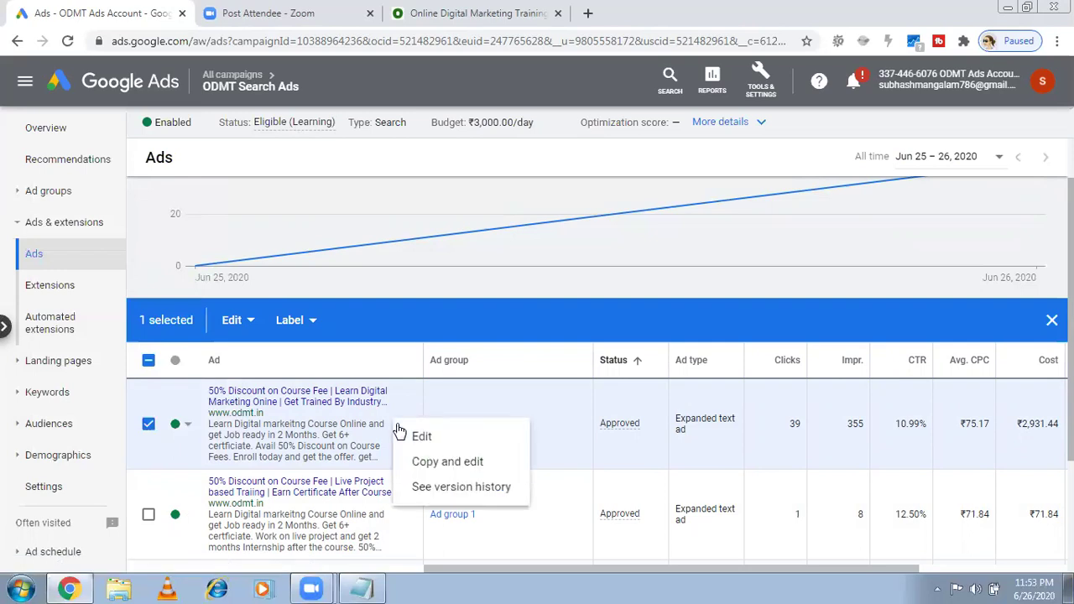
pyautogui.click(425, 437)
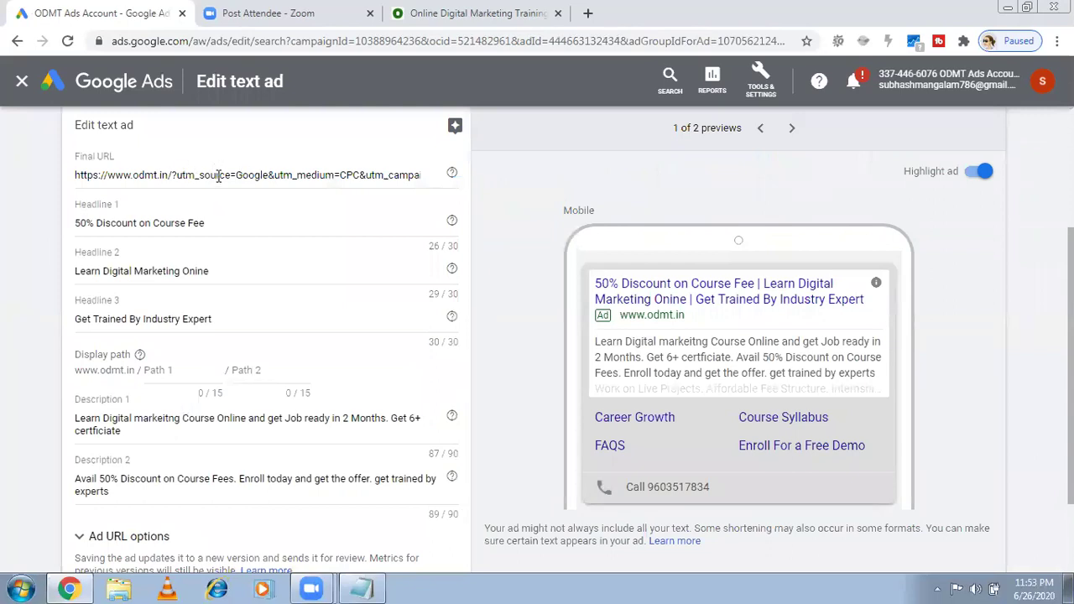
pyautogui.tripleClick(219, 175)
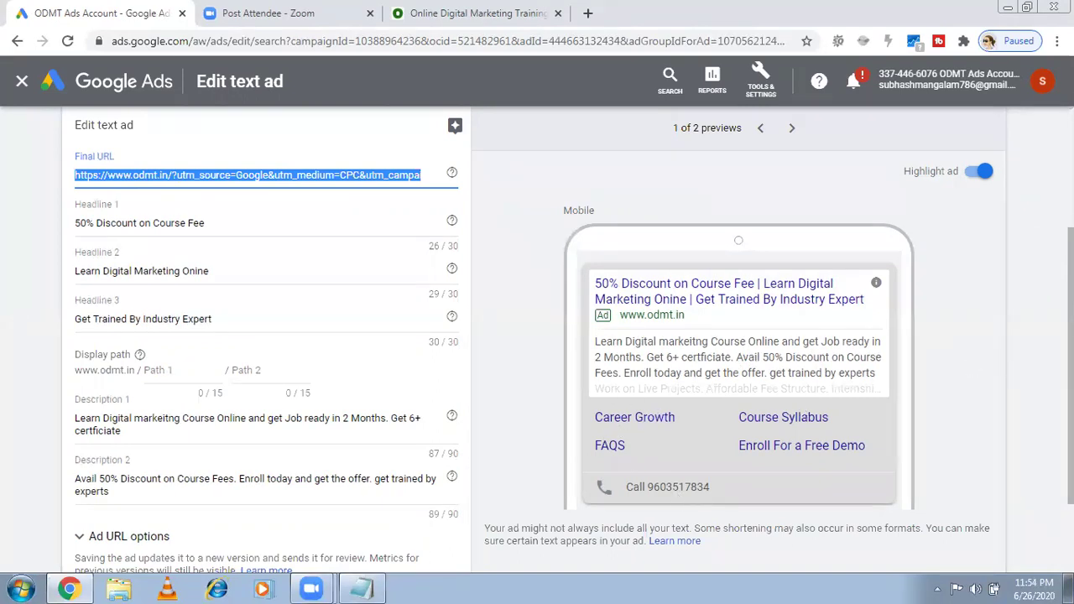
pyautogui.scroll(-2, 537, 336)
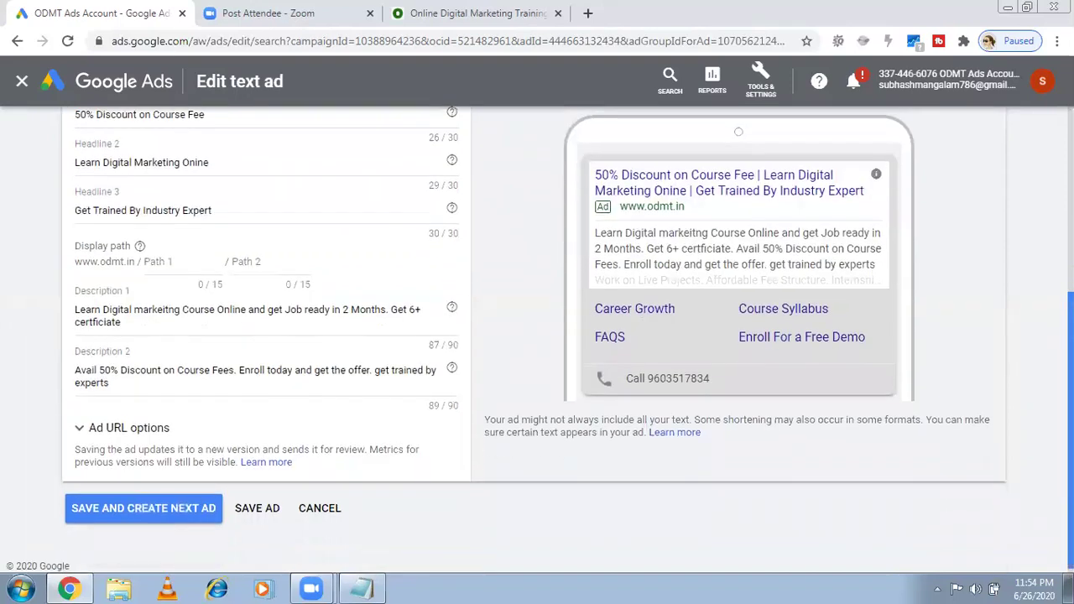
pyautogui.scroll(1, 538, 336)
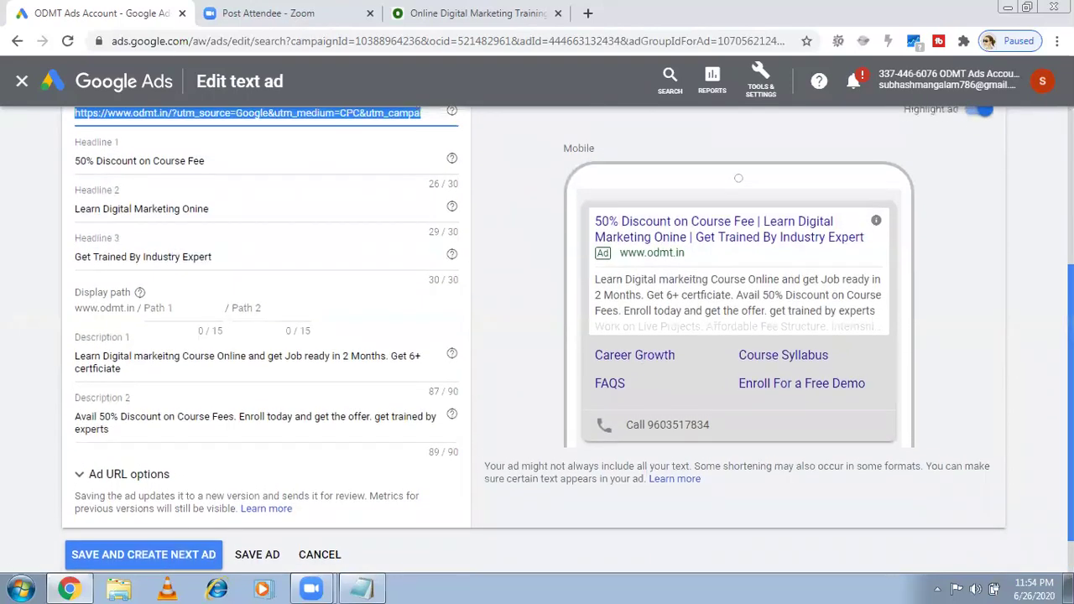
pyautogui.scroll(-1, 538, 336)
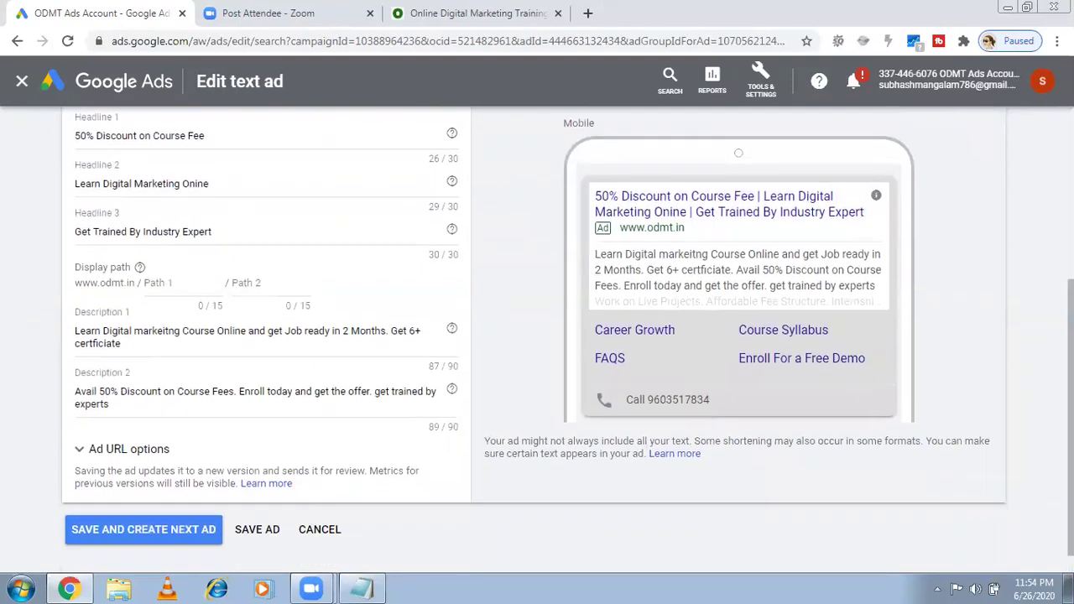
pyautogui.click(322, 532)
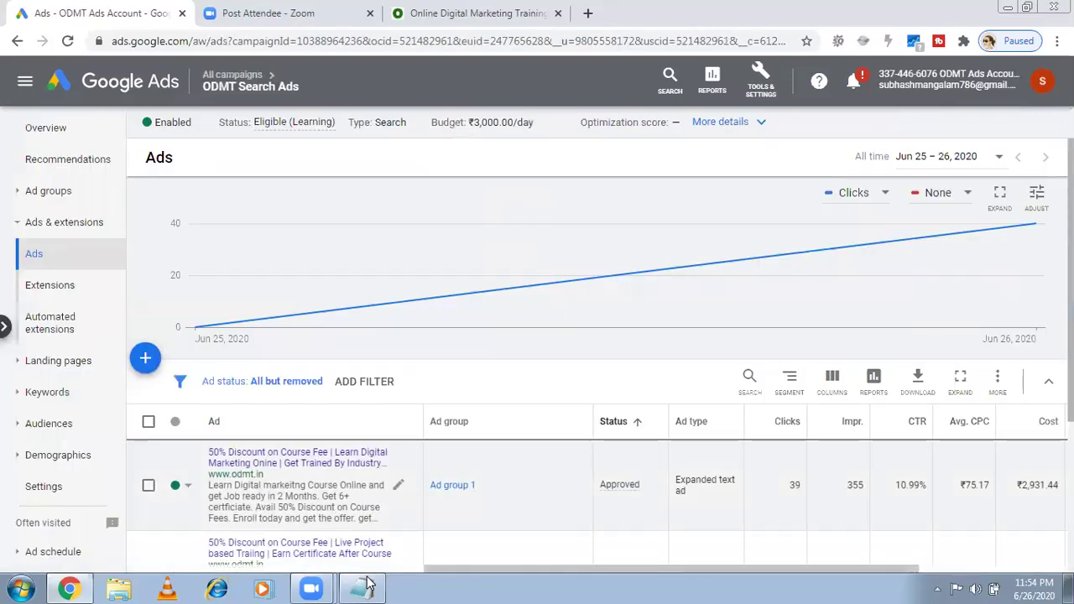
# Bring up the Notepad topic list, move it higher to review all topics, and minimize it
pyautogui.click(365, 587)
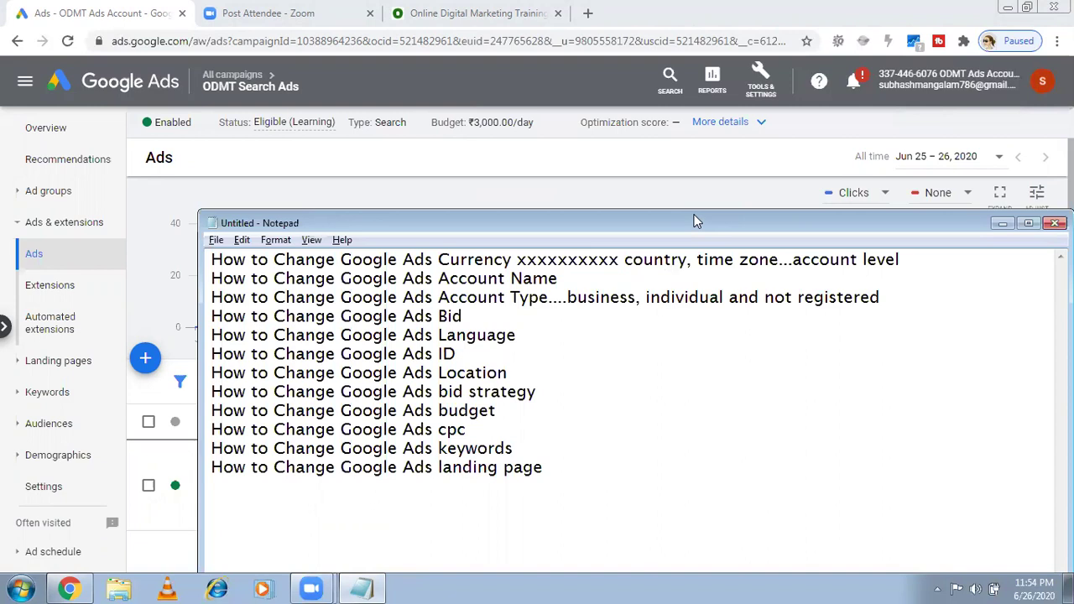
pyautogui.moveTo(695, 221); pyautogui.dragTo(654, 94)
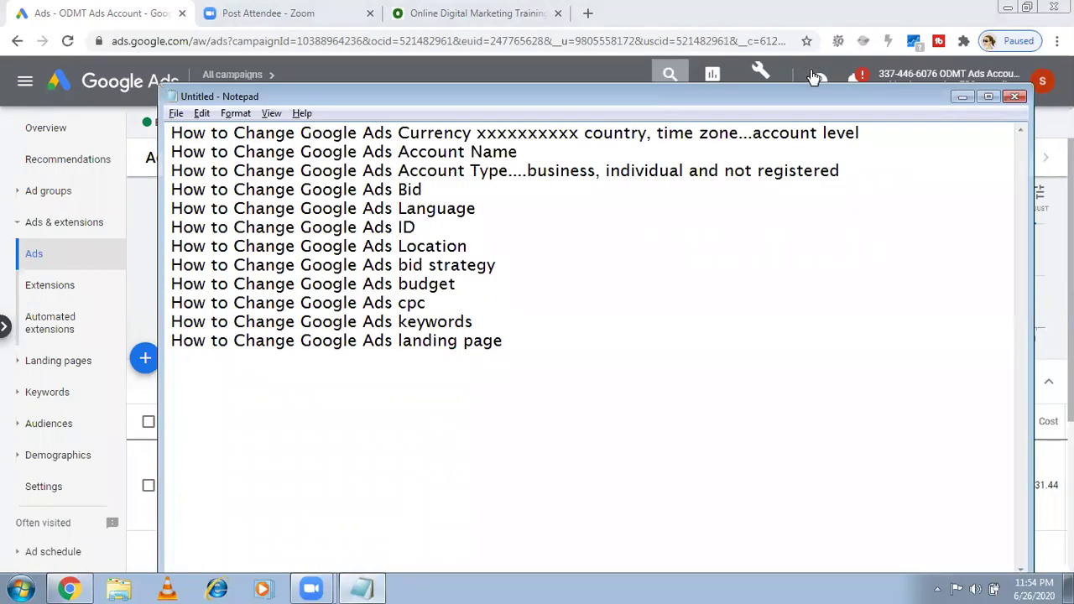
pyautogui.click(963, 99)
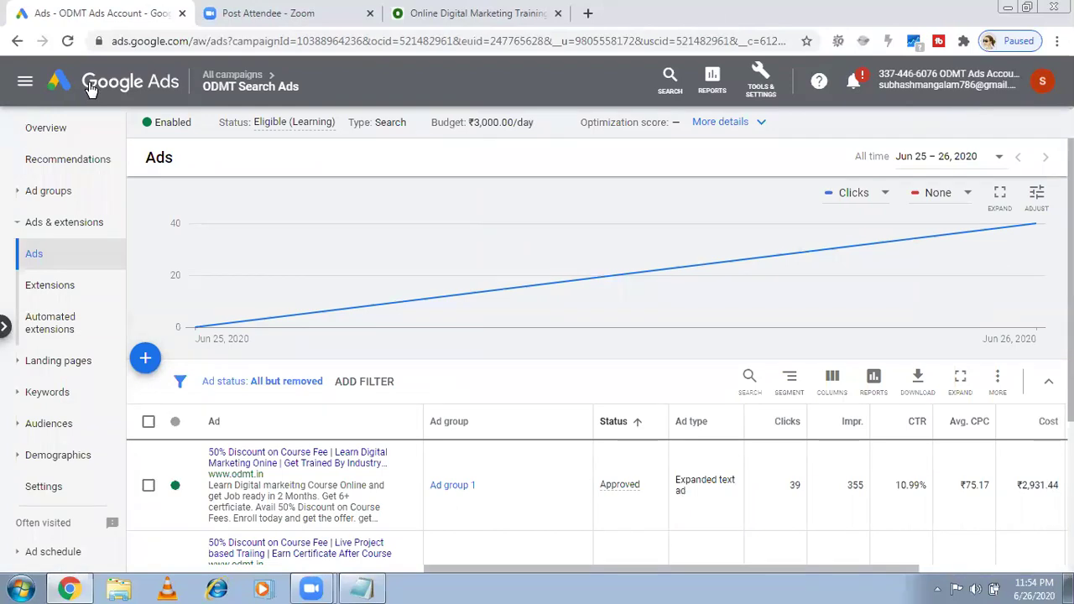
# Open the account-wide campaigns list and review the status choices and bulk edit options of the ODMT Search Ads campaign, leaving it deselected
pyautogui.click(48, 127)
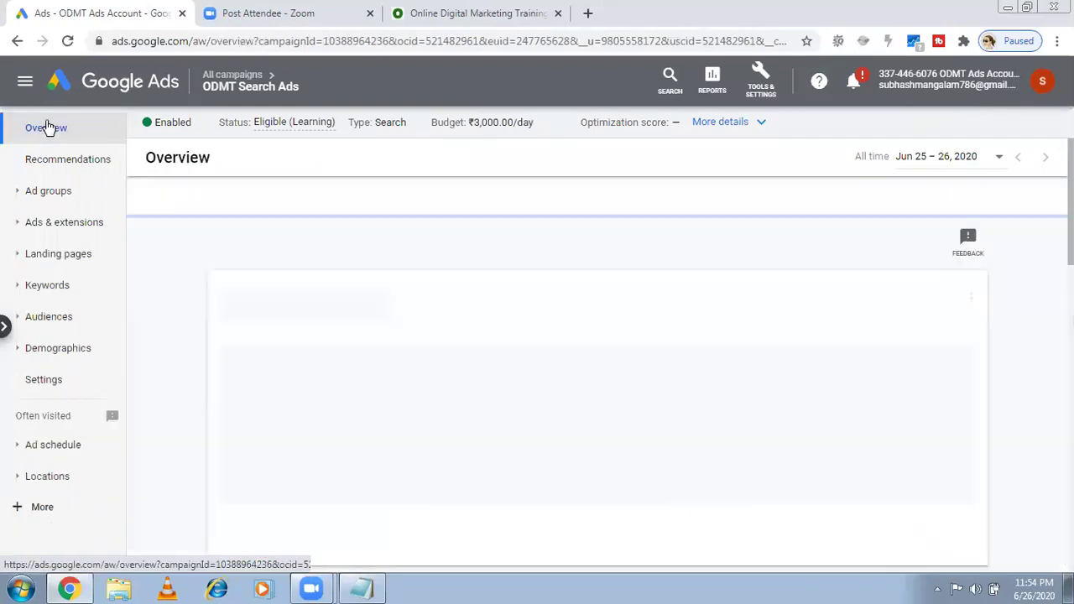
pyautogui.click(118, 87)
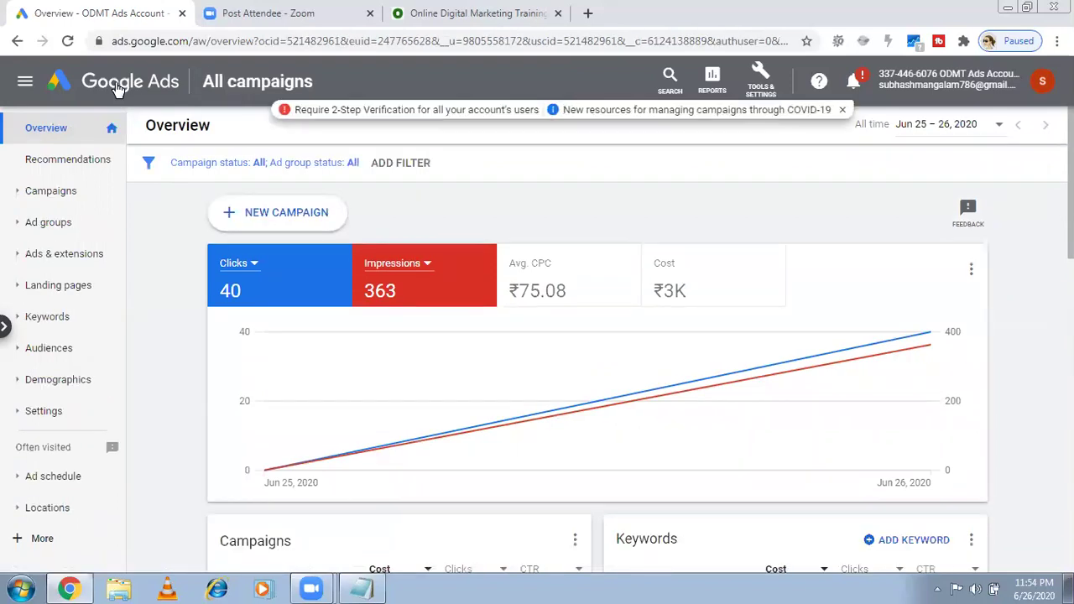
pyautogui.click(46, 194)
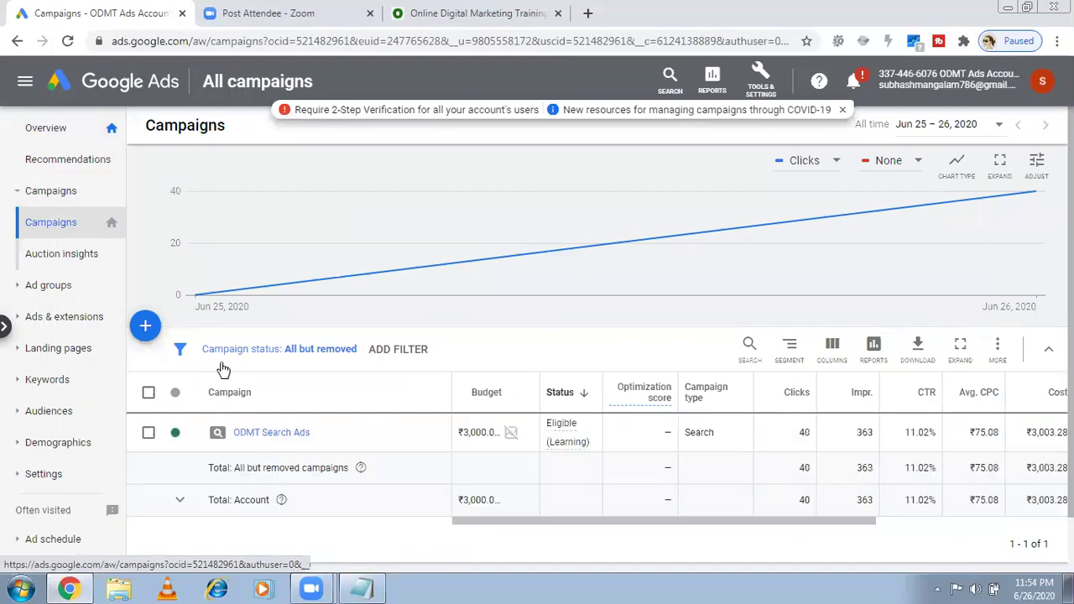
pyautogui.click(186, 436)
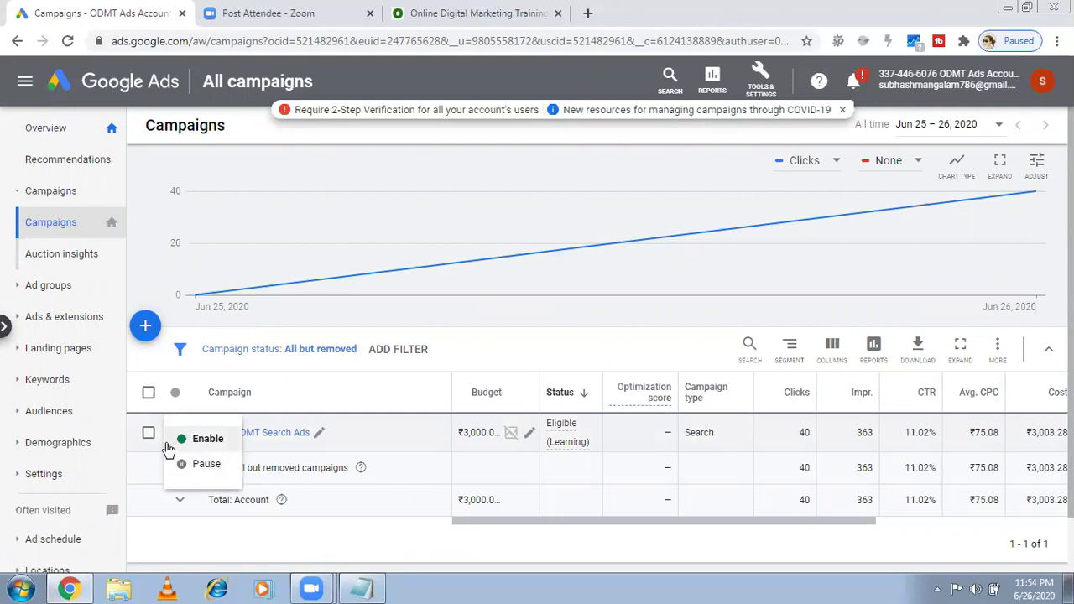
pyautogui.click(149, 435)
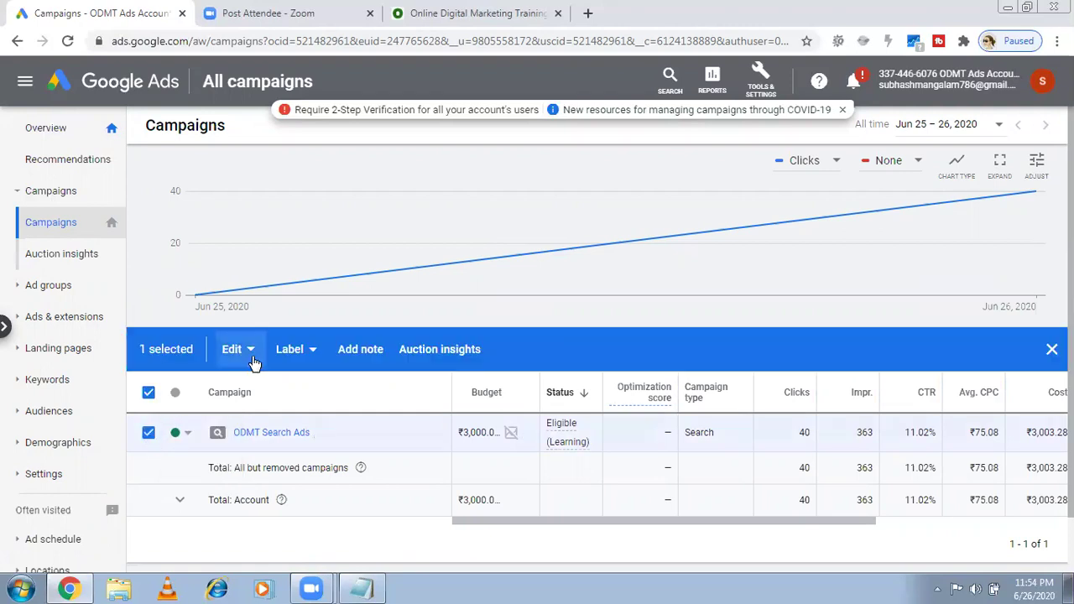
pyautogui.click(237, 350)
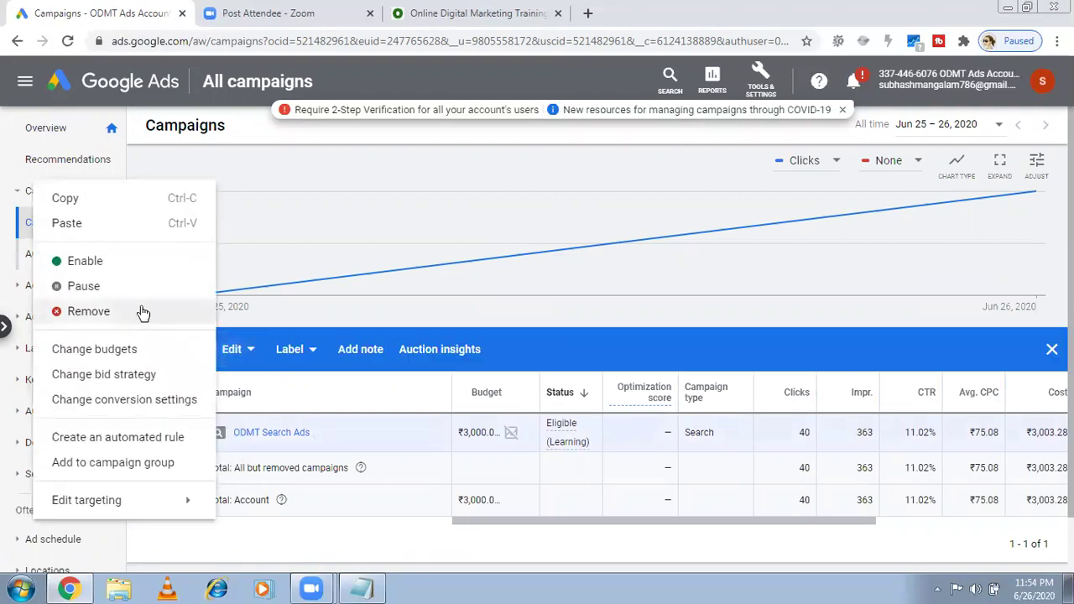
pyautogui.click(552, 296)
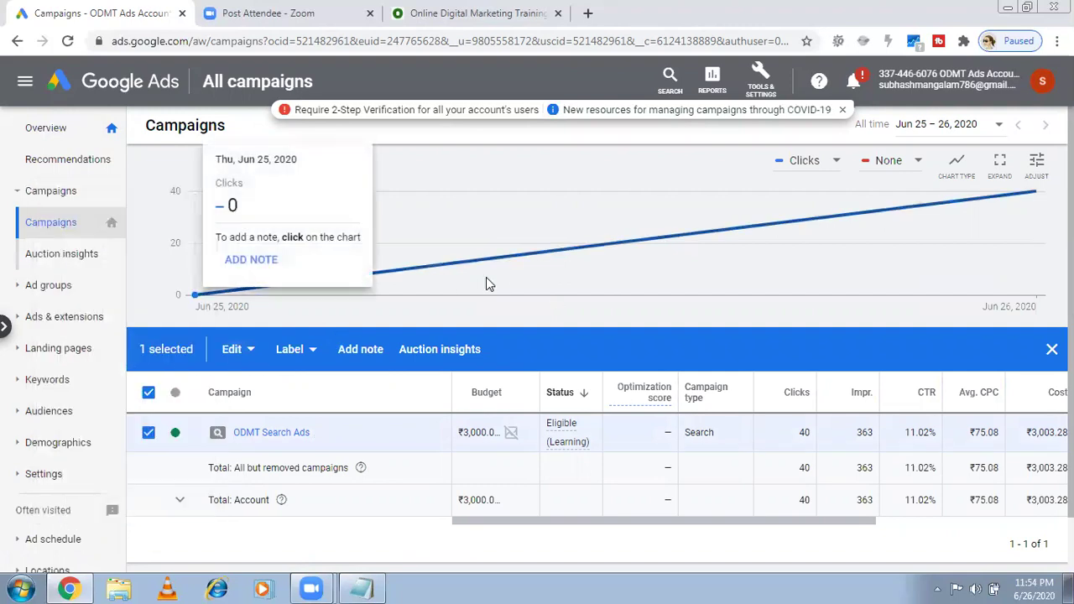
pyautogui.click(148, 433)
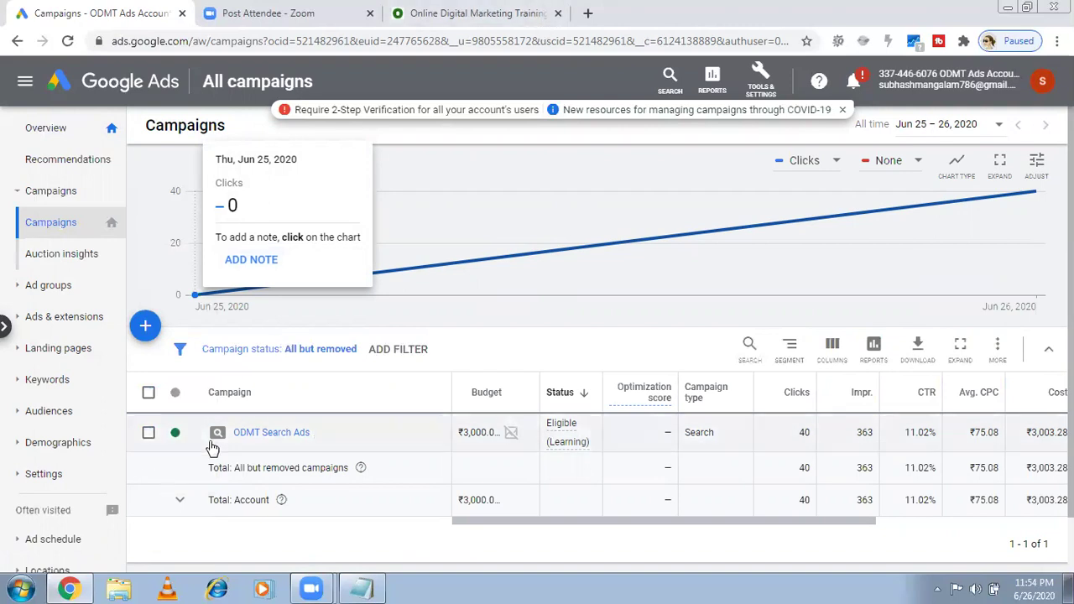
# Open Ad group 1 of the ODMT Search Ads campaign to view its search keywords, and switch to the ODMT website
pyautogui.click(249, 433)
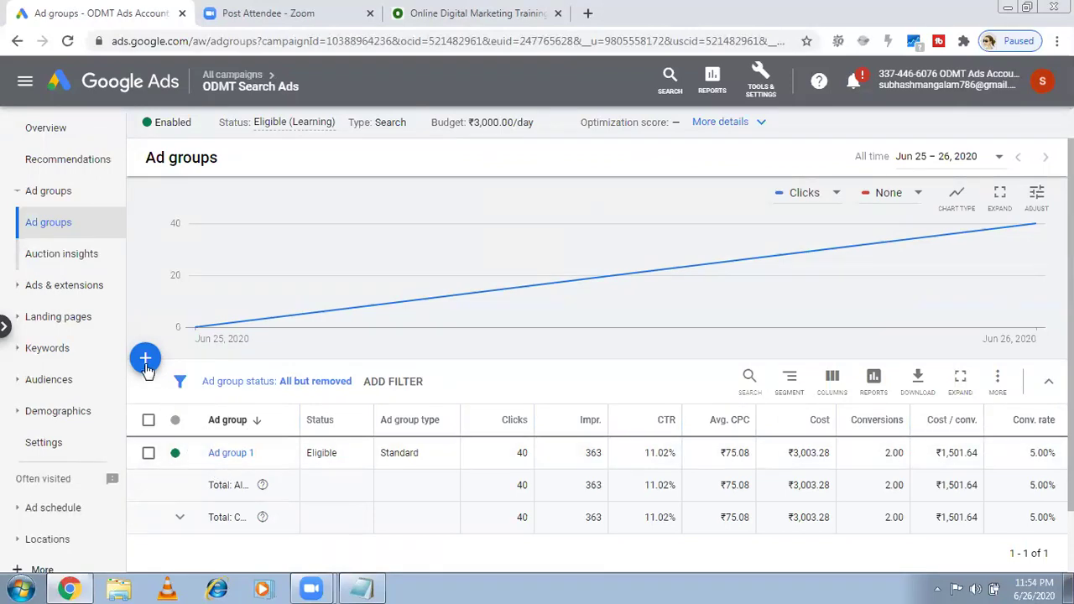
pyautogui.click(228, 454)
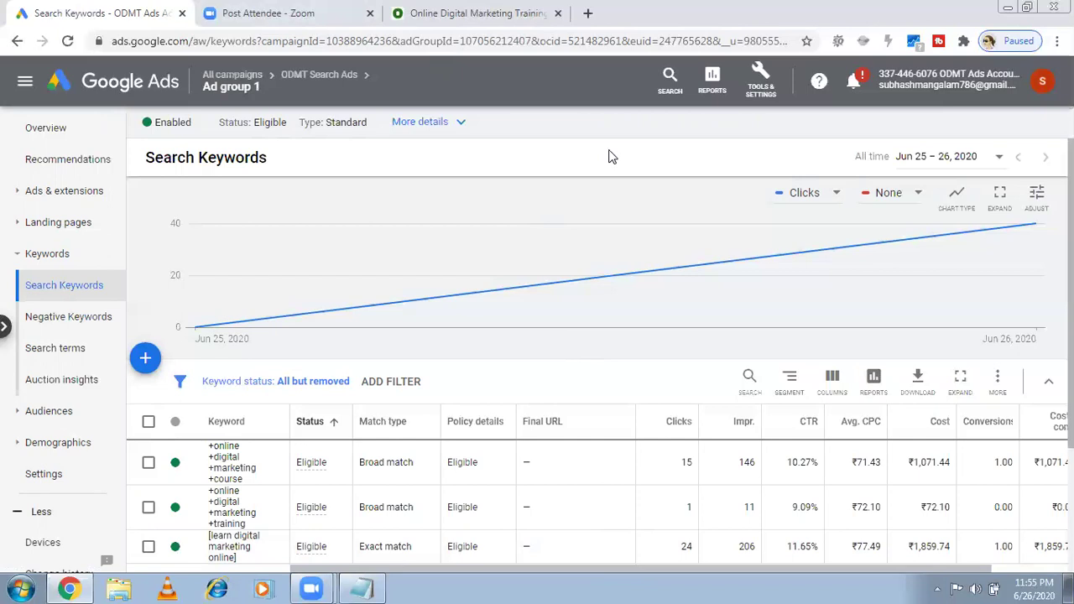
pyautogui.hotkey('ctrl', '3')
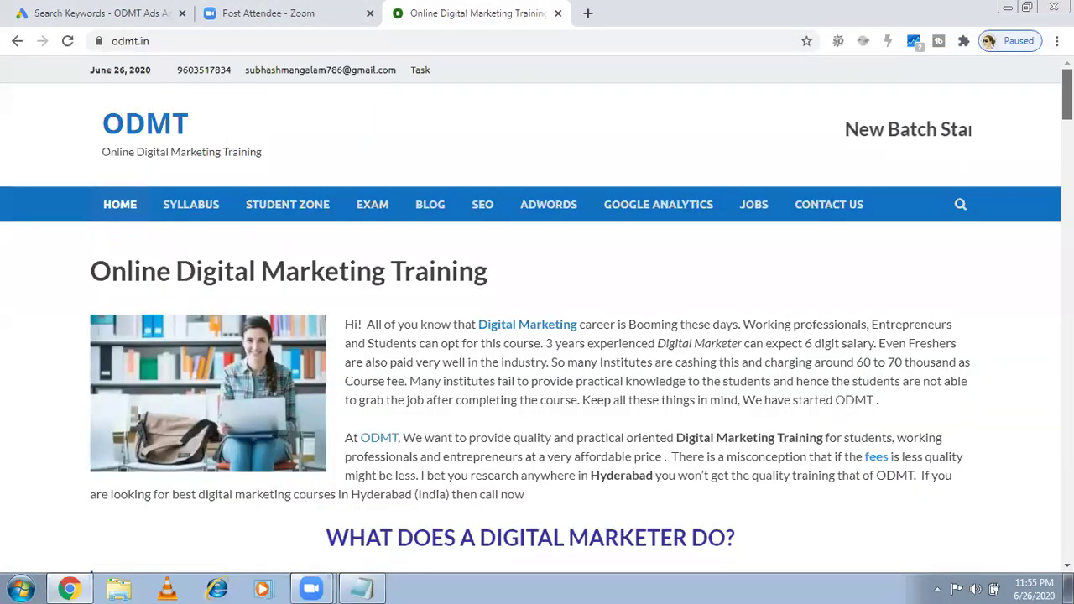